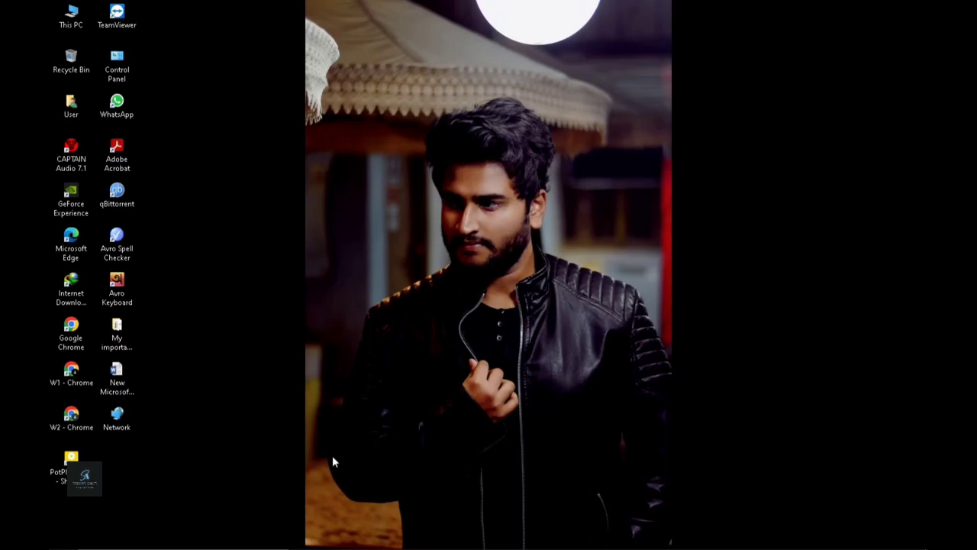
# Step: Open the desktop Word document, dismiss the activation notice and delete its 'Hello World' line
pyautogui.click(124, 391)
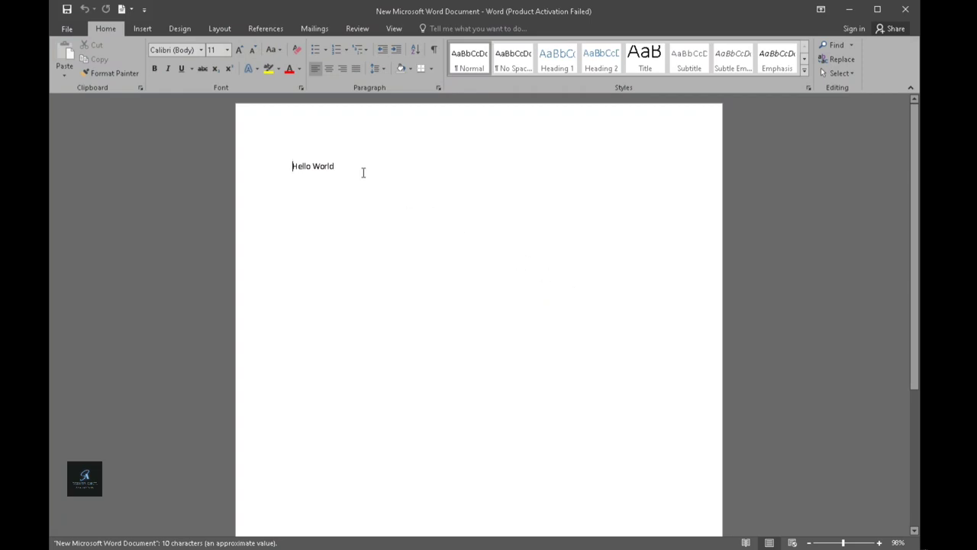
pyautogui.moveTo(338, 168); pyautogui.dragTo(295, 168)
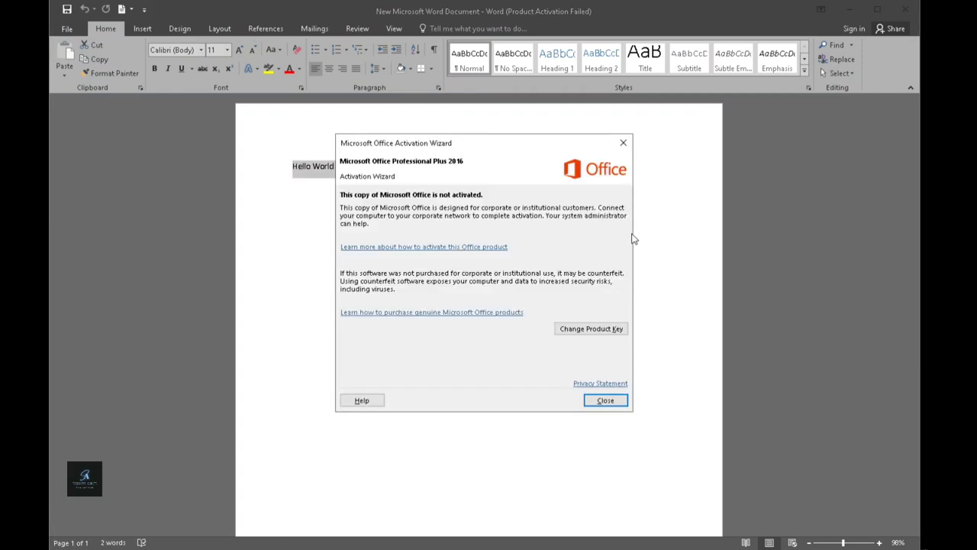
pyautogui.click(605, 399)
pyautogui.press('Delete')
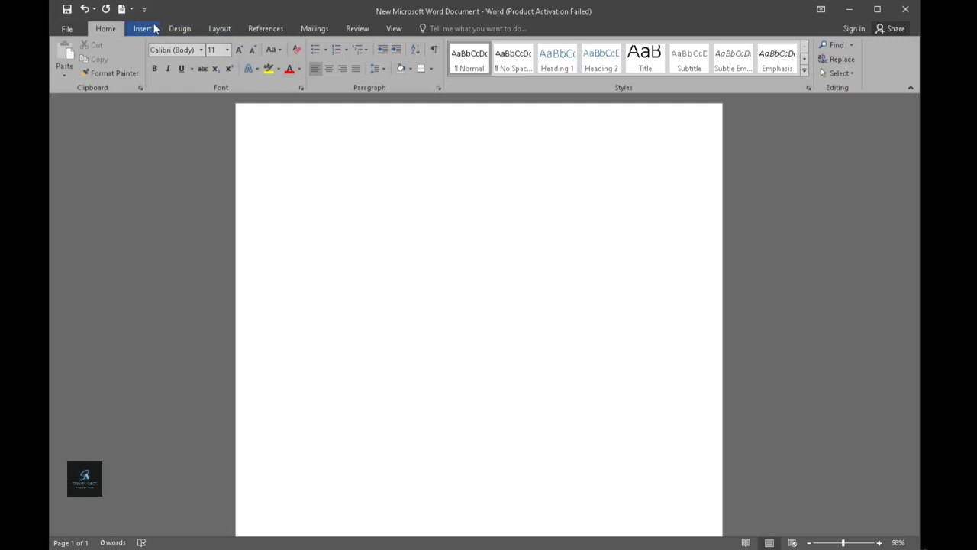
# Step: Open the File Info page and look through the Protect Document and Check for Issues options
pyautogui.click(67, 29)
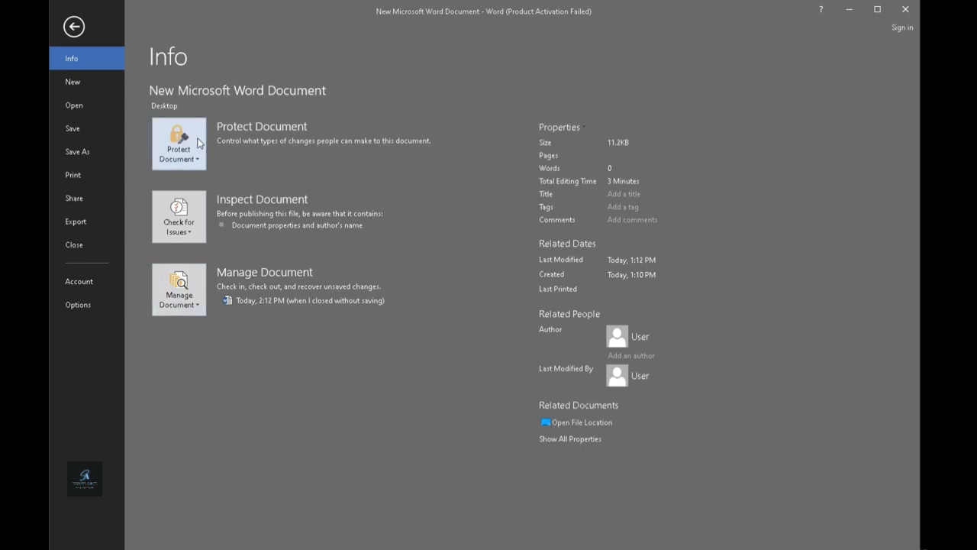
pyautogui.click(195, 165)
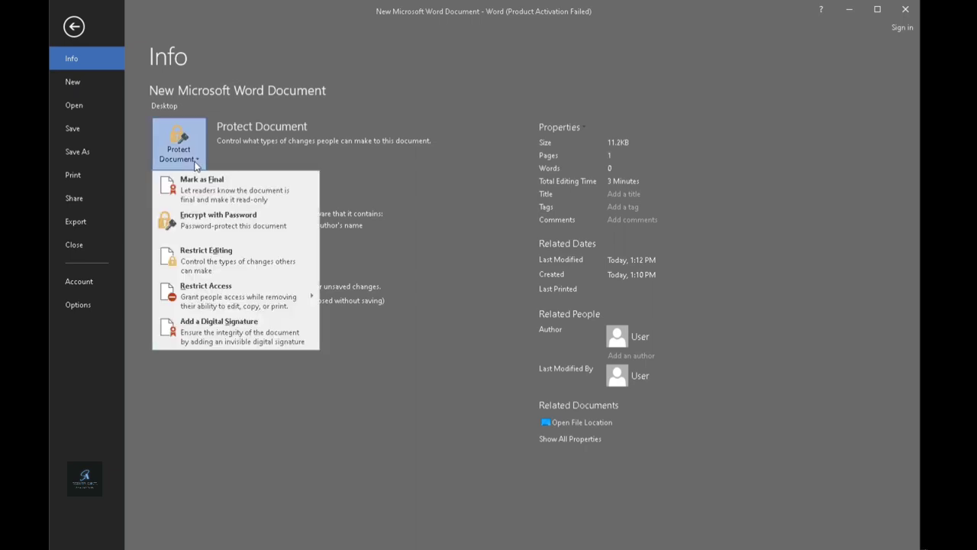
pyautogui.click(413, 186)
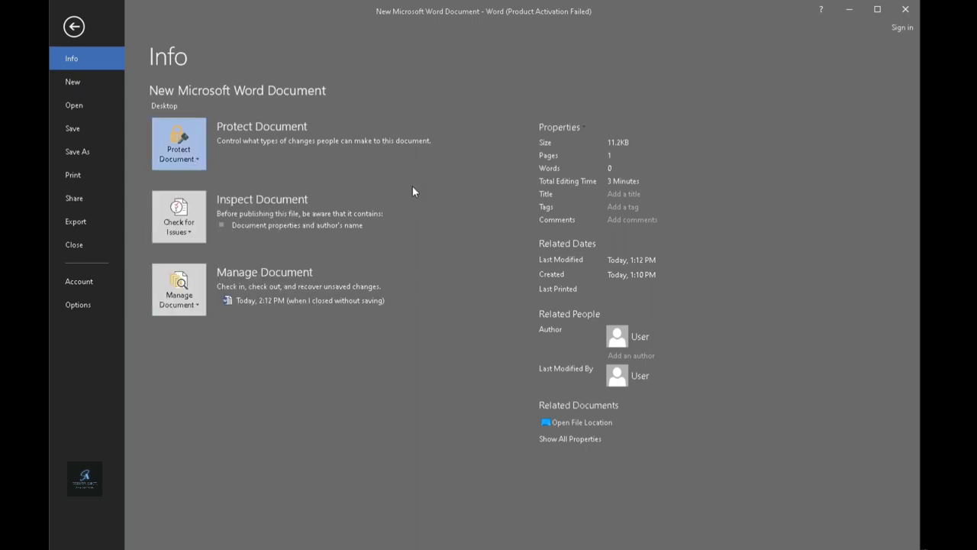
pyautogui.click(189, 234)
pyautogui.click(455, 230)
# Step: Look through the Manage Document options, then go to the New templates page
pyautogui.click(178, 290)
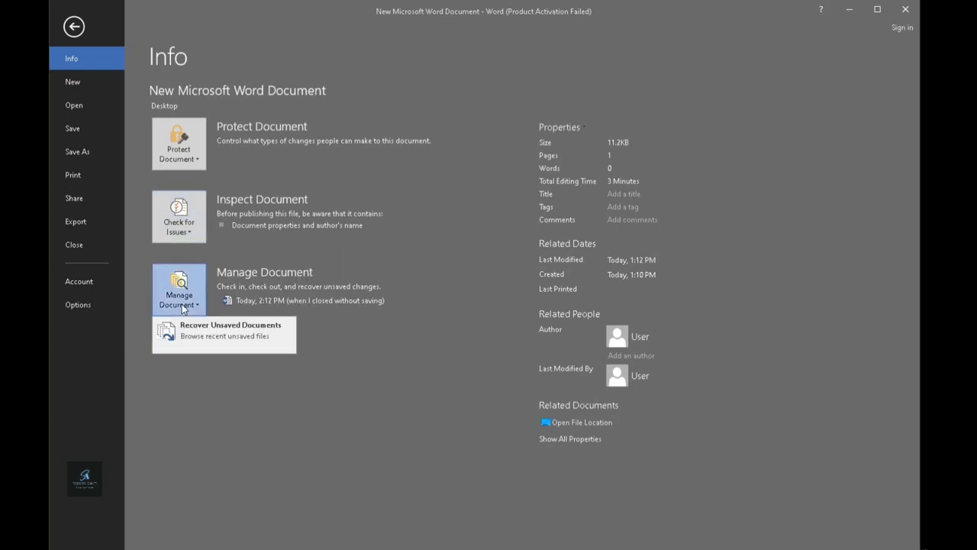
pyautogui.click(422, 266)
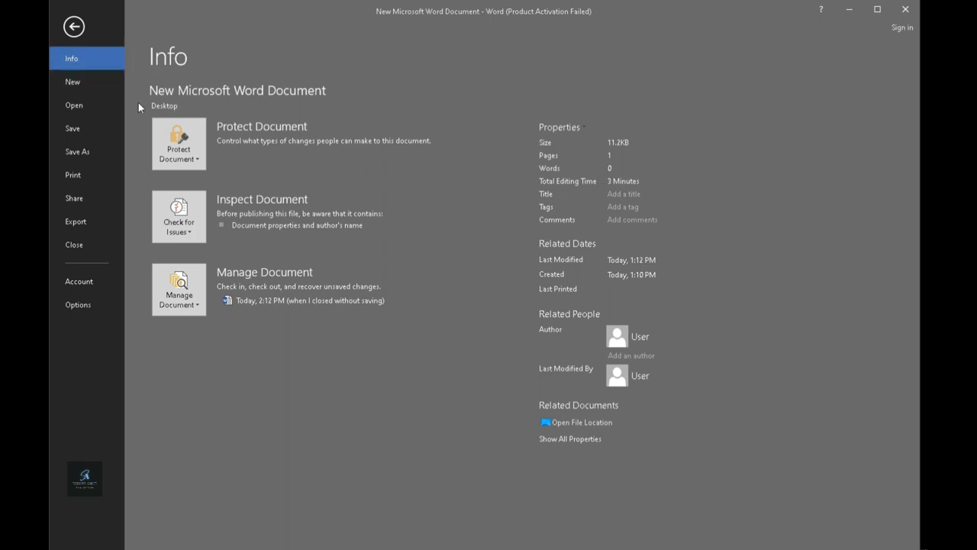
pyautogui.click(75, 83)
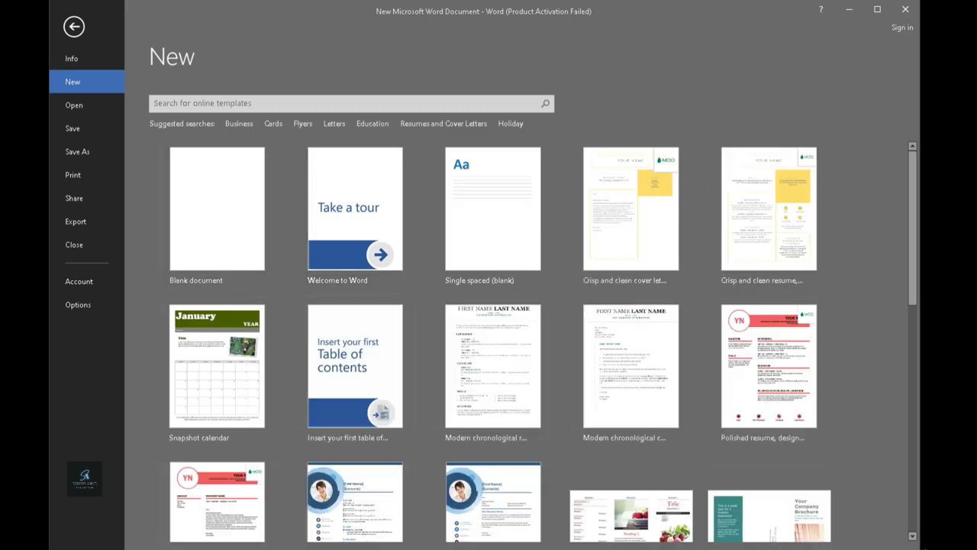
# Step: Scroll through the template gallery on the New page and create a Blank document
pyautogui.moveTo(916, 186); pyautogui.dragTo(920, 150)
pyautogui.scroll(-2, 832, 206)
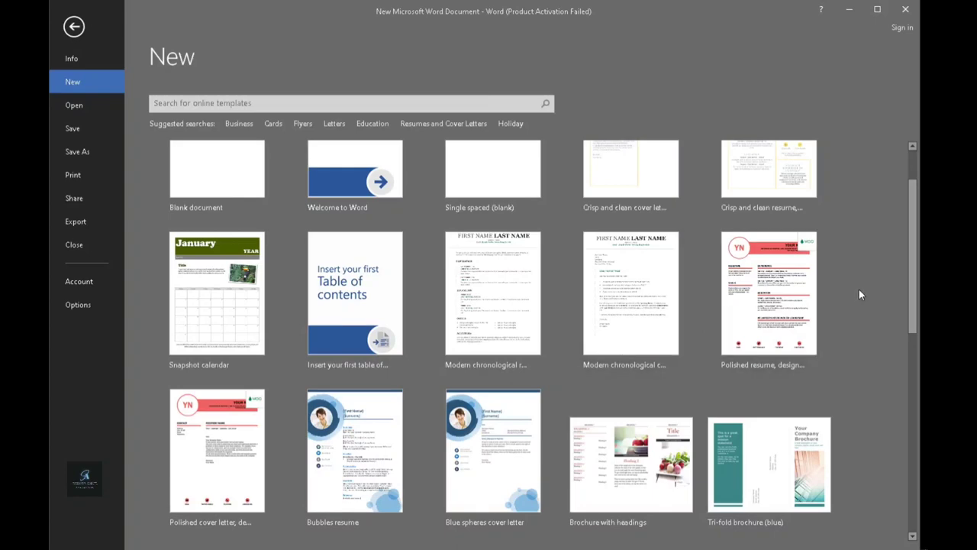
pyautogui.moveTo(912, 258); pyautogui.dragTo(917, 395)
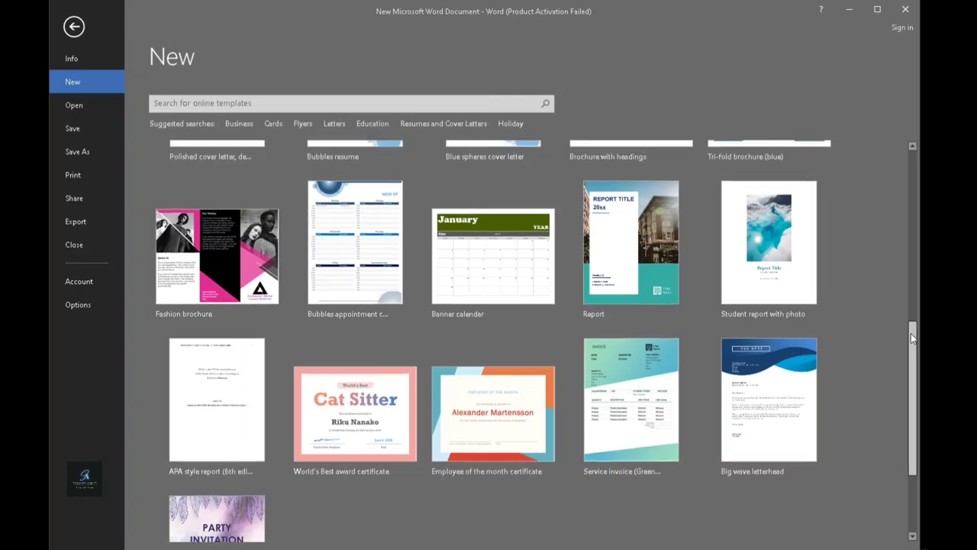
pyautogui.scroll(3, 909, 336)
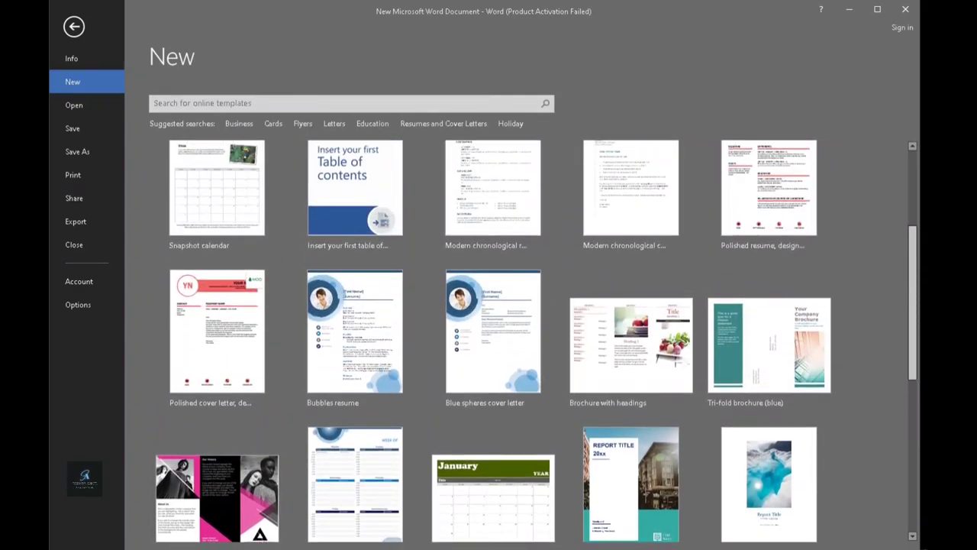
pyautogui.scroll(1, 909, 336)
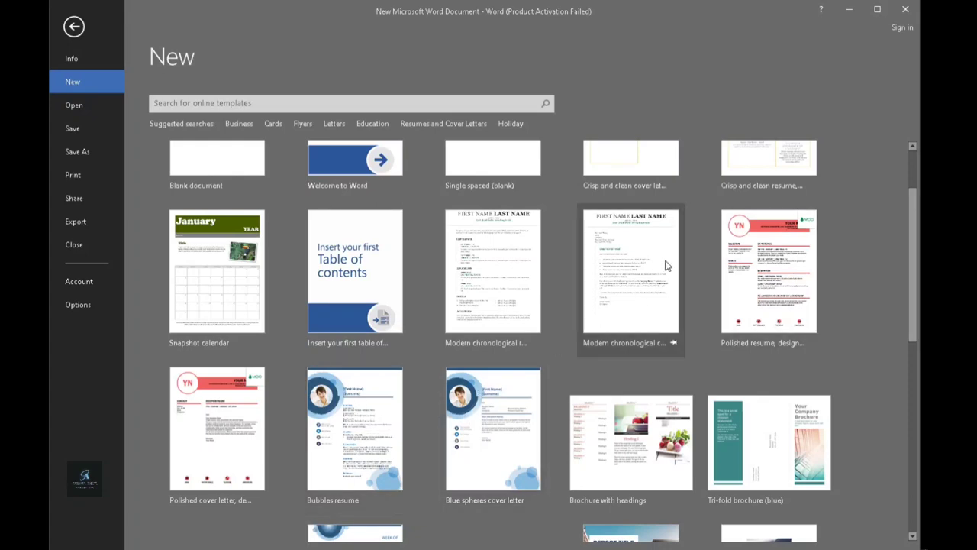
pyautogui.moveTo(916, 271); pyautogui.dragTo(922, 214)
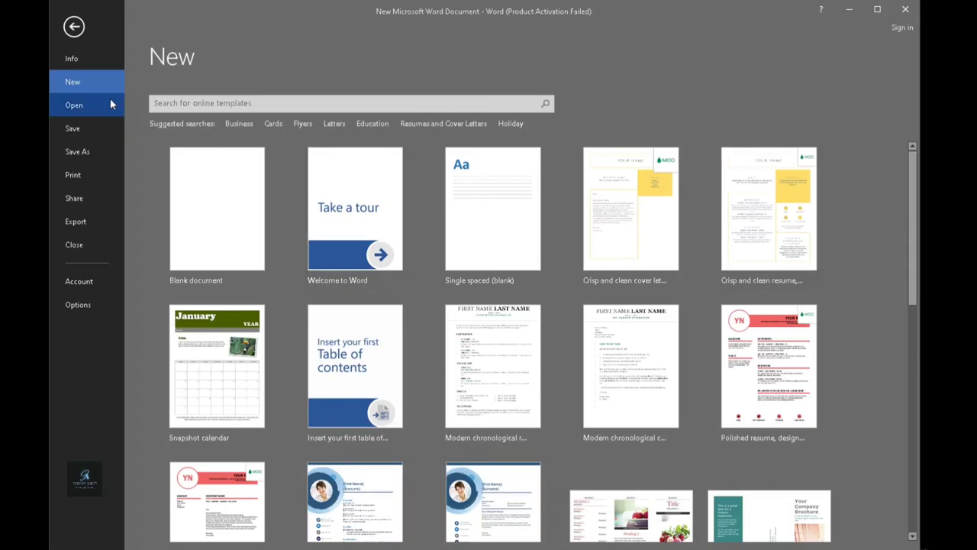
pyautogui.click(192, 216)
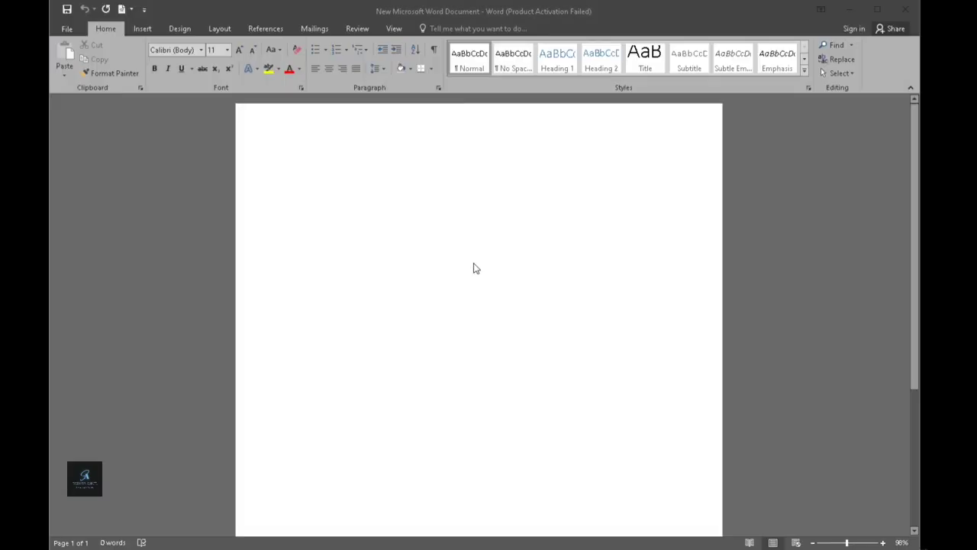
pyautogui.click(70, 28)
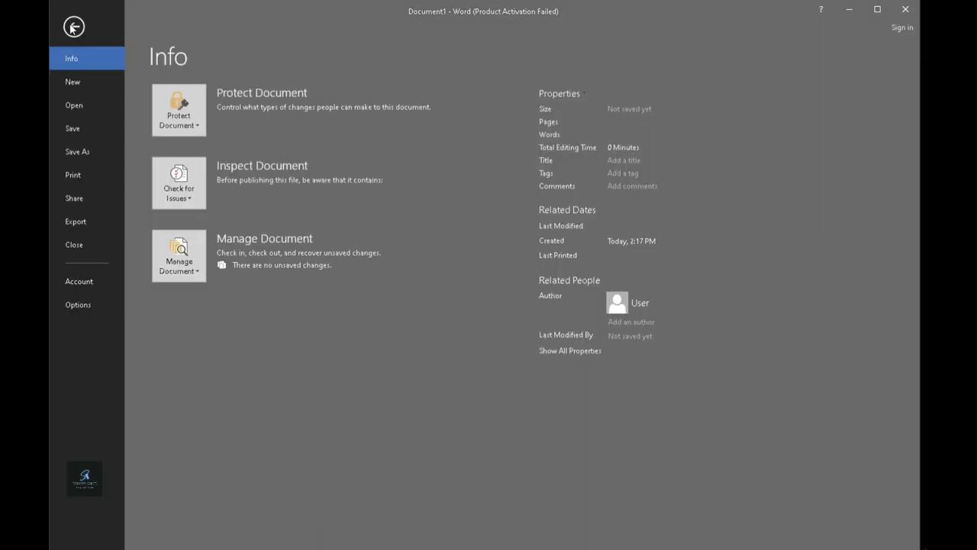
pyautogui.click(95, 105)
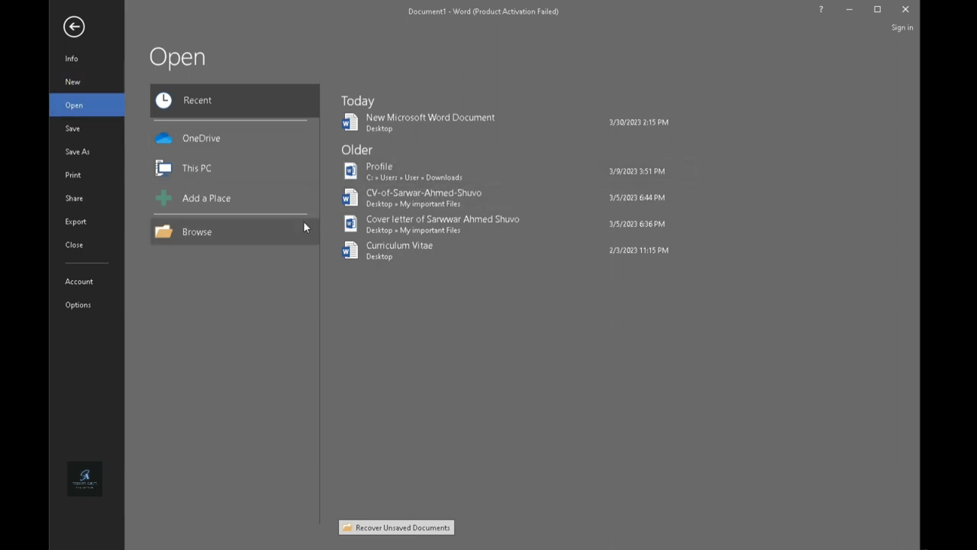
pyautogui.click(87, 151)
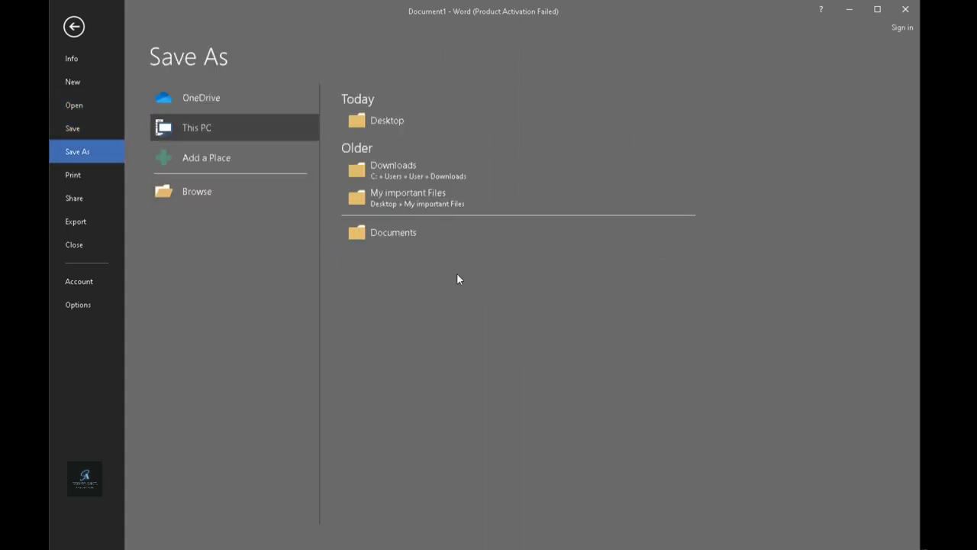
pyautogui.click(72, 26)
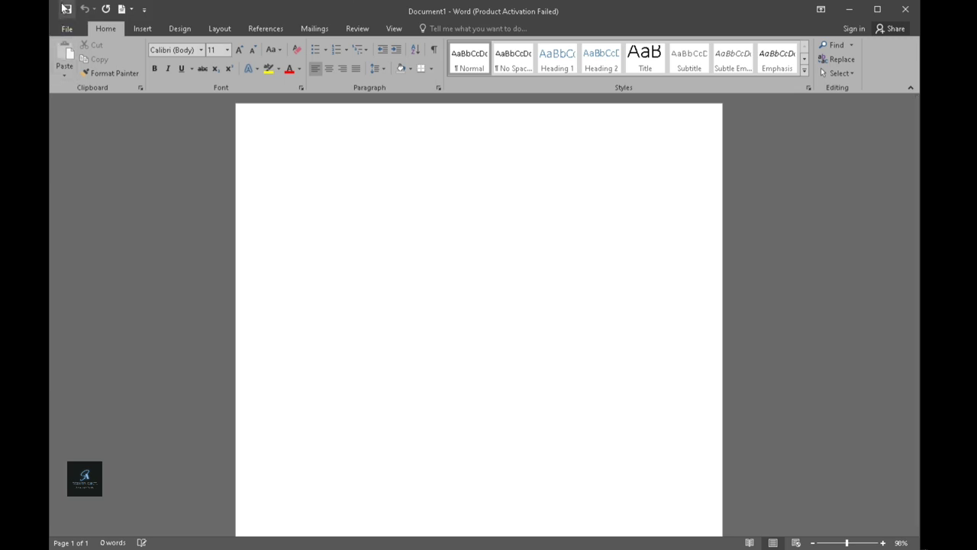
pyautogui.click(66, 30)
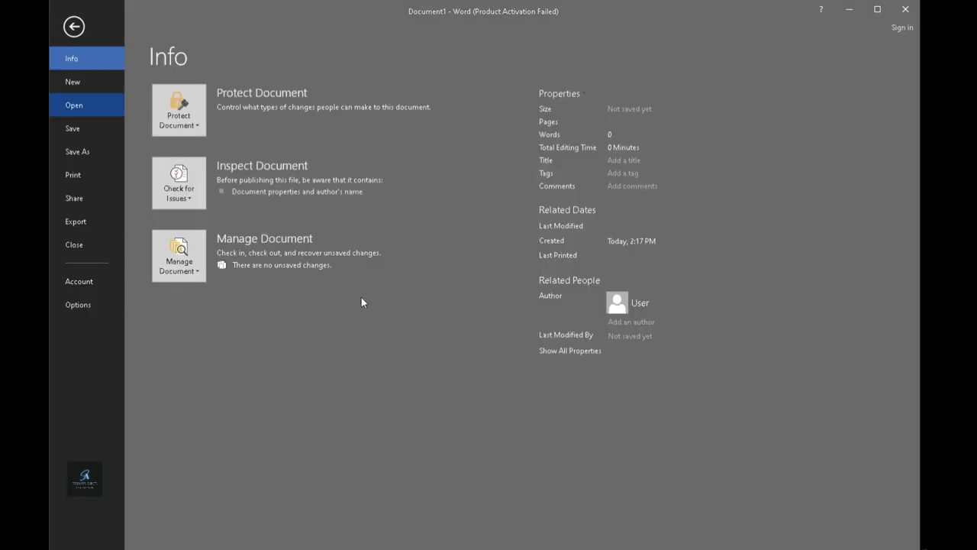
pyautogui.click(90, 151)
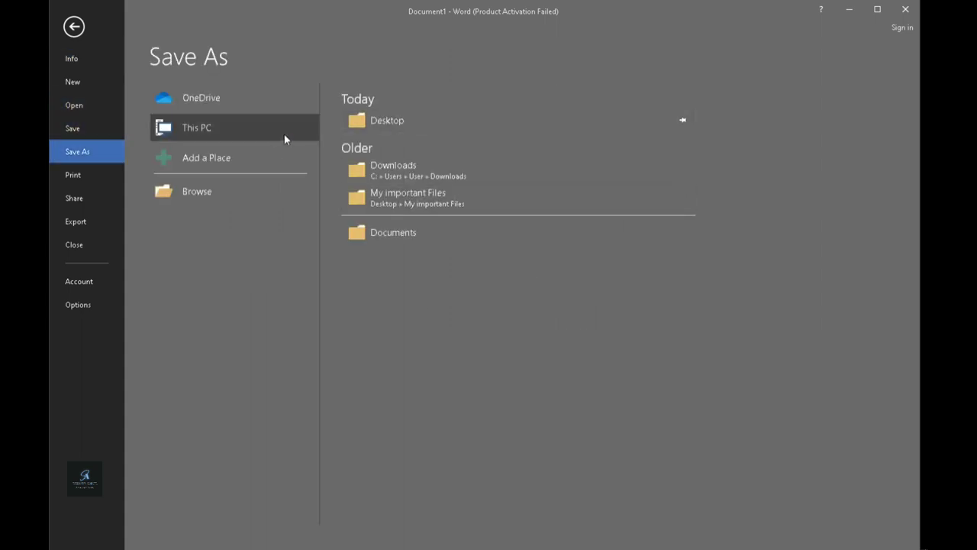
pyautogui.click(223, 128)
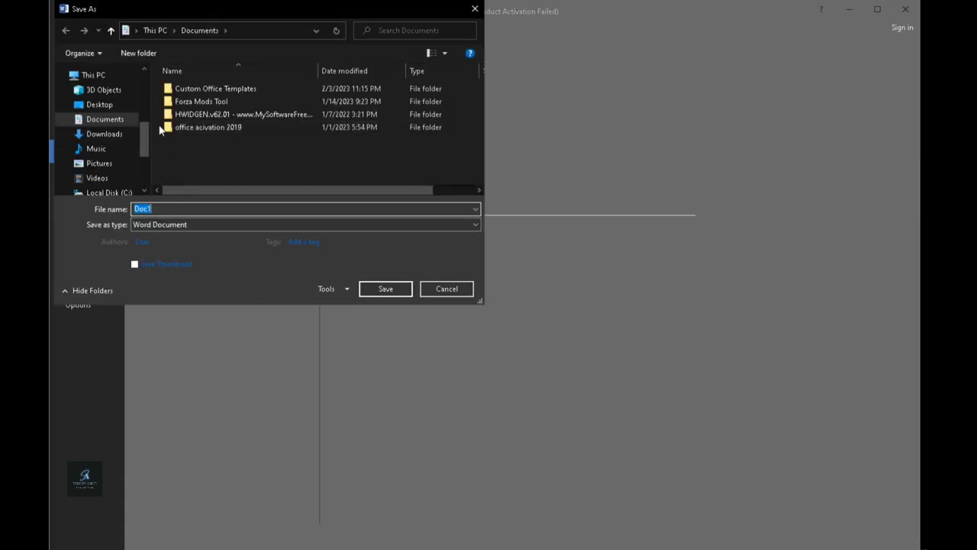
pyautogui.moveTo(148, 138); pyautogui.dragTo(144, 158)
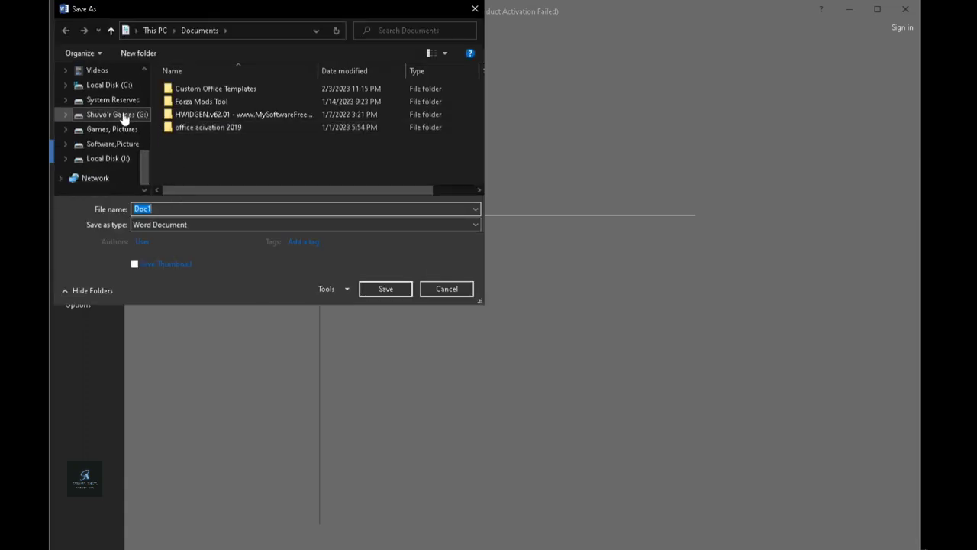
pyautogui.click(122, 115)
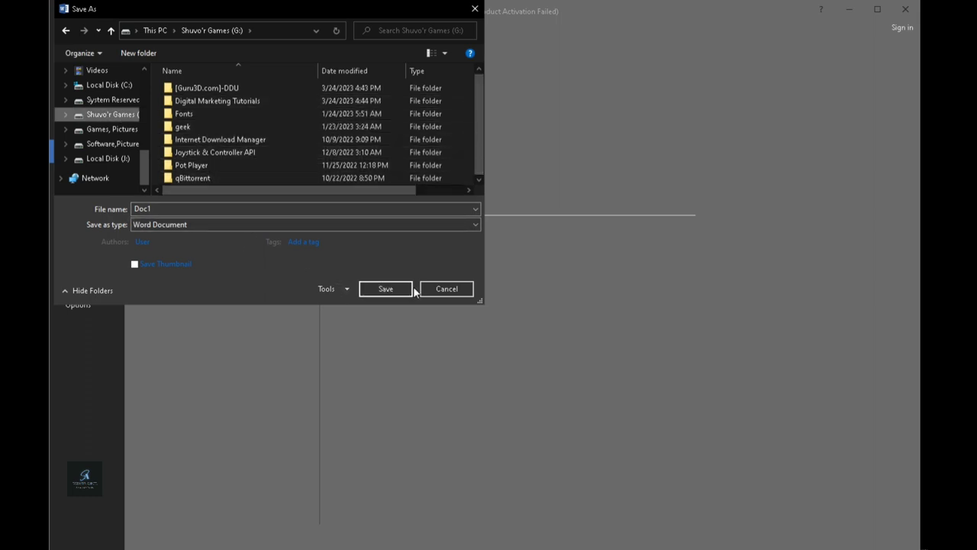
pyautogui.click(443, 289)
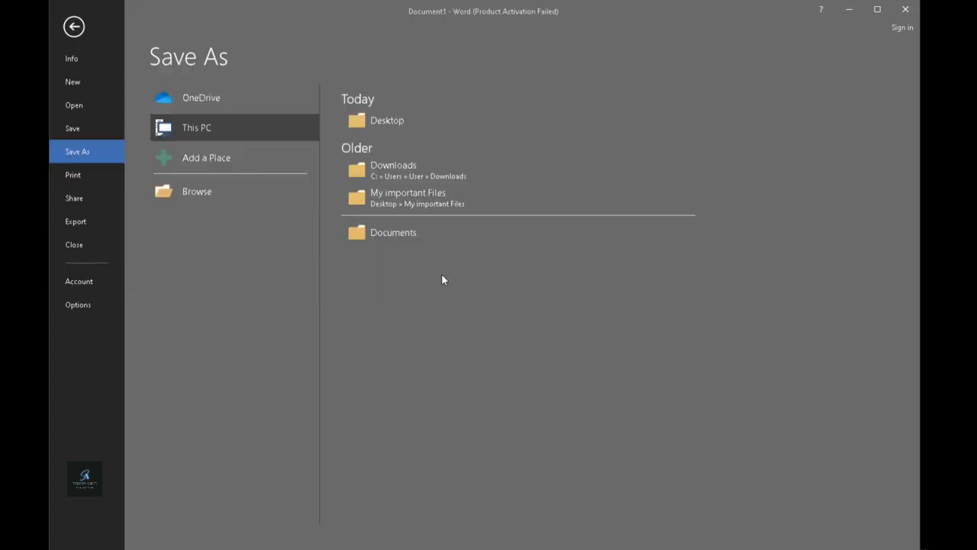
pyautogui.click(86, 150)
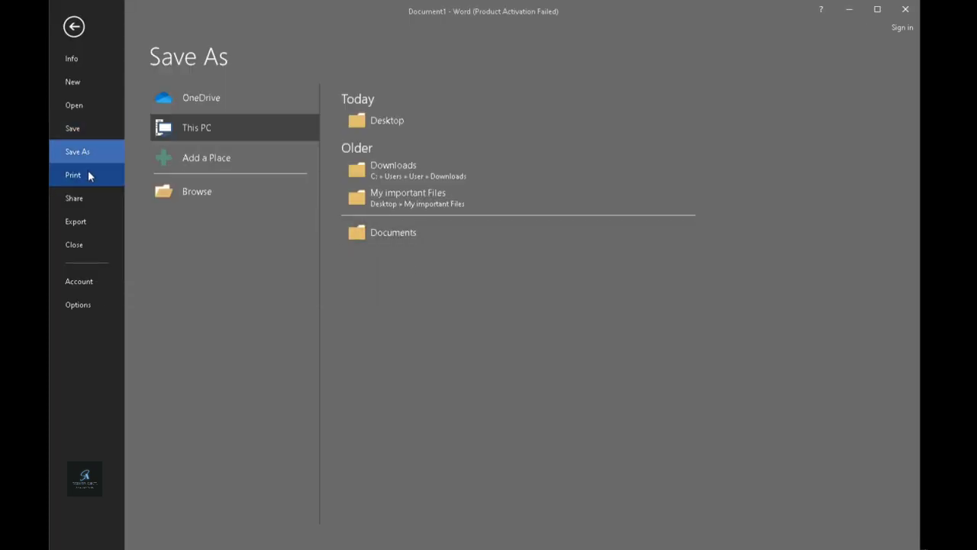
pyautogui.click(74, 28)
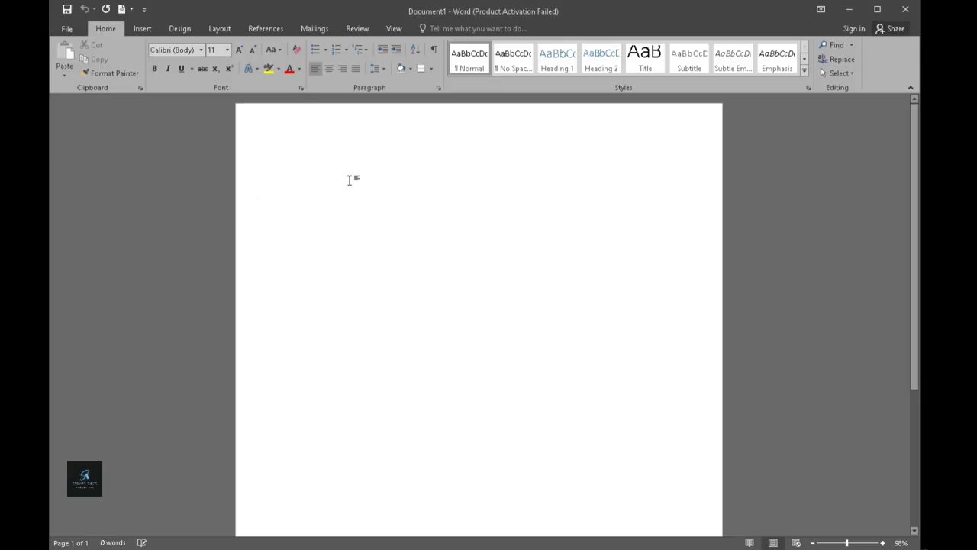
# Step: Type 'Hello World' on the page and zoom the view to 187%
pyautogui.write('Hell')
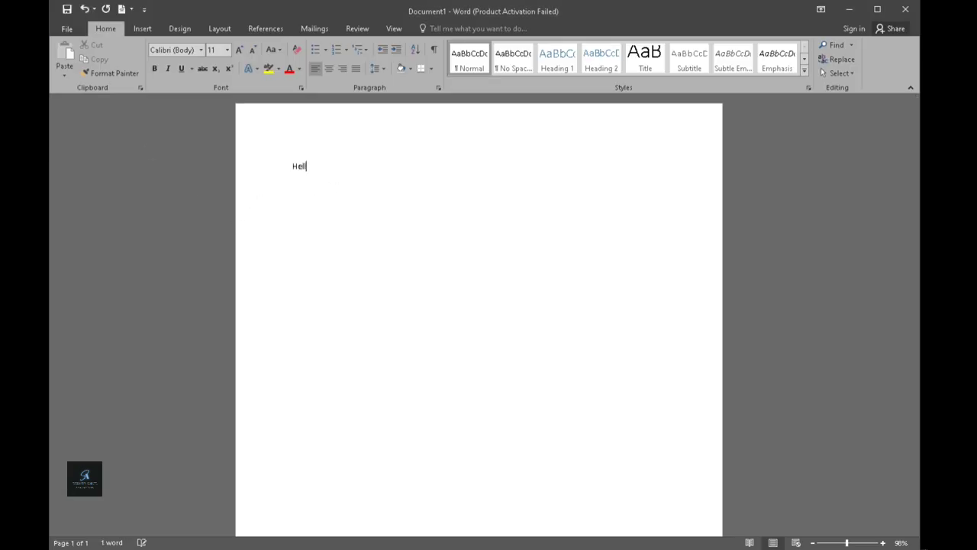
pyautogui.write('o World')
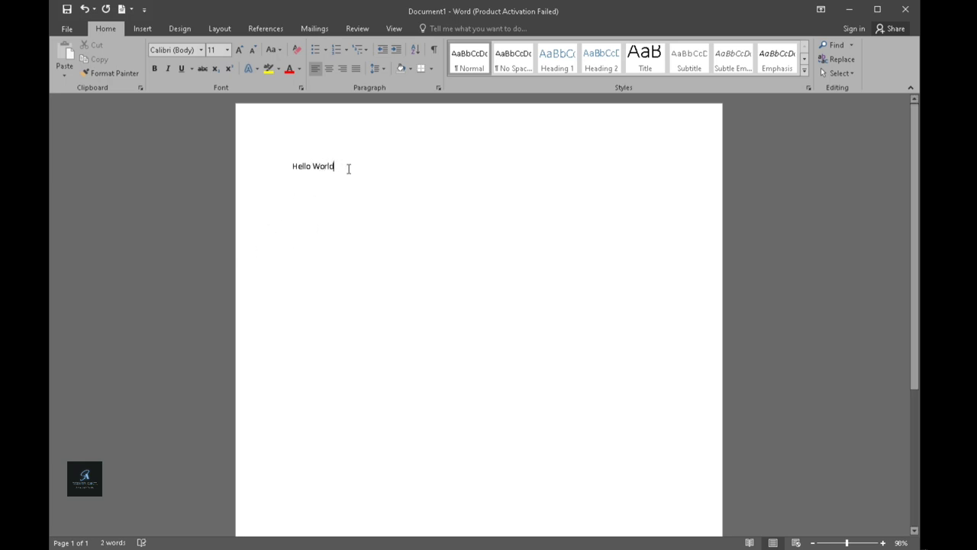
pyautogui.moveTo(340, 168); pyautogui.dragTo(295, 170)
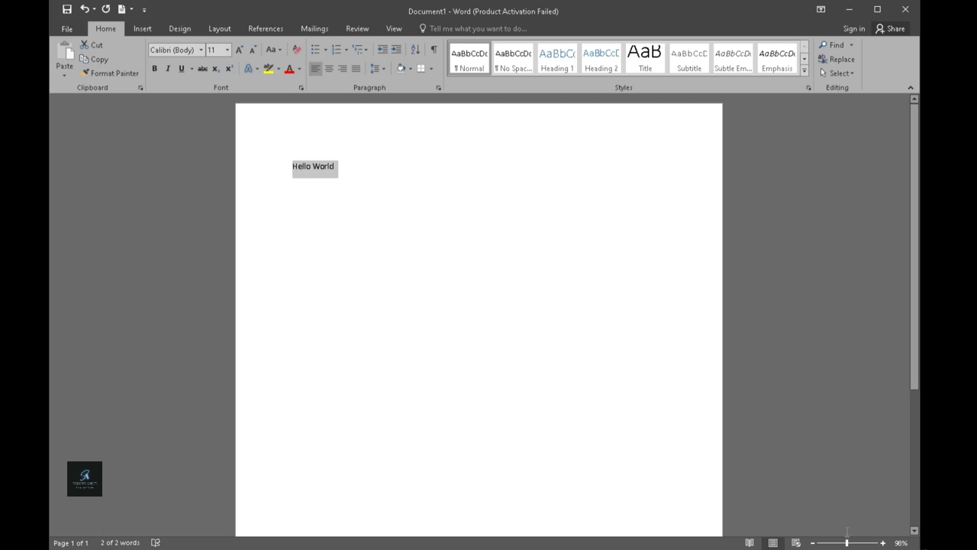
pyautogui.moveTo(846, 542); pyautogui.dragTo(852, 543)
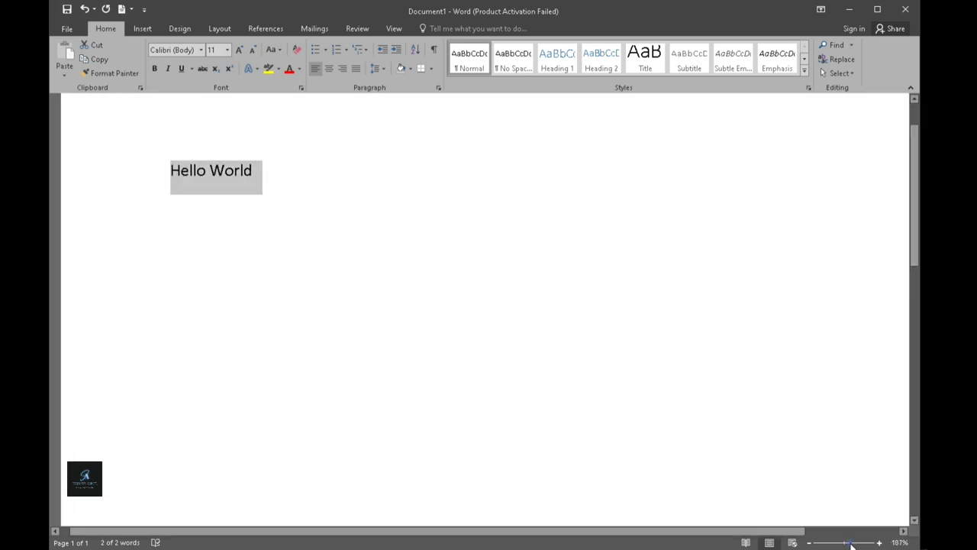
pyautogui.click(275, 200)
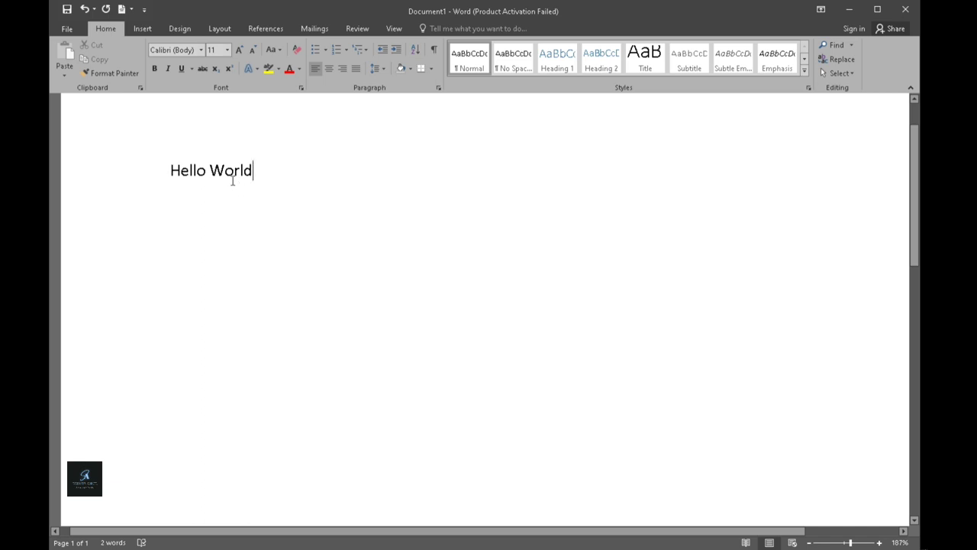
# Step: Try saving Document1, cancel the save dialog, and return to the Save As page
pyautogui.click(67, 28)
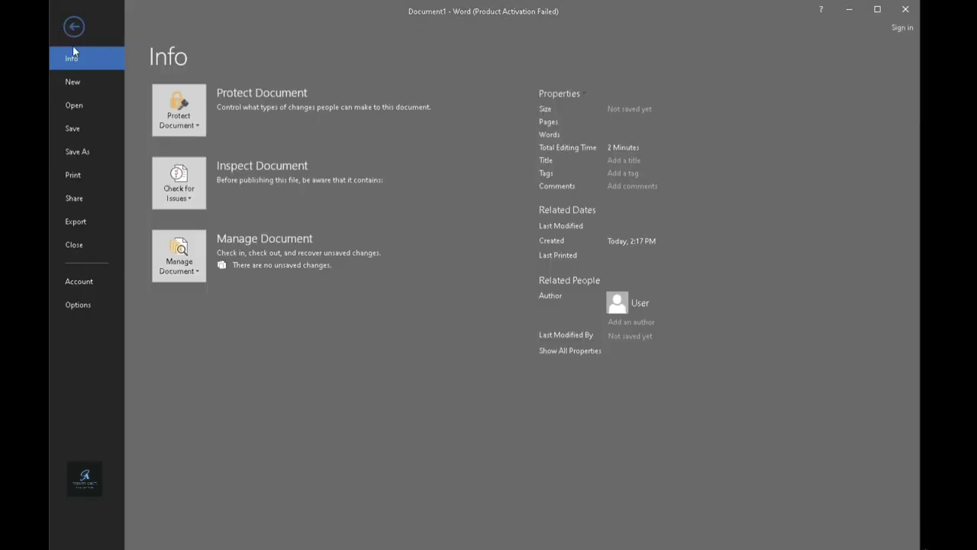
pyautogui.click(79, 129)
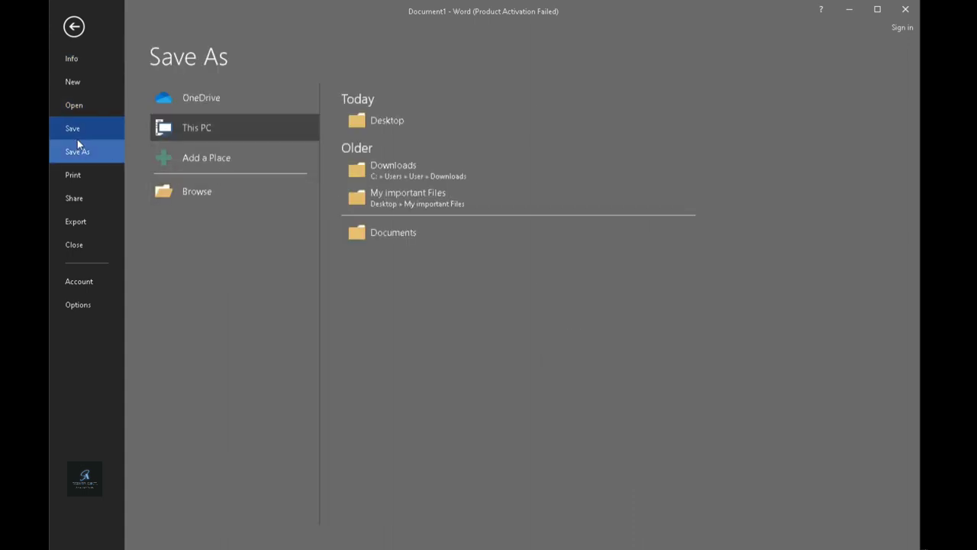
pyautogui.click(86, 132)
pyautogui.click(905, 9)
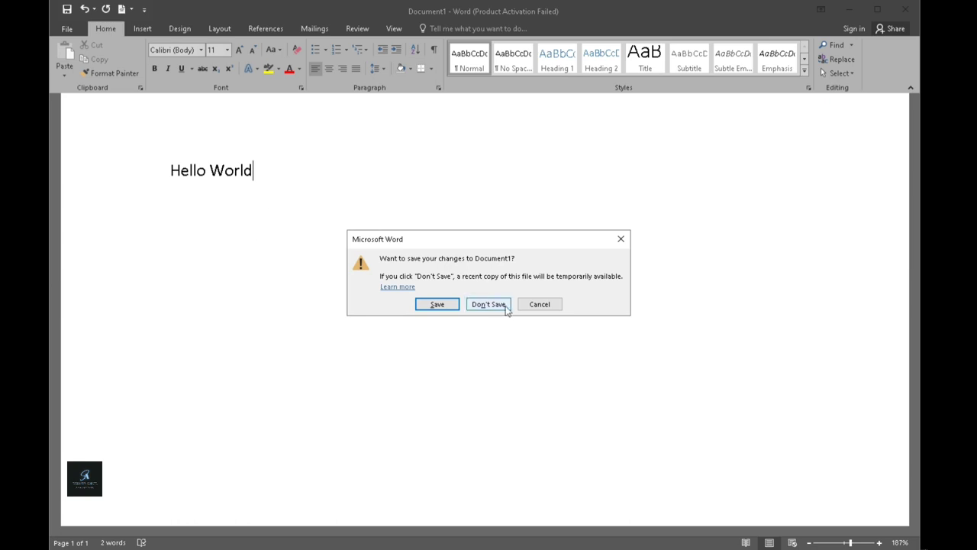
pyautogui.click(448, 308)
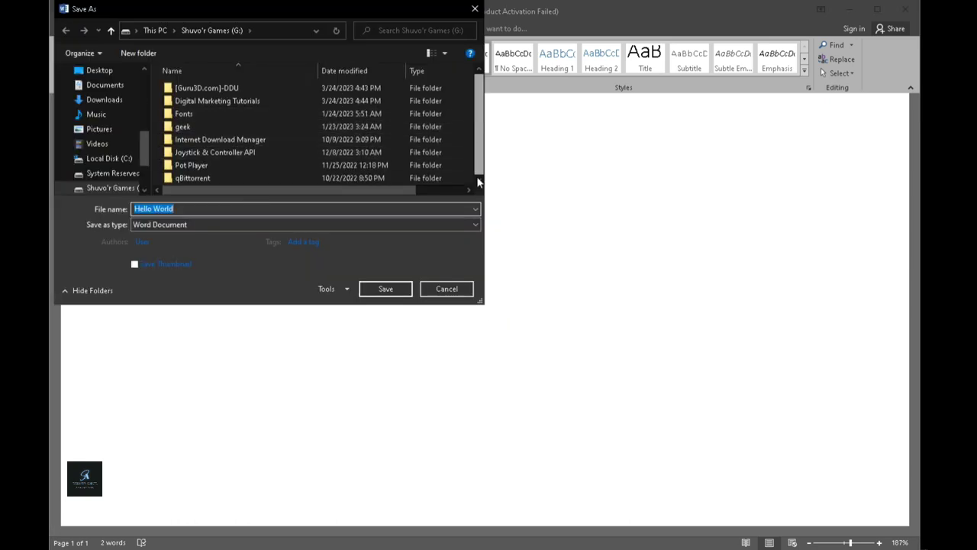
pyautogui.click(474, 8)
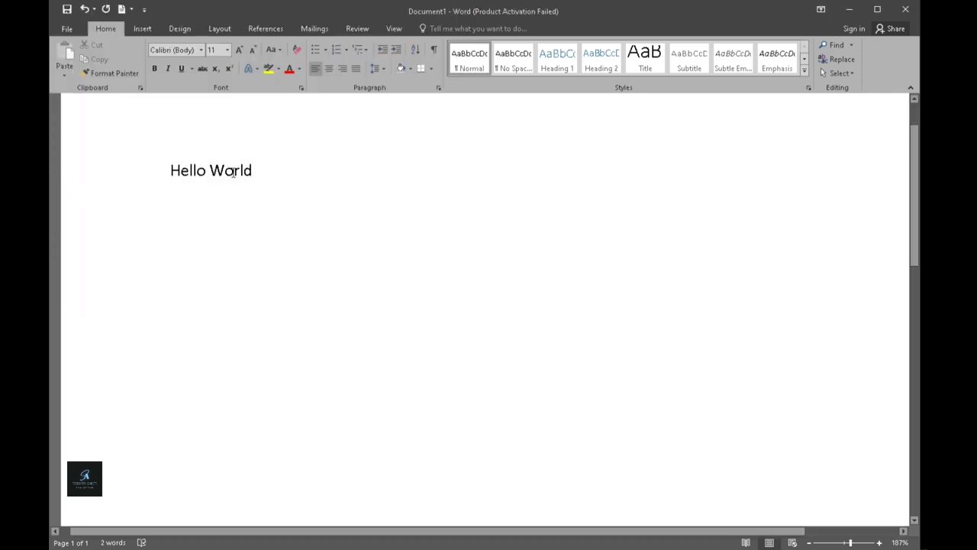
pyautogui.click(70, 10)
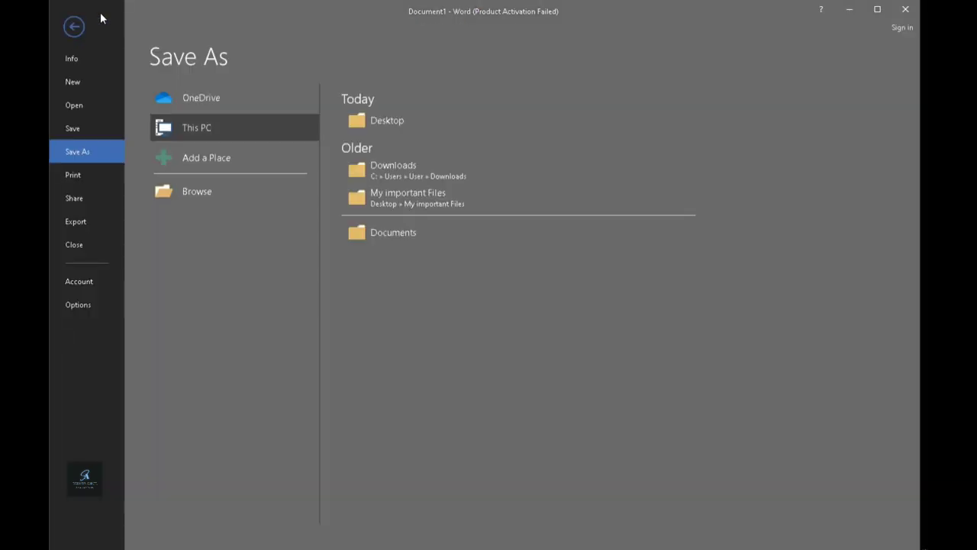
# Step: Save the document to This PC > Desktop as 'Hello World'
pyautogui.click(71, 128)
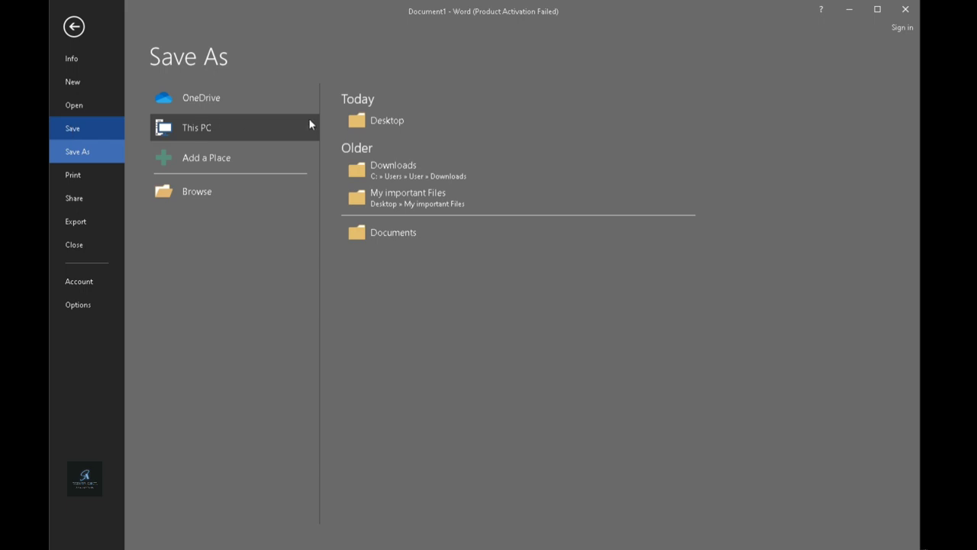
pyautogui.click(406, 124)
pyautogui.click(383, 291)
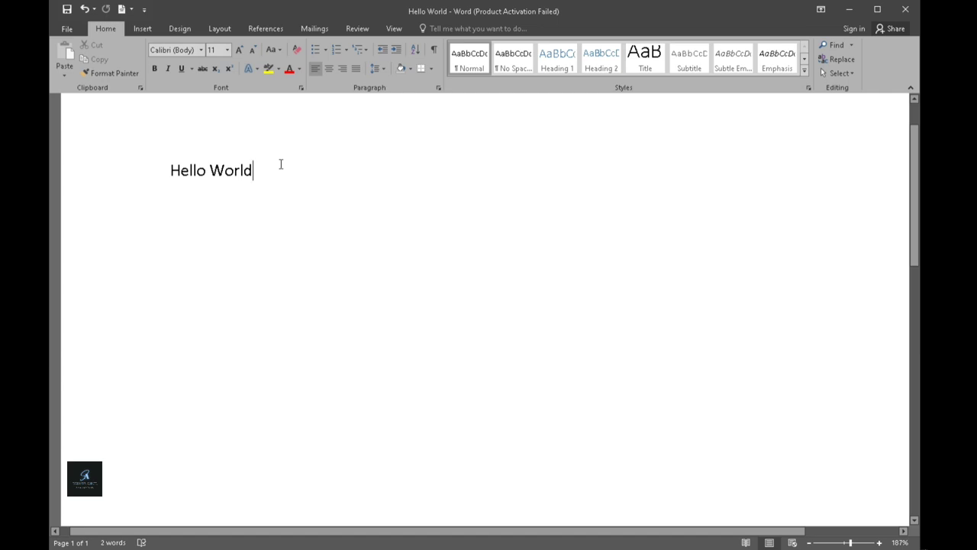
# Step: Select the Hello World text and save the document again from the File menu
pyautogui.moveTo(246, 171); pyautogui.dragTo(146, 168)
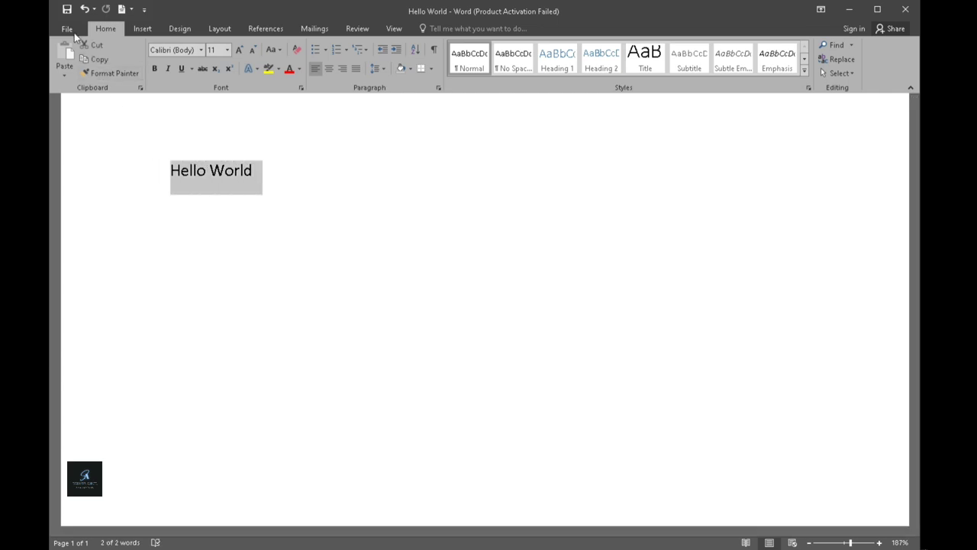
pyautogui.click(67, 28)
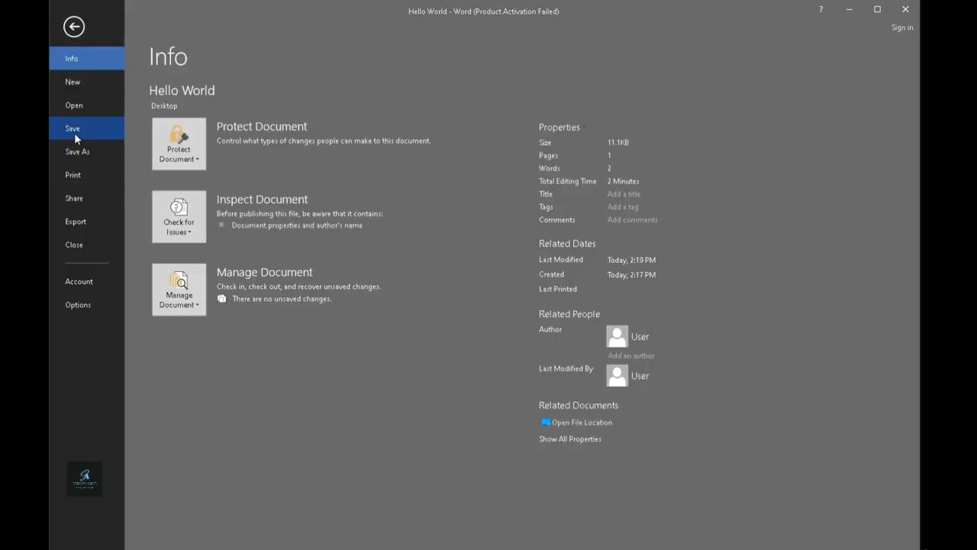
pyautogui.click(74, 132)
pyautogui.click(323, 186)
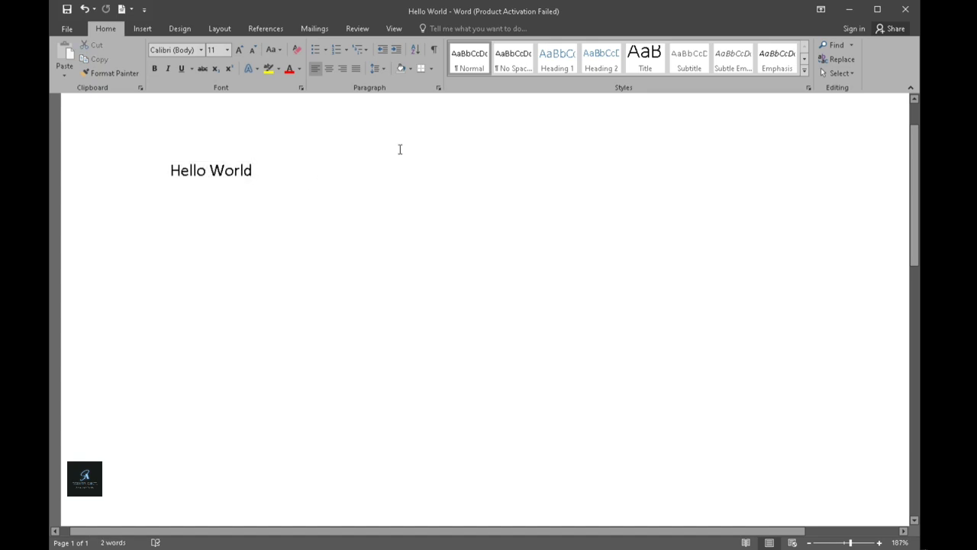
# Step: Close the Hello World window and the blank Word window without saving
pyautogui.click(905, 10)
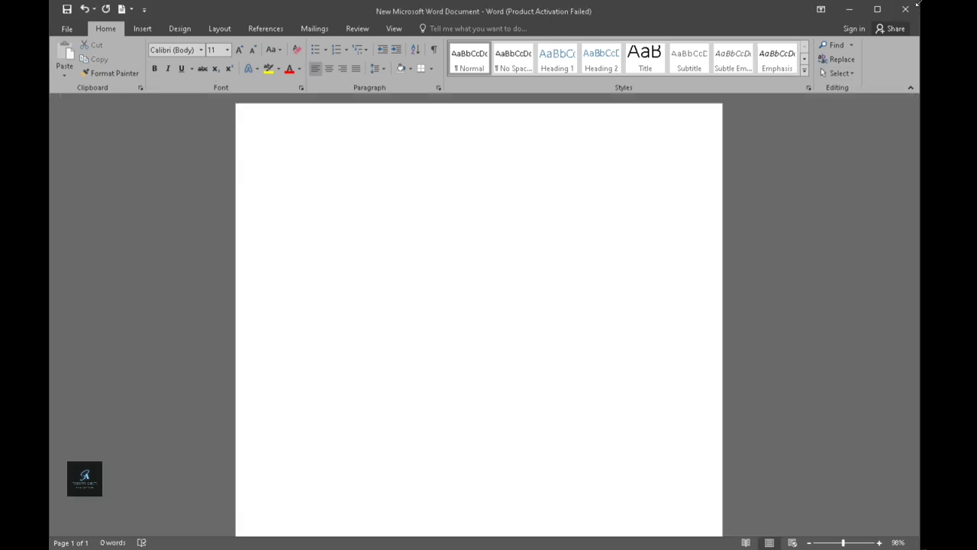
pyautogui.click(905, 9)
pyautogui.click(488, 303)
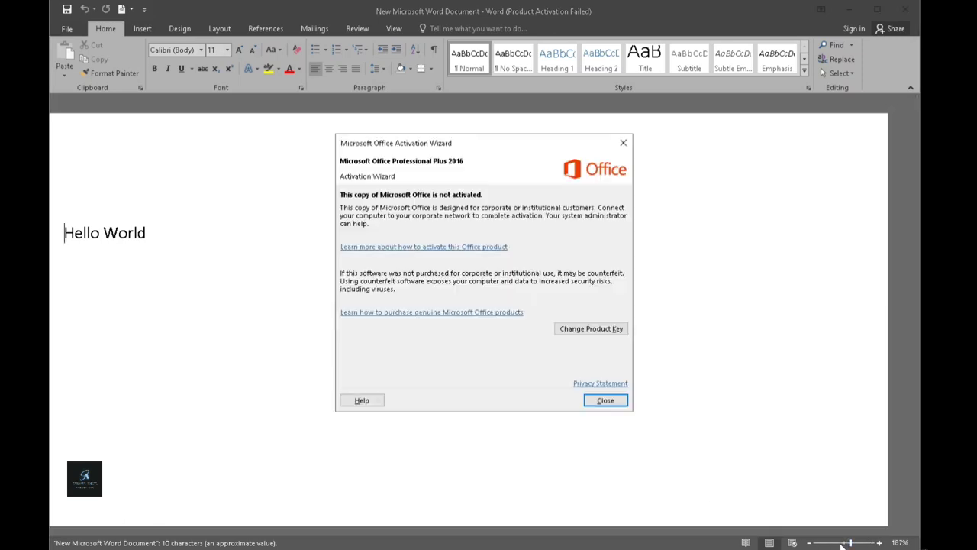
# Step: Dismiss the activation notice in New Microsoft Word Document and zoom to 132%
pyautogui.click(610, 401)
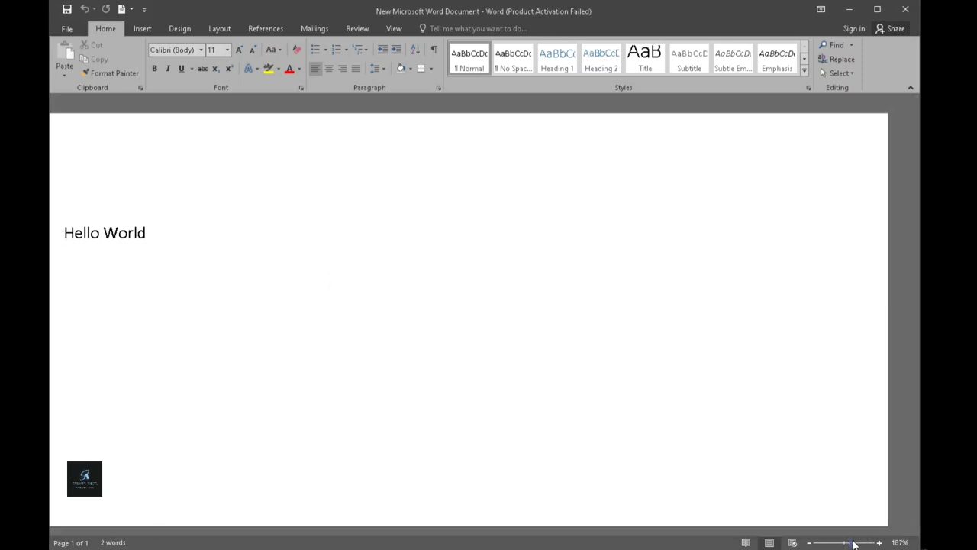
pyautogui.click(844, 543)
pyautogui.moveTo(844, 543); pyautogui.dragTo(846, 543)
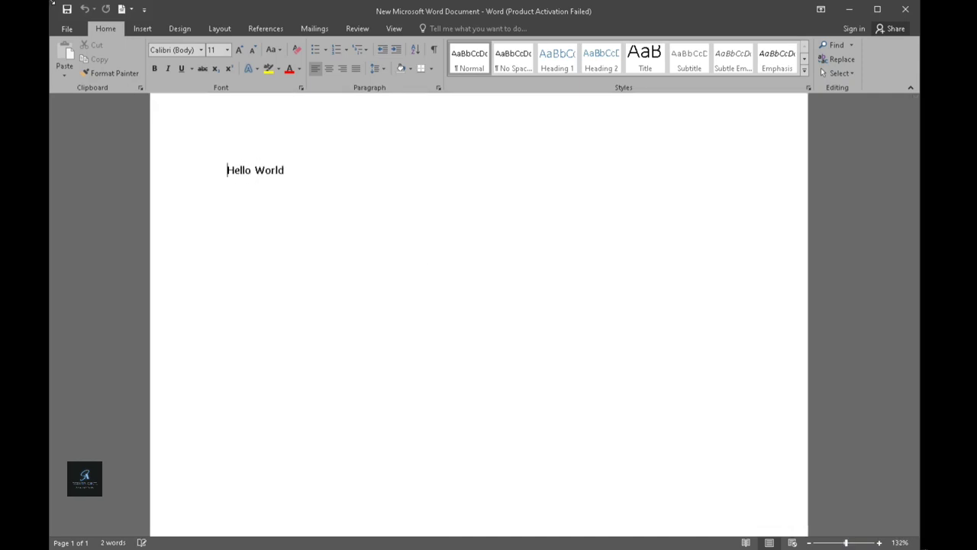
# Step: Open the Print page and review the paper size list, keeping Letter
pyautogui.click(67, 30)
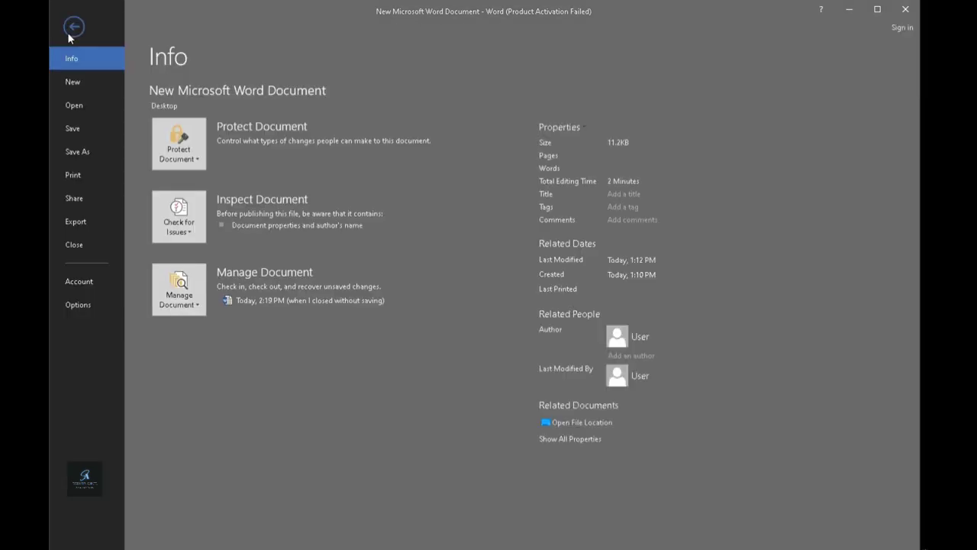
pyautogui.click(97, 187)
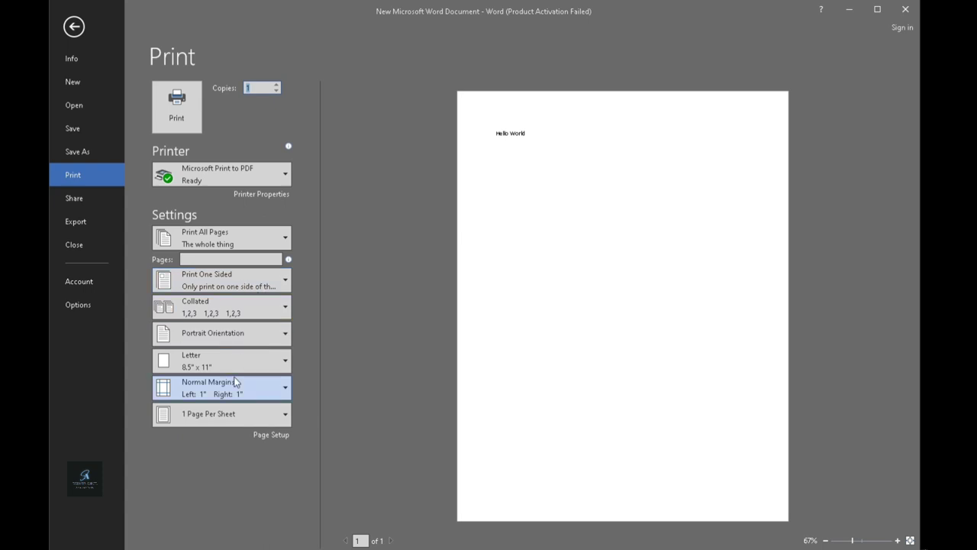
pyautogui.click(281, 366)
pyautogui.click(280, 366)
pyautogui.click(277, 352)
pyautogui.click(284, 365)
# Step: Review orientation, margins and pages per sheet, keeping Portrait, Normal Margins and 1 Page
pyautogui.click(257, 336)
pyautogui.click(258, 338)
pyautogui.click(267, 397)
pyautogui.click(266, 396)
pyautogui.click(269, 414)
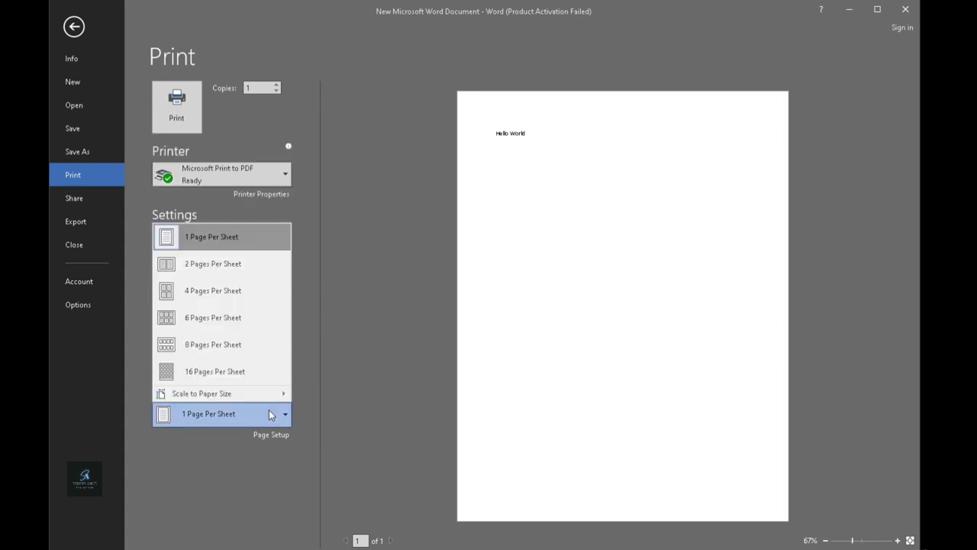
pyautogui.click(269, 414)
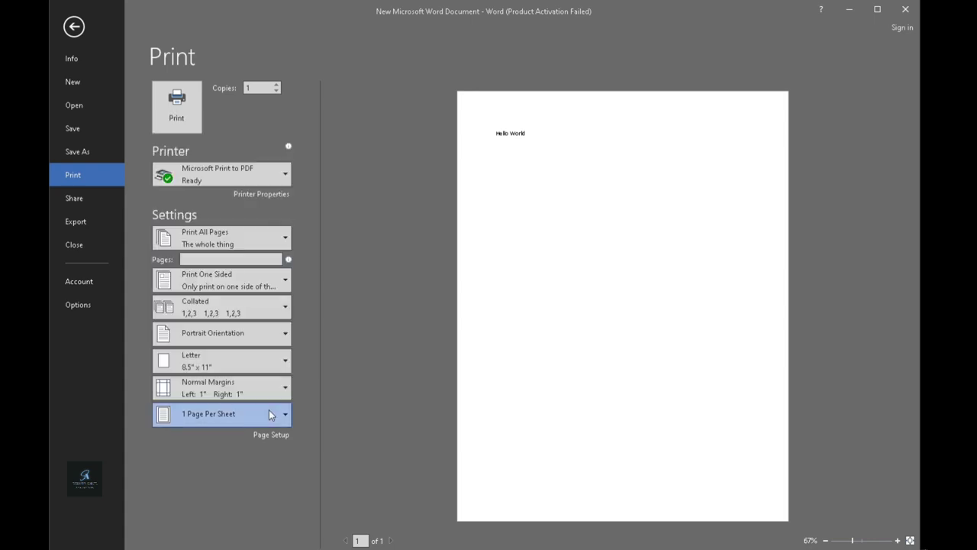
# Step: Go from the Share page to the Export page's Create PDF/XPS option
pyautogui.click(90, 195)
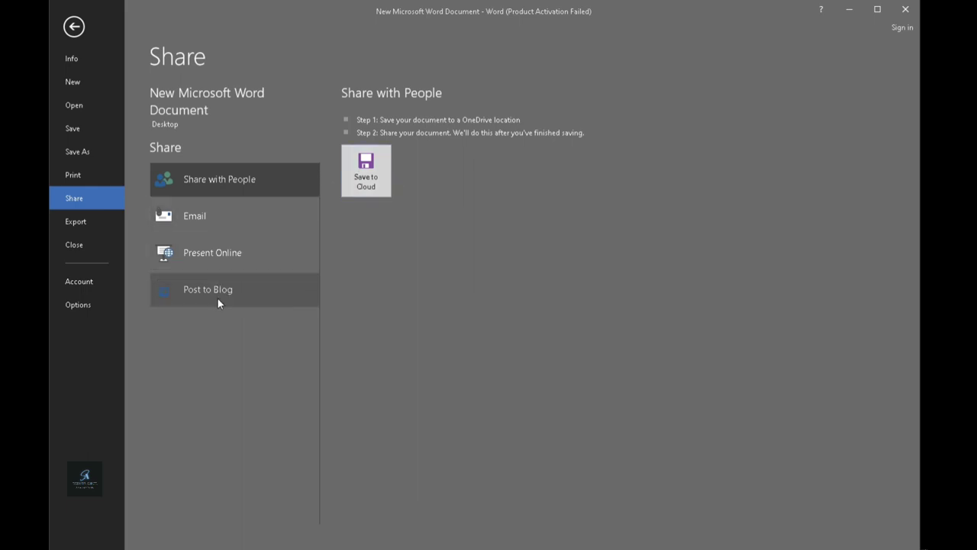
pyautogui.click(74, 220)
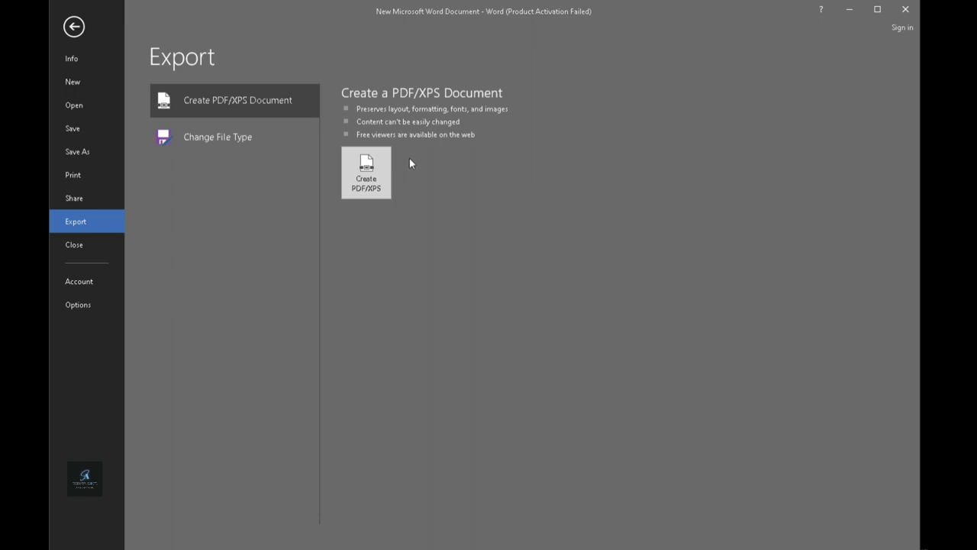
# Step: Switch the Office theme to Colorful, then White, back to Dark Gray, and open Word Options
pyautogui.click(84, 282)
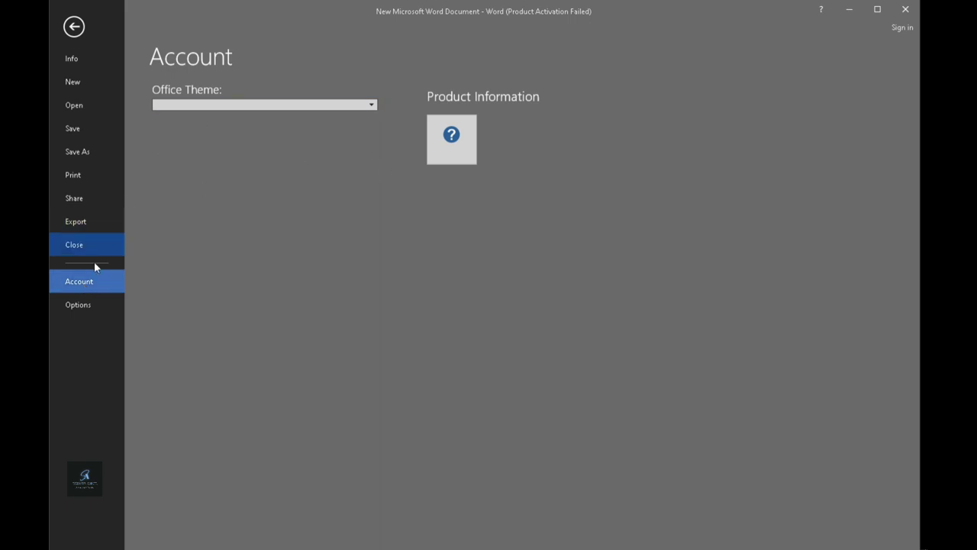
pyautogui.click(311, 105)
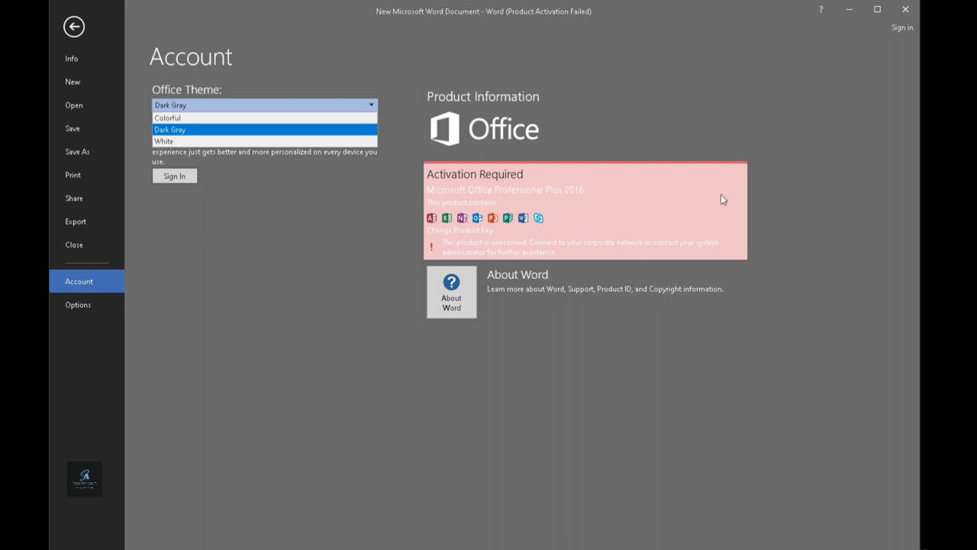
pyautogui.click(195, 119)
pyautogui.click(221, 107)
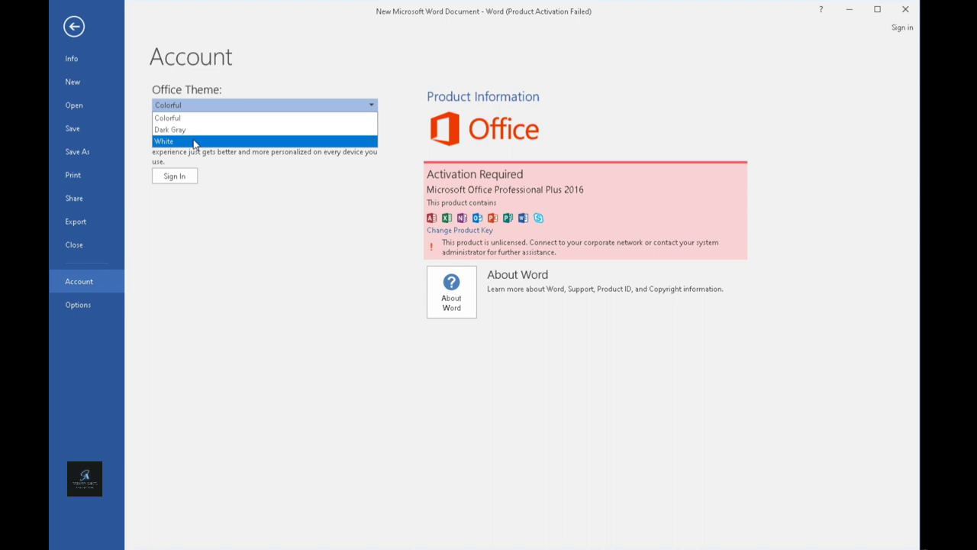
pyautogui.click(194, 142)
pyautogui.click(216, 108)
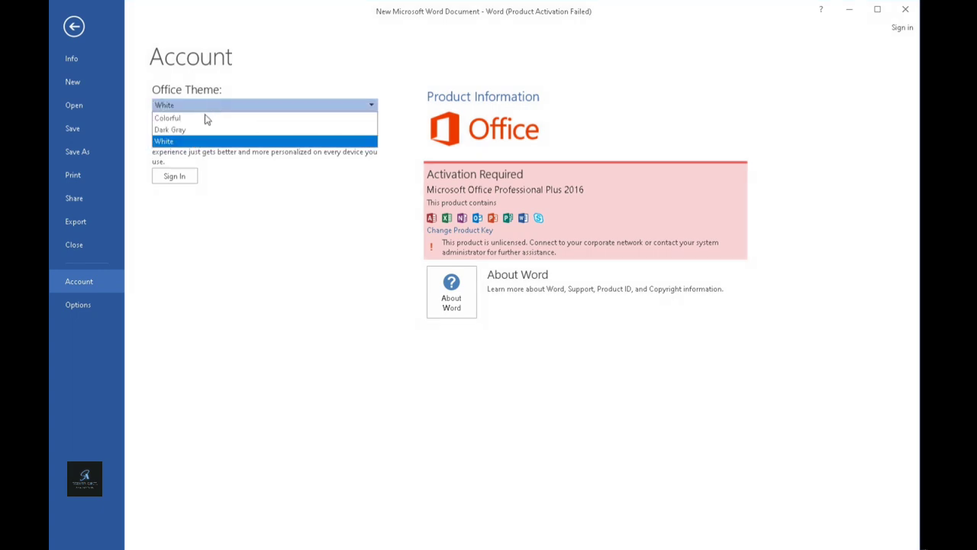
pyautogui.click(198, 130)
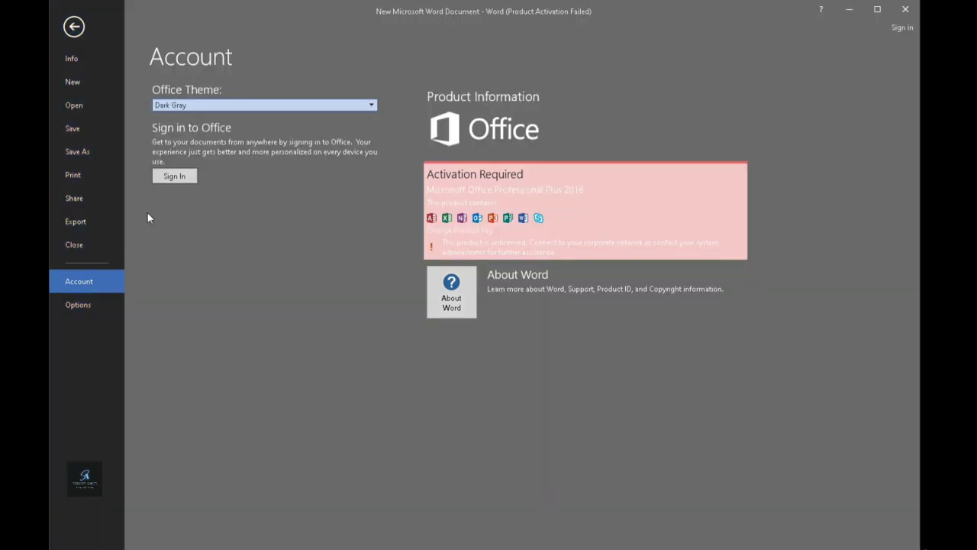
pyautogui.click(77, 304)
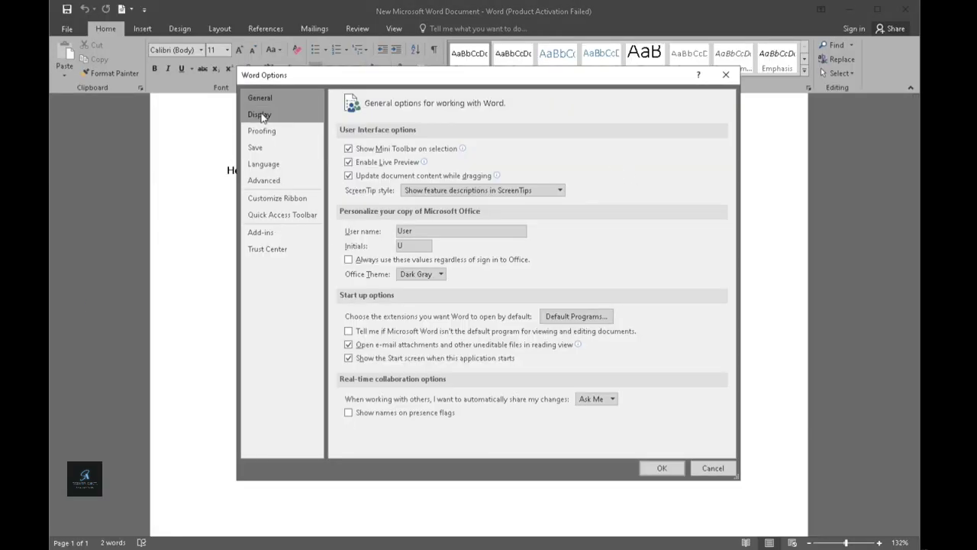
# Step: Browse the Display, Proofing, Save, Language and Advanced pages of Word Options, then cancel
pyautogui.click(261, 115)
pyautogui.click(269, 131)
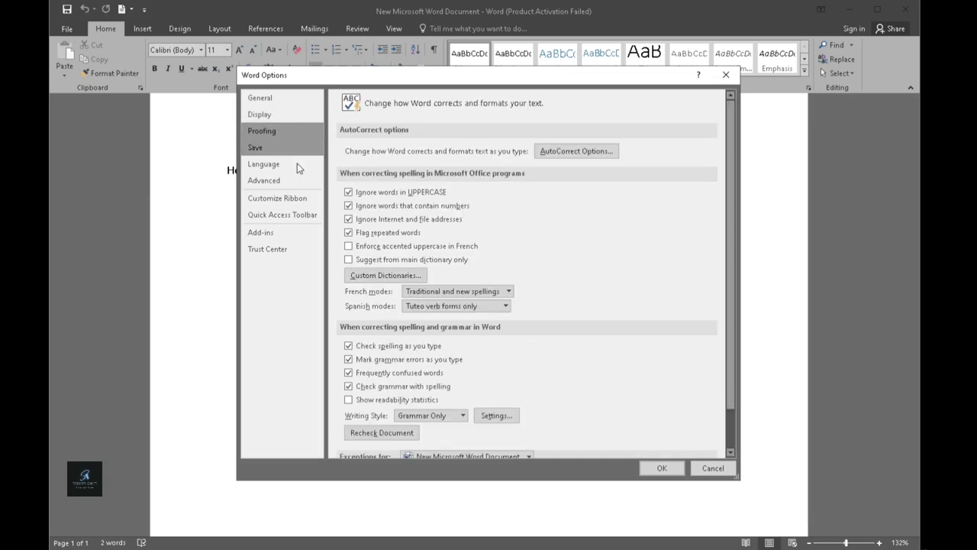
pyautogui.scroll(-2, 713, 281)
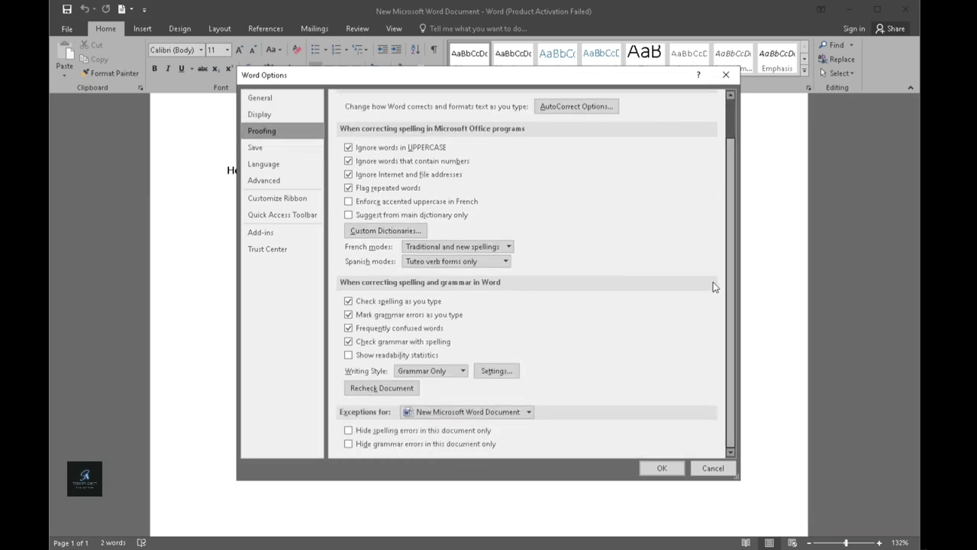
pyautogui.click(262, 148)
pyautogui.click(263, 164)
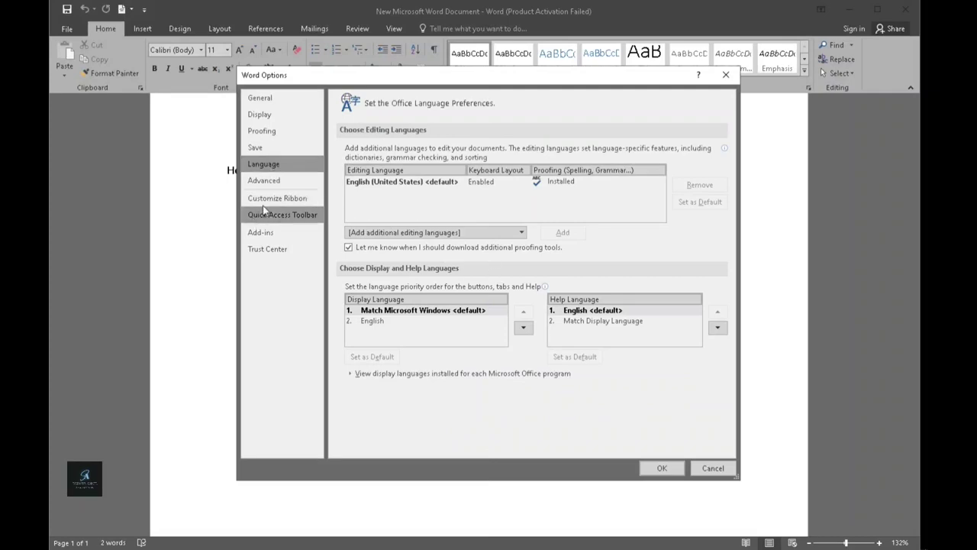
pyautogui.click(264, 180)
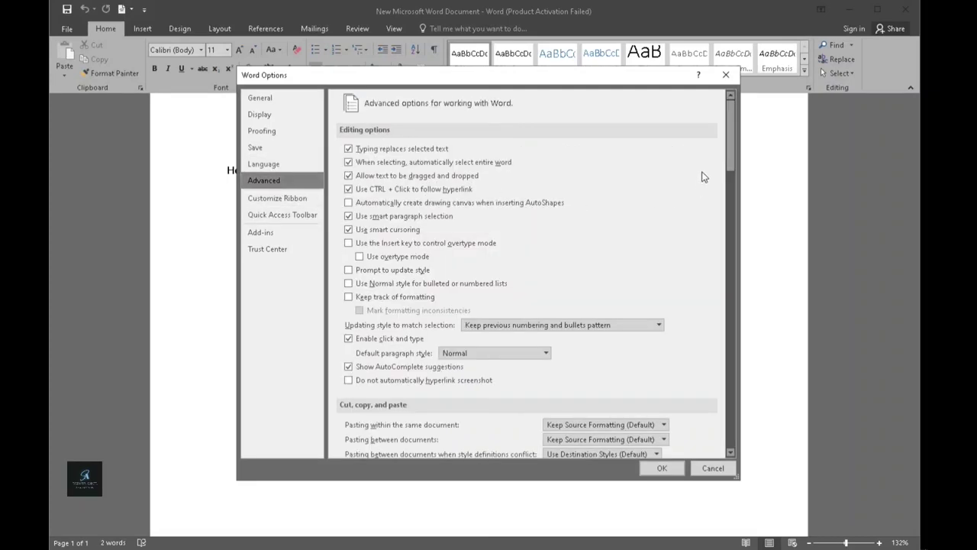
pyautogui.moveTo(728, 146); pyautogui.dragTo(638, 160)
pyautogui.click(690, 468)
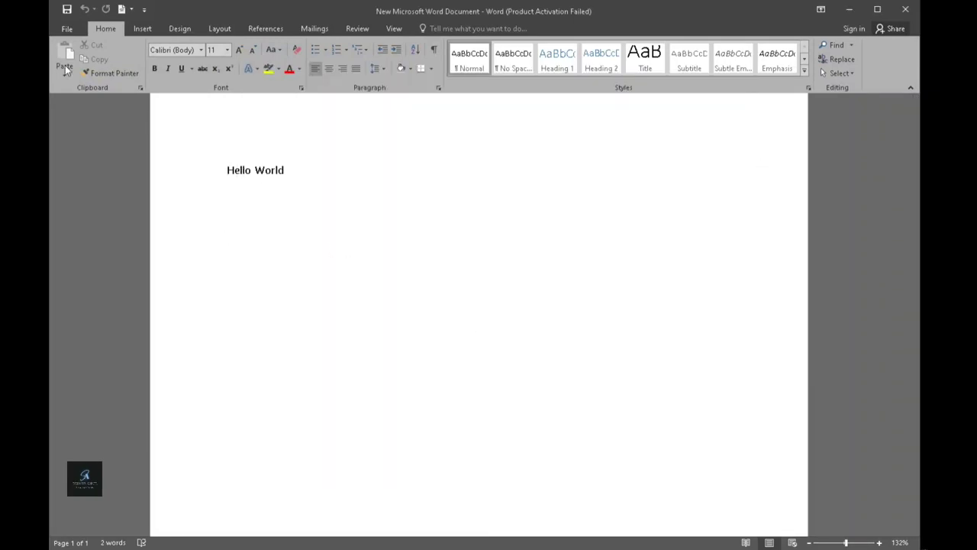
pyautogui.click(66, 31)
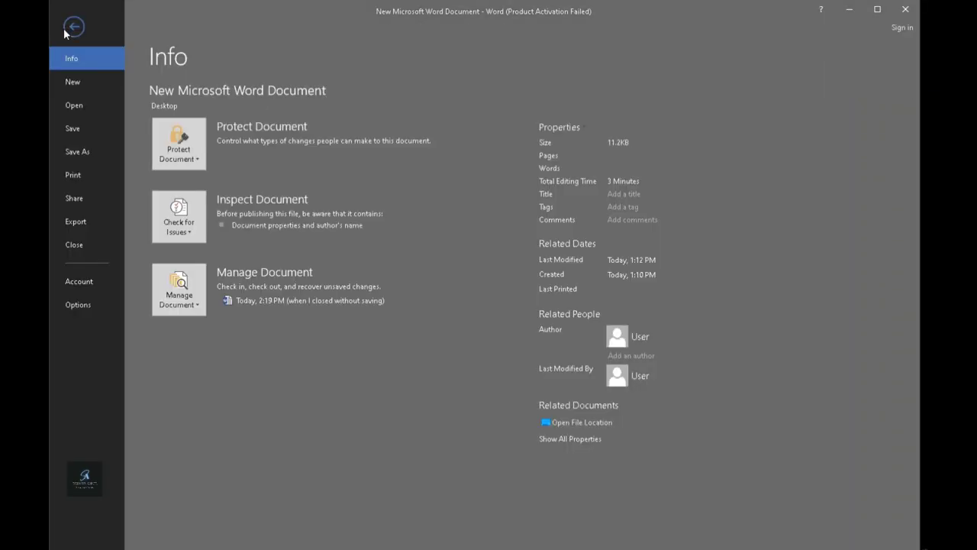
pyautogui.click(88, 258)
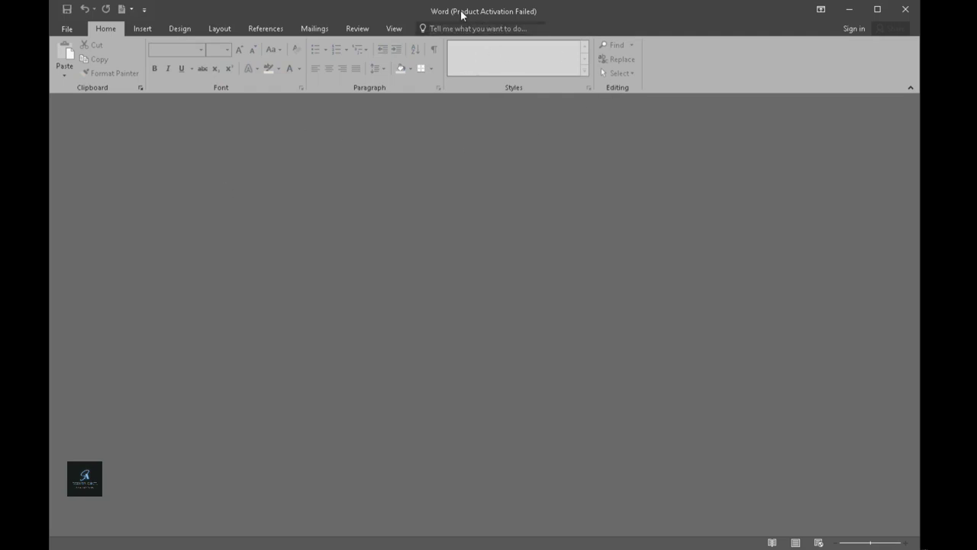
pyautogui.click(905, 9)
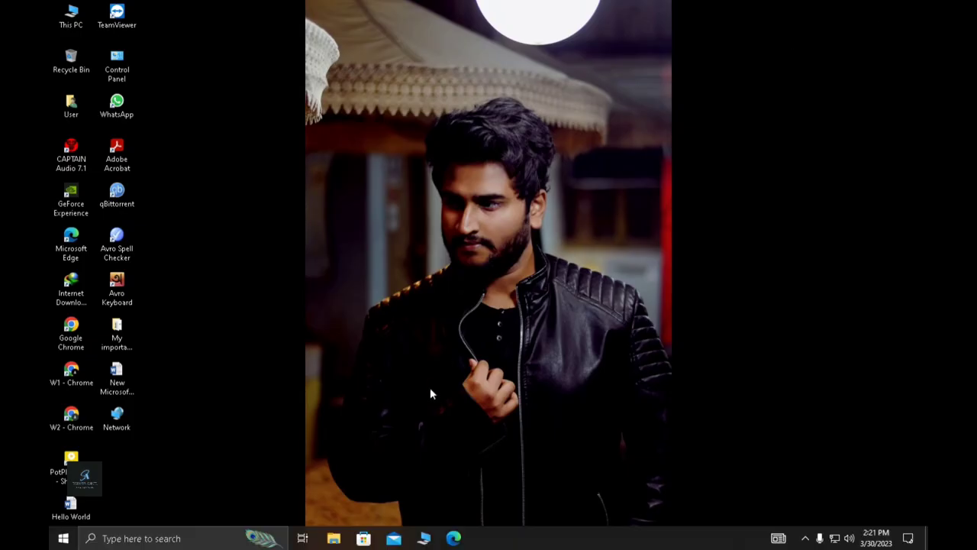
pyautogui.doubleClick(123, 375)
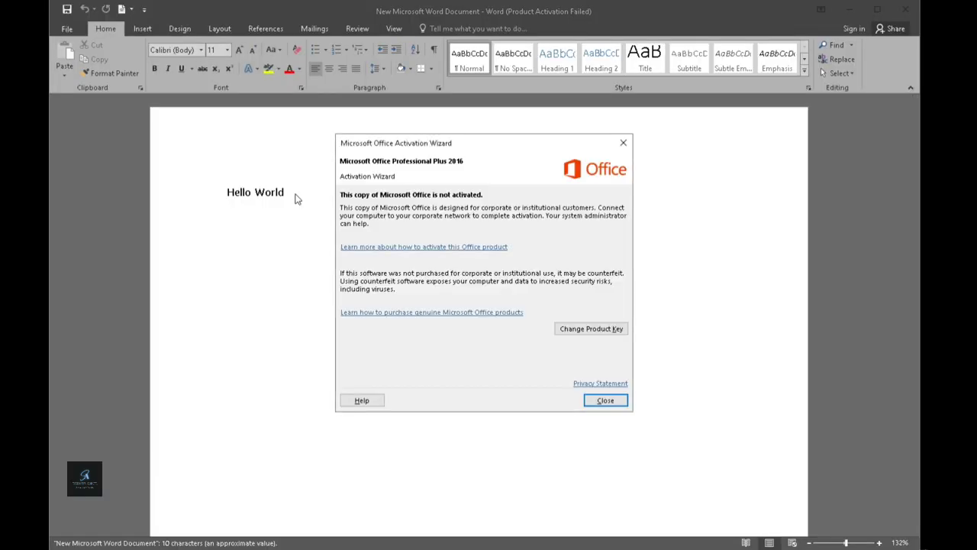
pyautogui.click(605, 399)
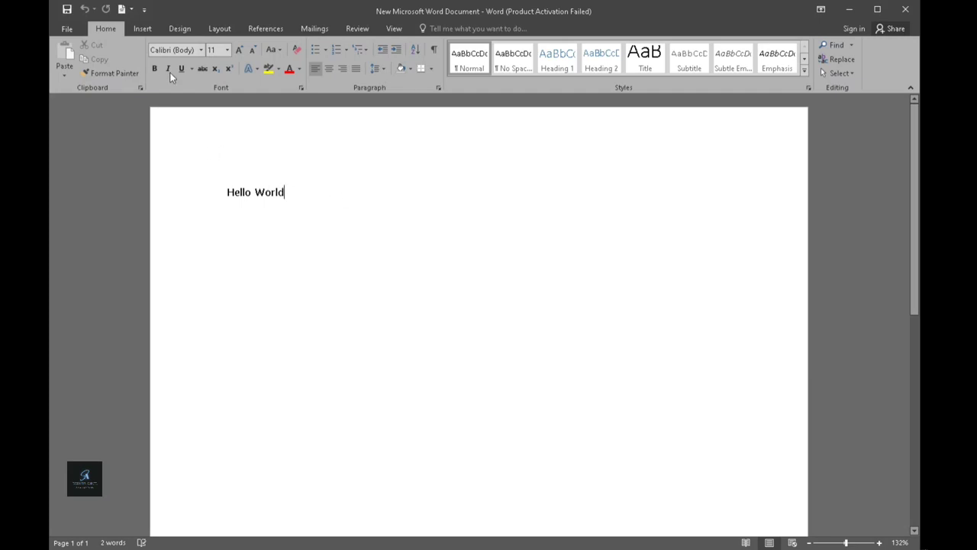
# Step: Set the Hello World line to Arial Black after briefly trying Bookshelf Symbol 7
pyautogui.tripleClick(276, 191)
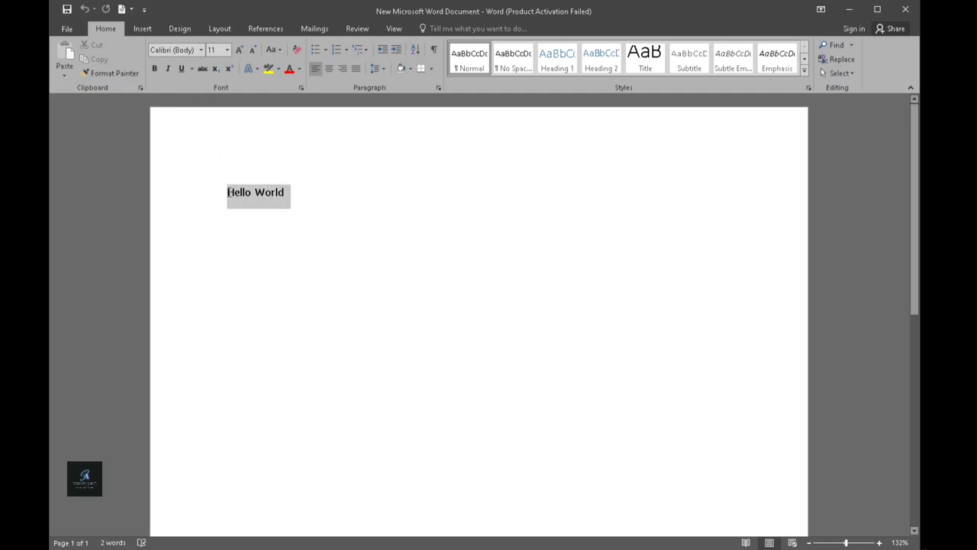
pyautogui.click(202, 50)
pyautogui.click(220, 222)
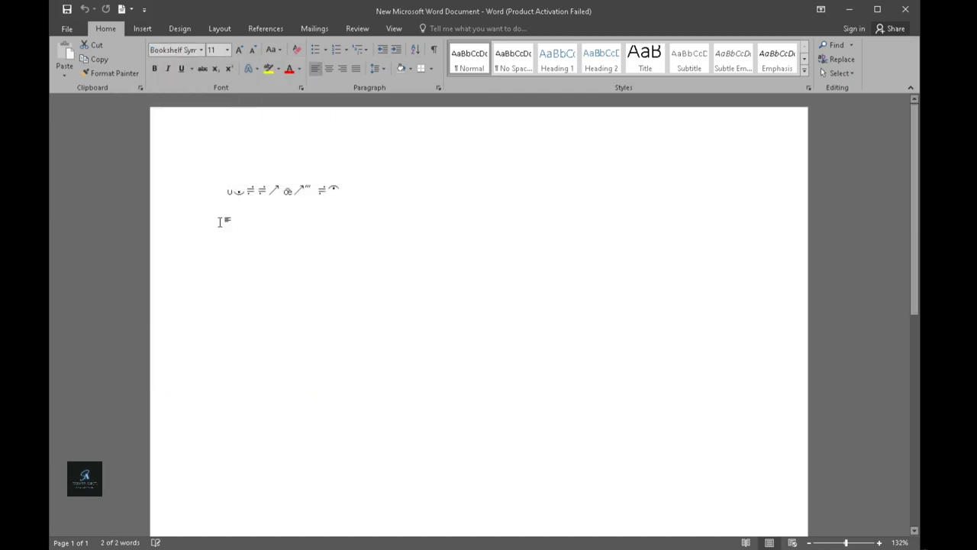
pyautogui.click(202, 50)
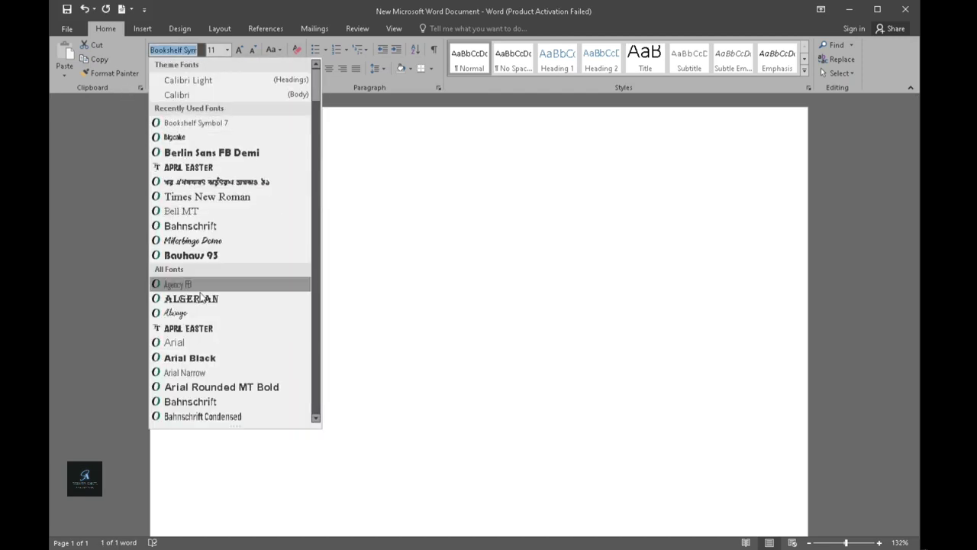
pyautogui.click(214, 364)
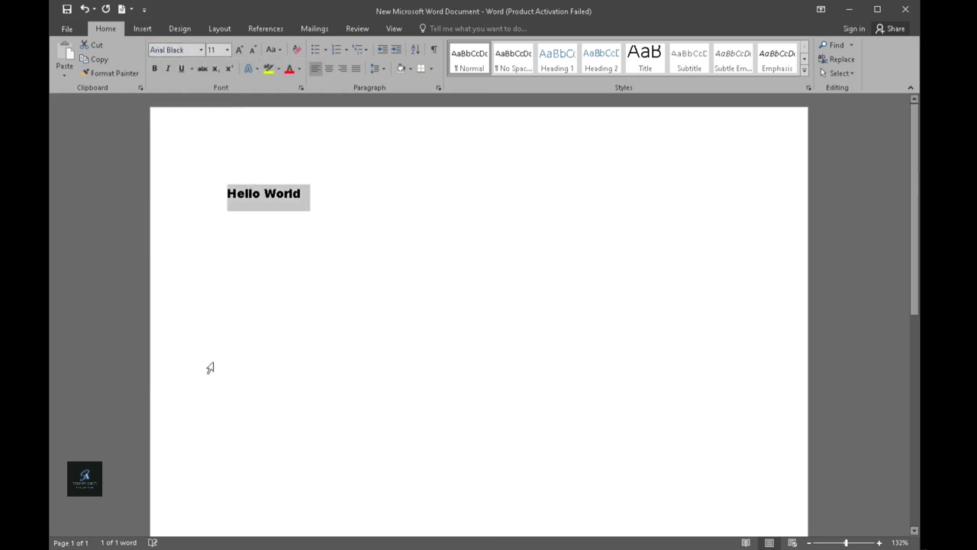
pyautogui.click(345, 206)
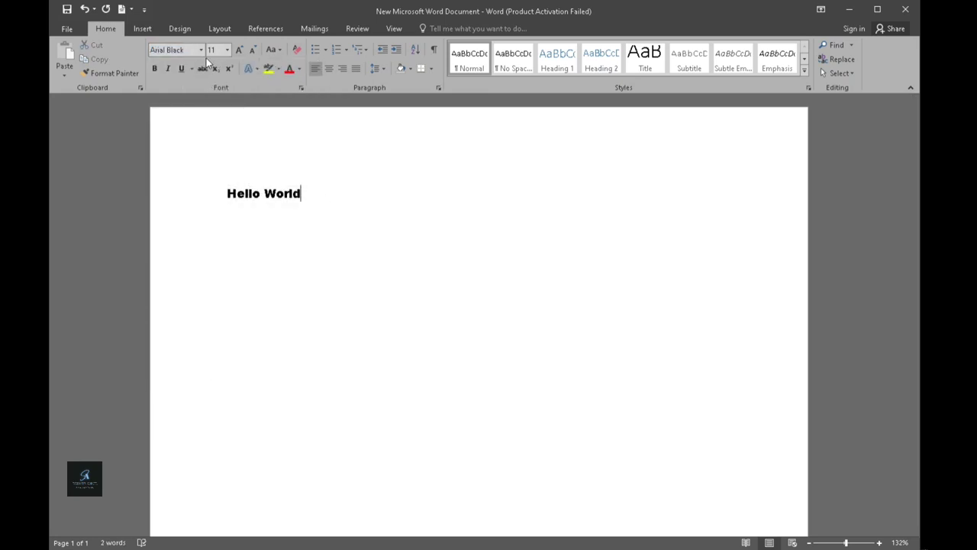
# Step: Try 18 pt, italic and underline on Hello World, then undo them back to 11 pt
pyautogui.click(227, 50)
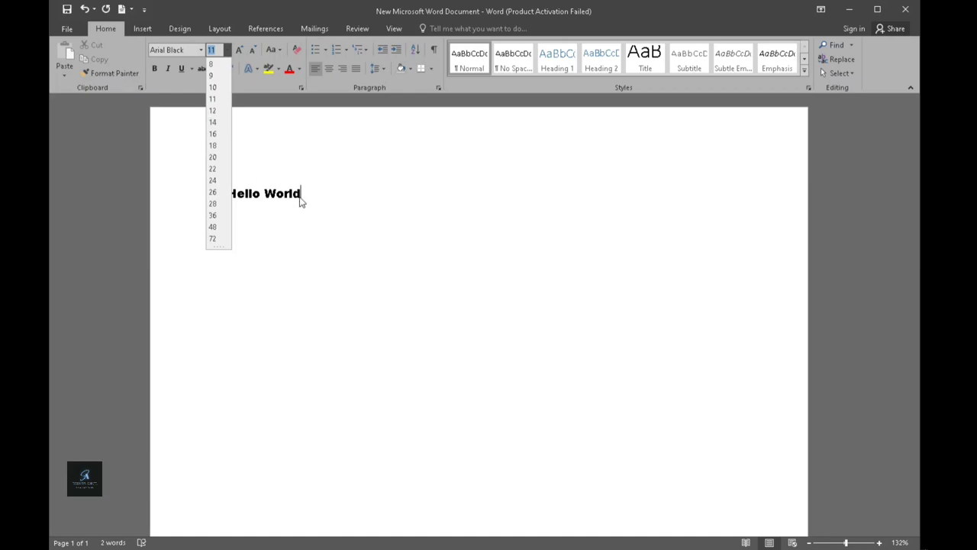
pyautogui.click(300, 200)
pyautogui.moveTo(301, 196); pyautogui.dragTo(228, 195)
pyautogui.click(225, 50)
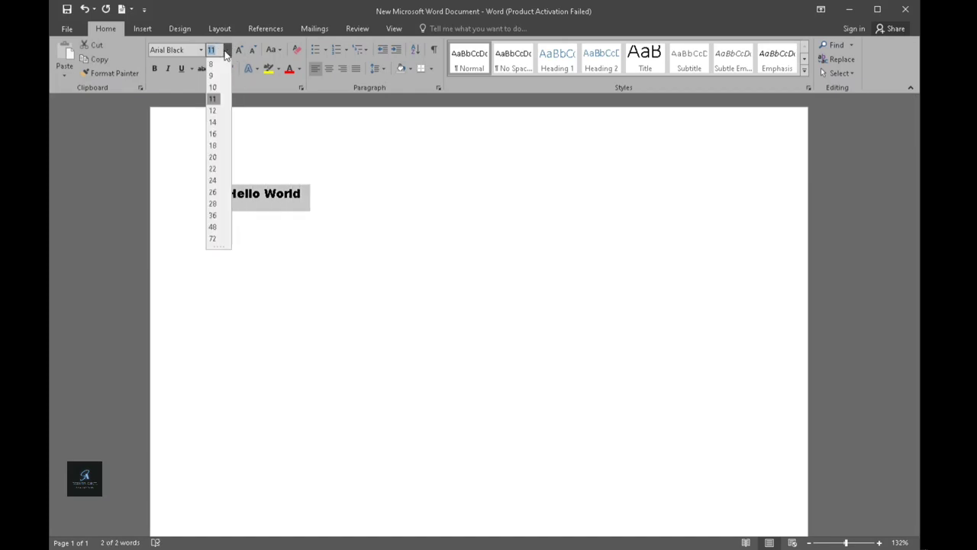
pyautogui.click(224, 147)
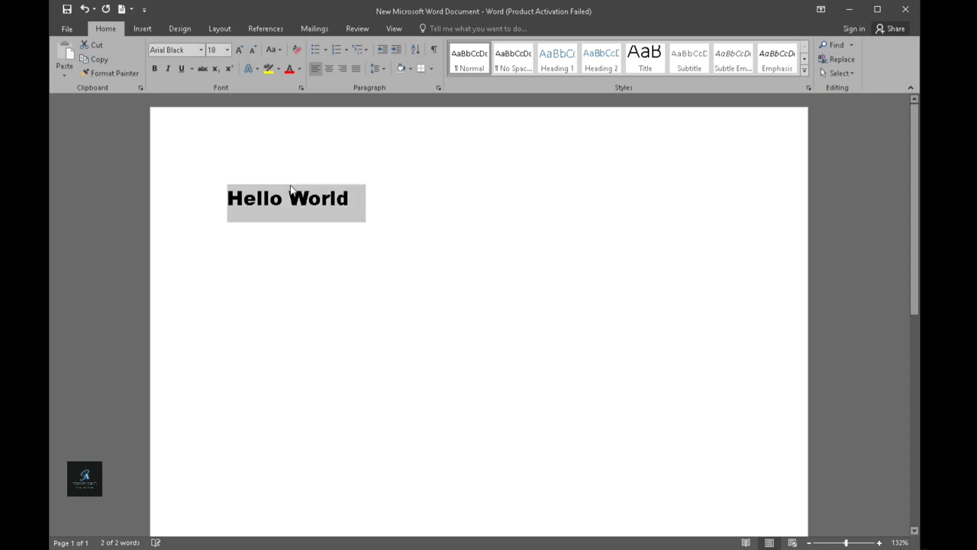
pyautogui.click(169, 72)
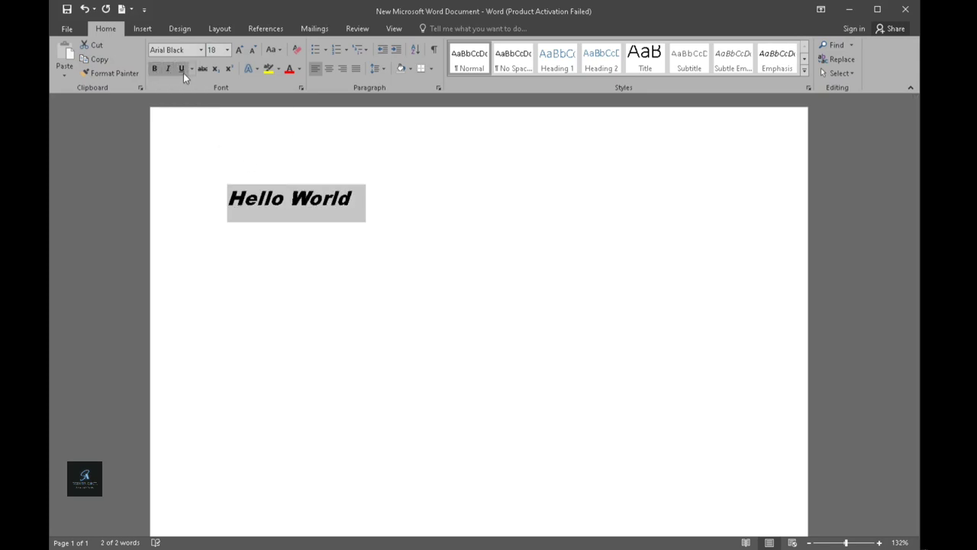
pyautogui.click(184, 72)
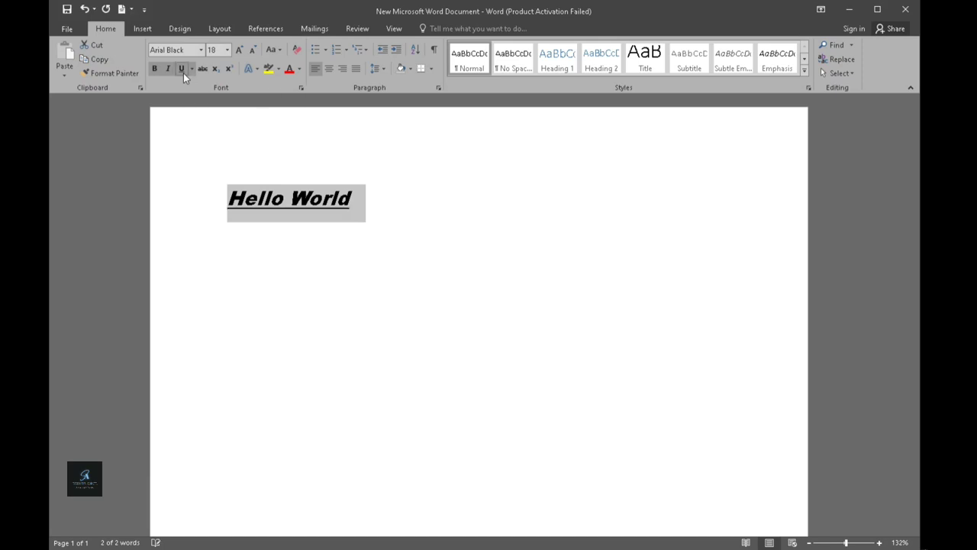
pyautogui.click(392, 210)
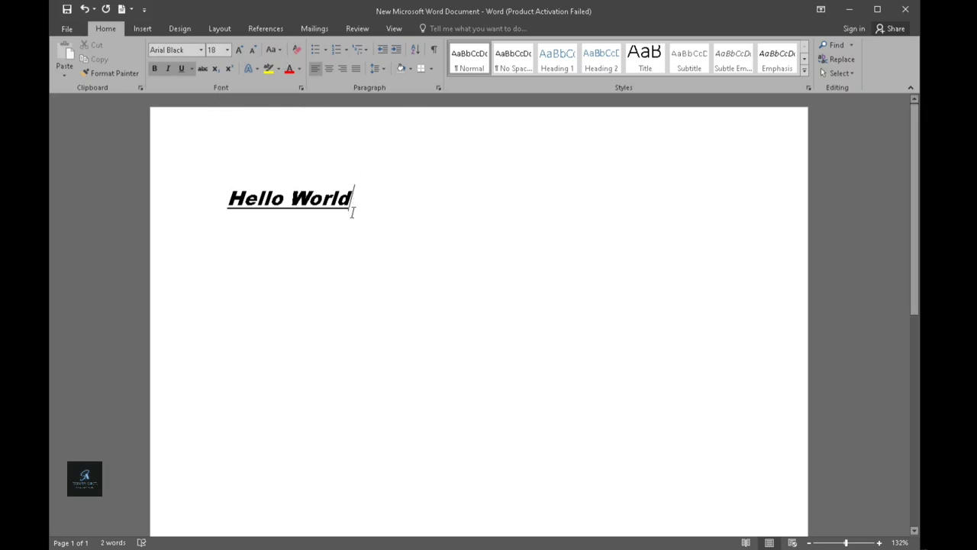
pyautogui.moveTo(354, 199); pyautogui.dragTo(236, 200)
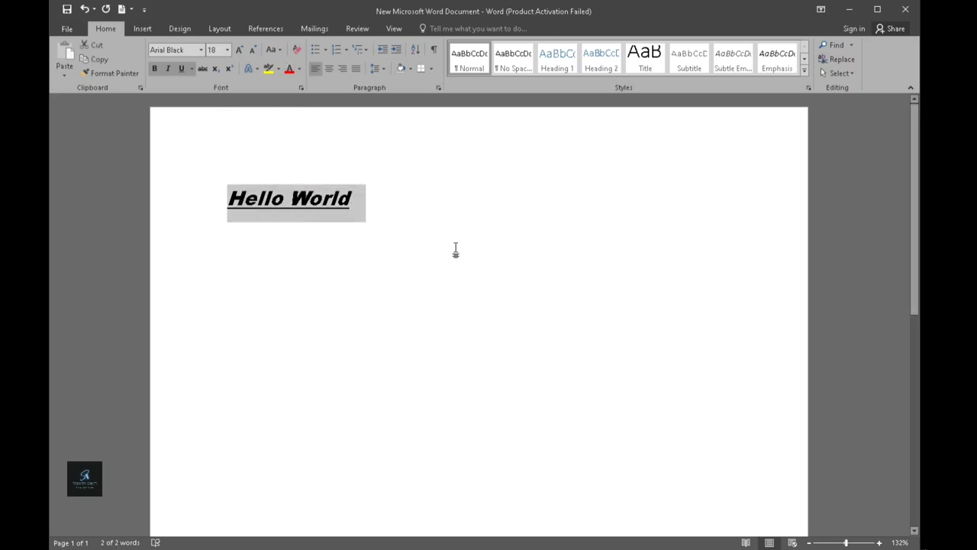
pyautogui.hotkey('ctrl', 'z')
pyautogui.hotkey('ctrl', 'z')
pyautogui.hotkey('ctrl', 'z')
pyautogui.hotkey('ctrl', 'z')
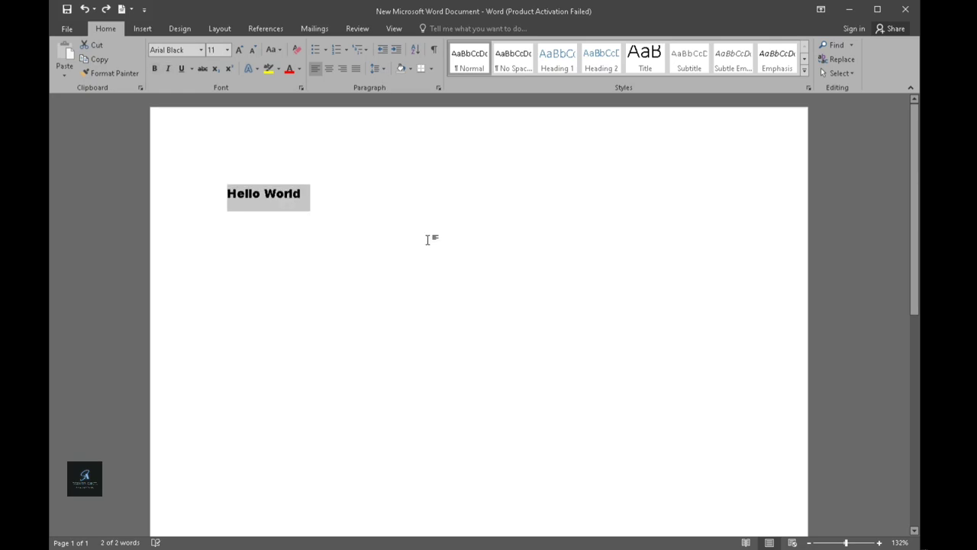
# Step: Apply the gold gradient text effect to Hello World
pyautogui.click(341, 213)
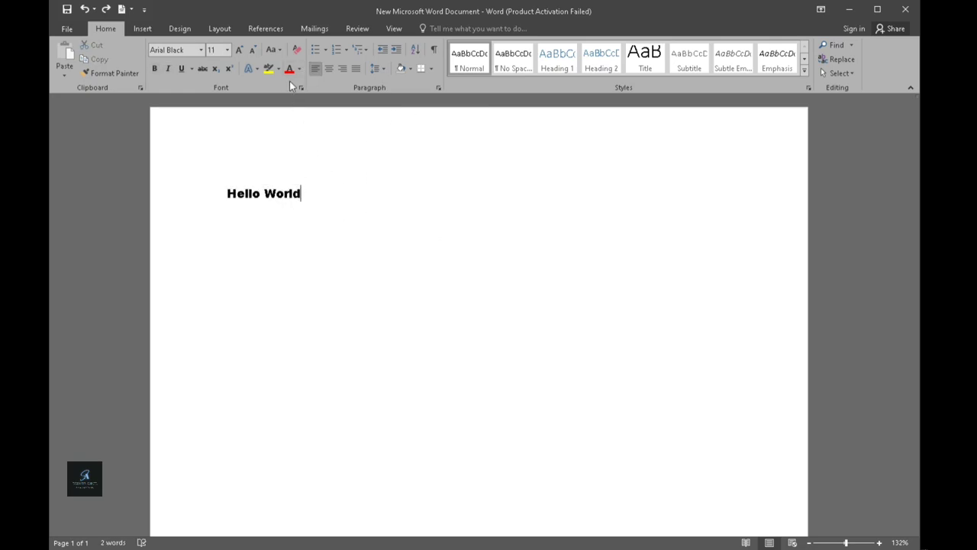
pyautogui.click(252, 73)
pyautogui.press('Escape')
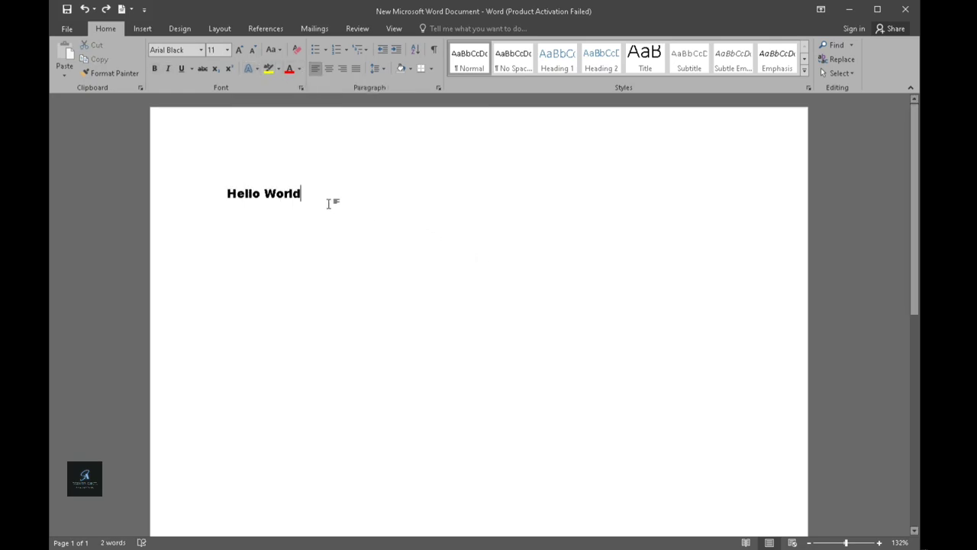
pyautogui.moveTo(302, 191); pyautogui.dragTo(227, 193)
pyautogui.click(252, 68)
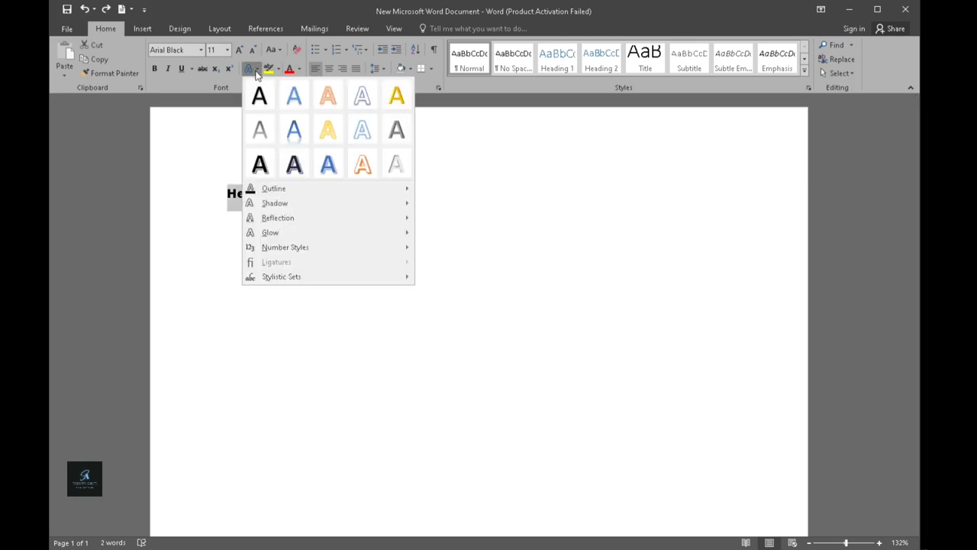
pyautogui.click(333, 133)
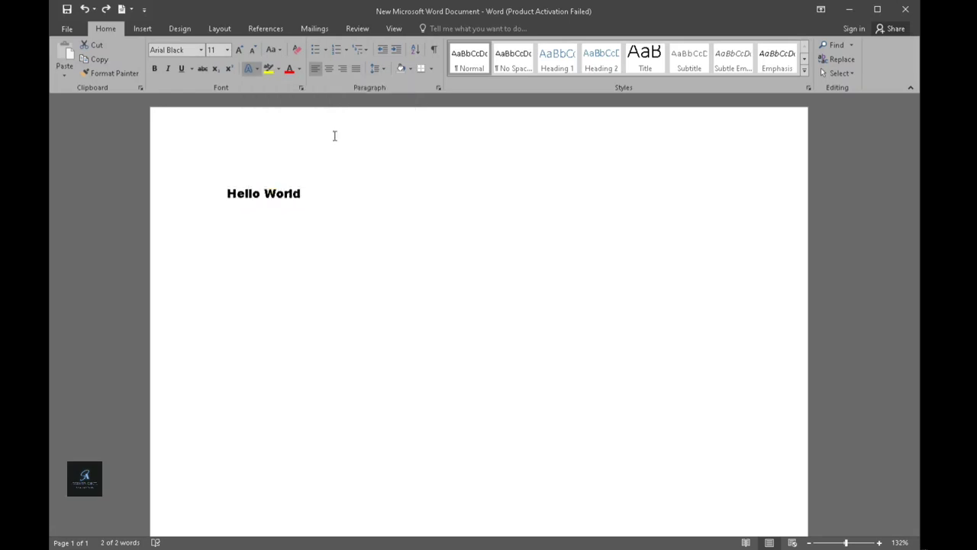
# Step: Replace the gold effect on Hello World with the outlined light blue text effect
pyautogui.click(345, 214)
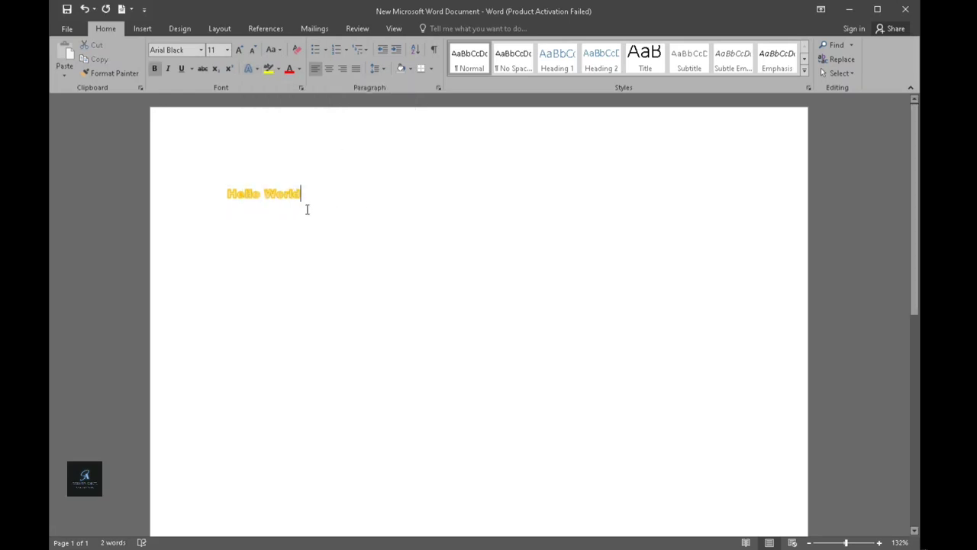
pyautogui.click(252, 68)
pyautogui.click(369, 120)
pyautogui.moveTo(304, 193); pyautogui.dragTo(228, 193)
pyautogui.click(249, 68)
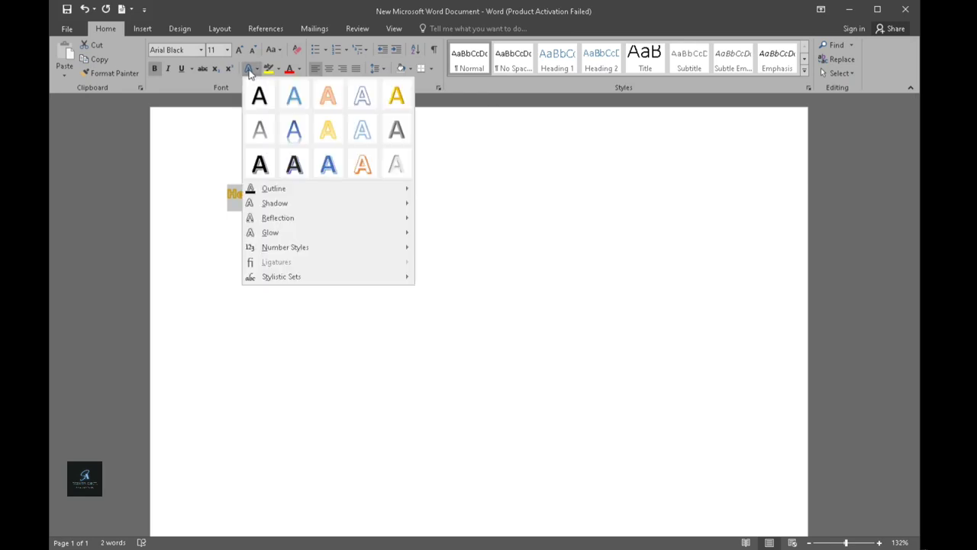
pyautogui.click(362, 130)
pyautogui.click(349, 207)
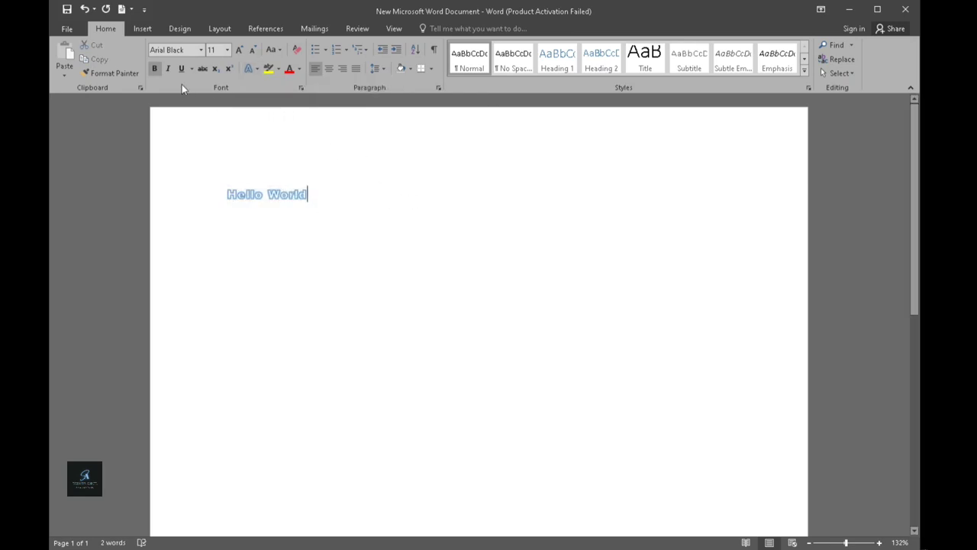
# Step: Highlight Hello World in dark green, then change the highlight to dark blue
pyautogui.click(278, 69)
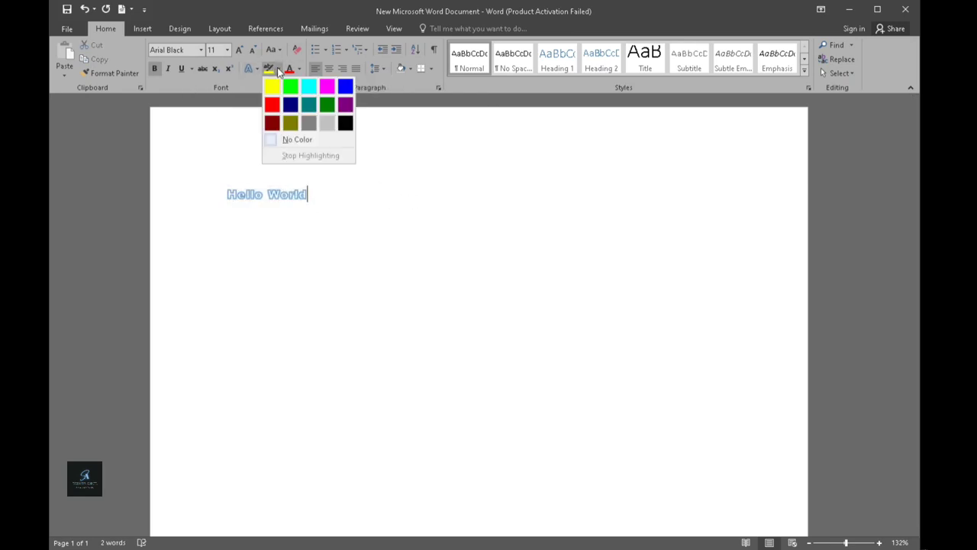
pyautogui.click(326, 105)
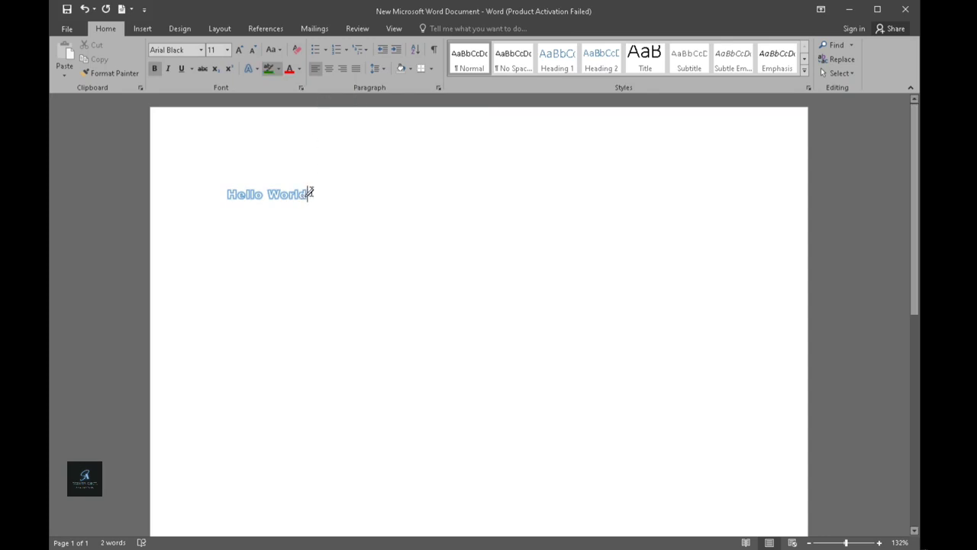
pyautogui.moveTo(308, 195); pyautogui.dragTo(228, 194)
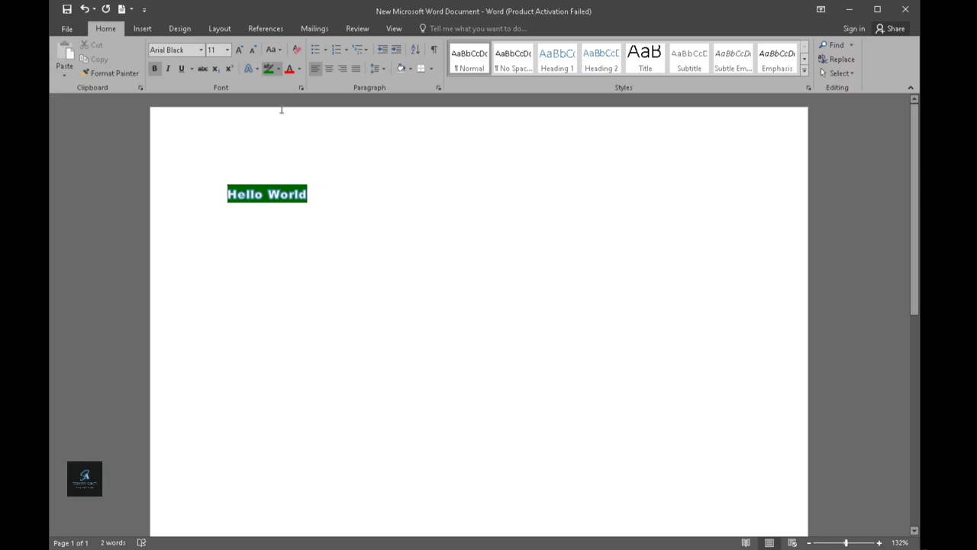
pyautogui.click(279, 69)
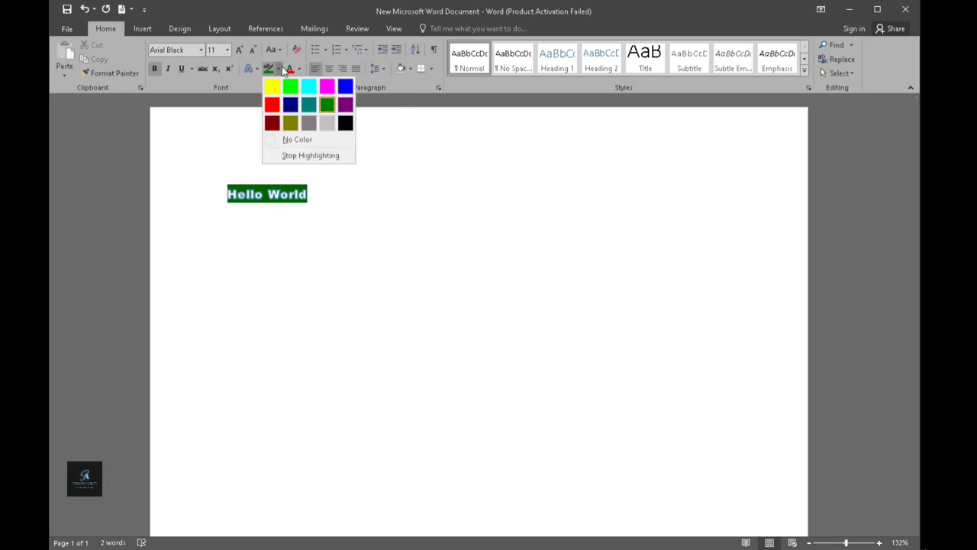
pyautogui.click(290, 103)
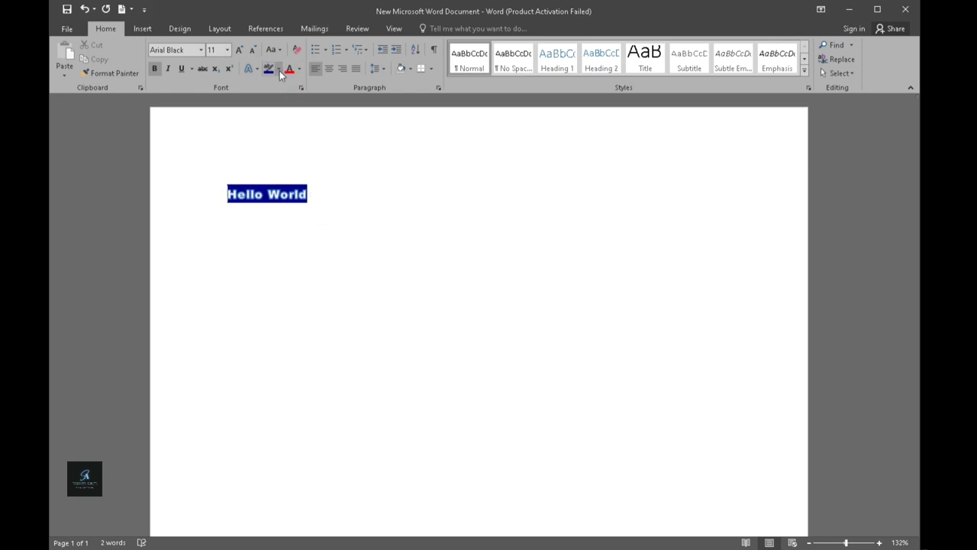
# Step: Colour the Hello World lettering light blue after trying grey
pyautogui.click(299, 69)
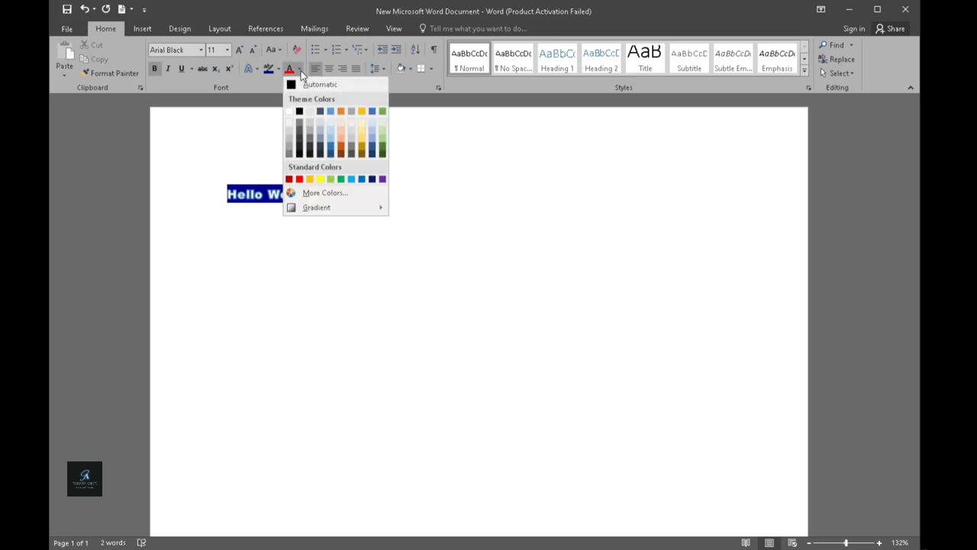
pyautogui.click(325, 135)
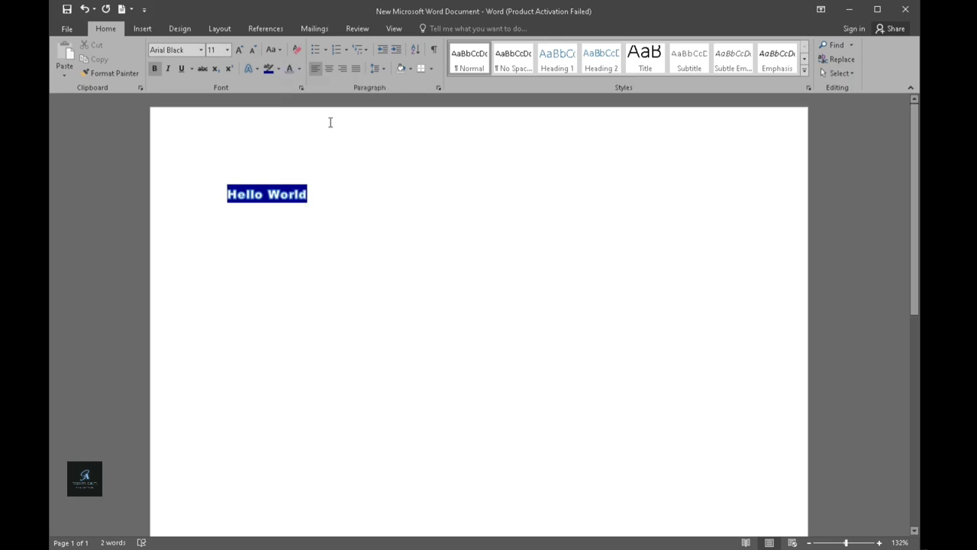
pyautogui.moveTo(309, 197); pyautogui.dragTo(227, 203)
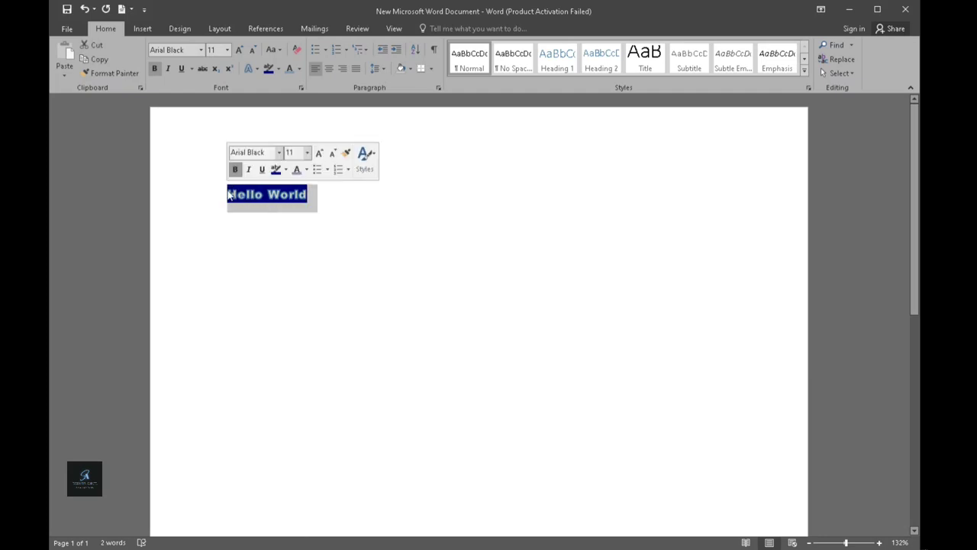
pyautogui.click(292, 68)
pyautogui.click(299, 69)
pyautogui.click(371, 145)
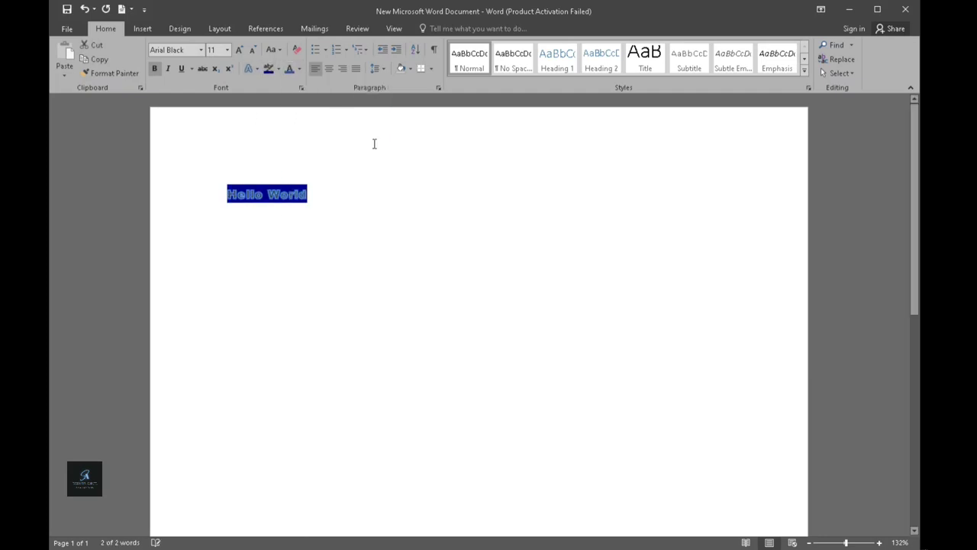
pyautogui.click(340, 189)
# Step: Set the heading font size to 11 and start a new line below it
pyautogui.click(251, 51)
pyautogui.click(251, 51)
pyautogui.click(251, 51)
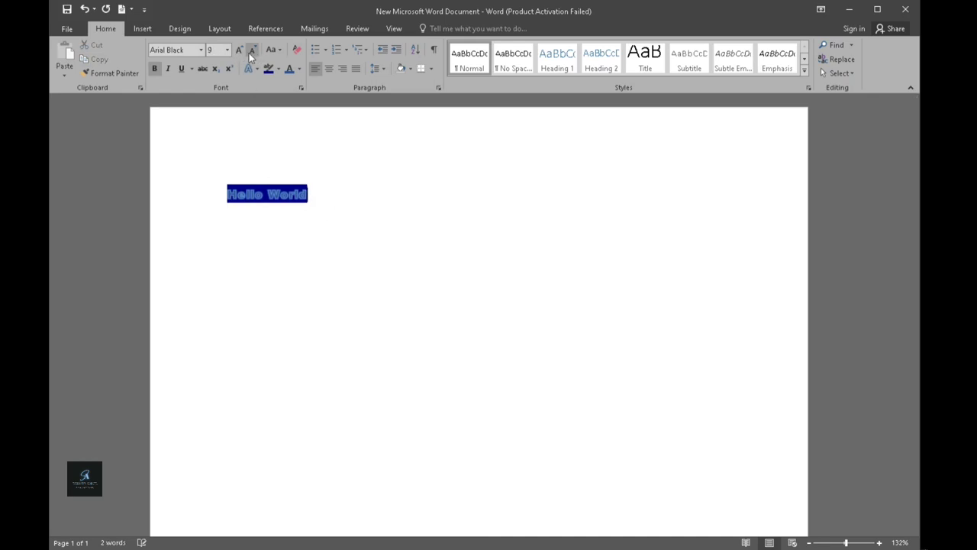
pyautogui.click(239, 51)
pyautogui.click(238, 50)
pyautogui.click(238, 50)
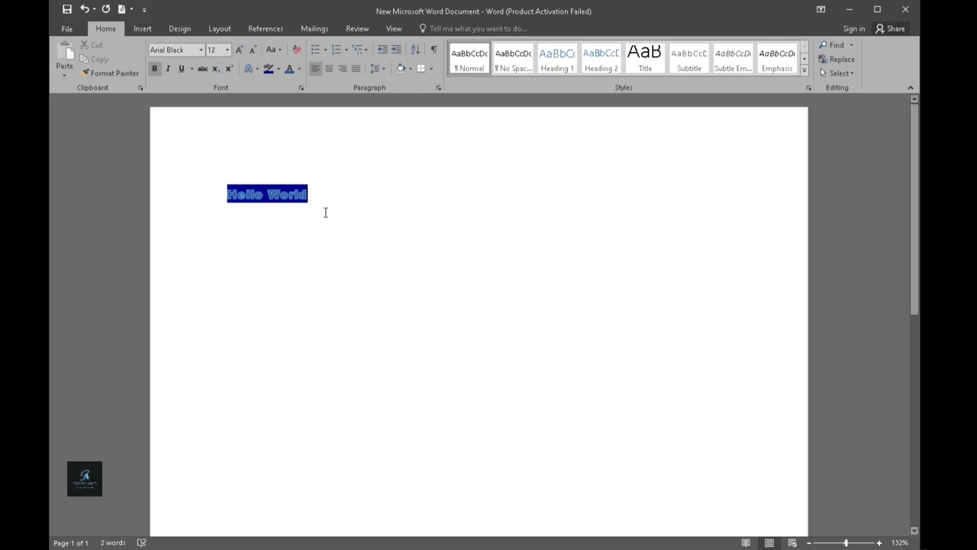
pyautogui.hotkey('ctrl', '[')
pyautogui.press('Return')
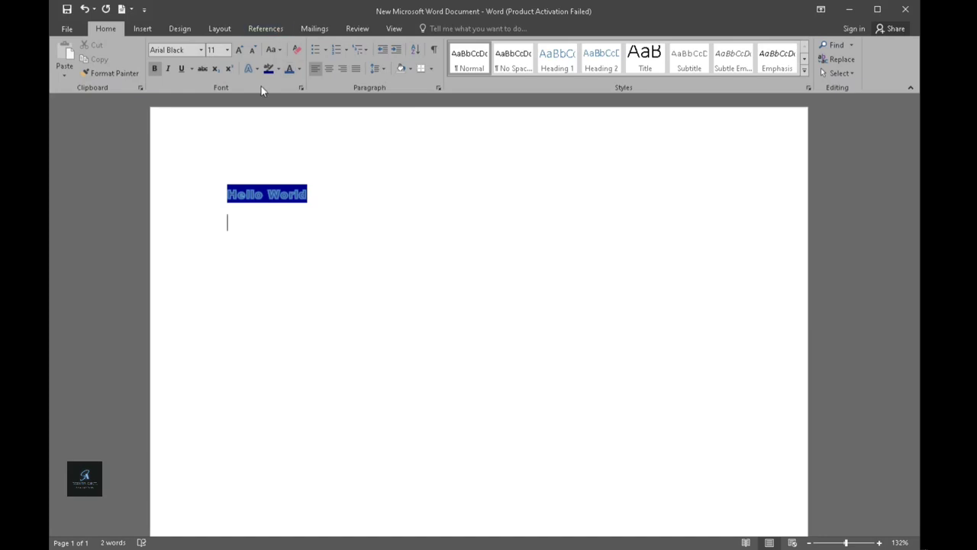
# Step: Type 'Tutorial video' in non-bold Normal style on the new line, then select both lines
pyautogui.click(154, 68)
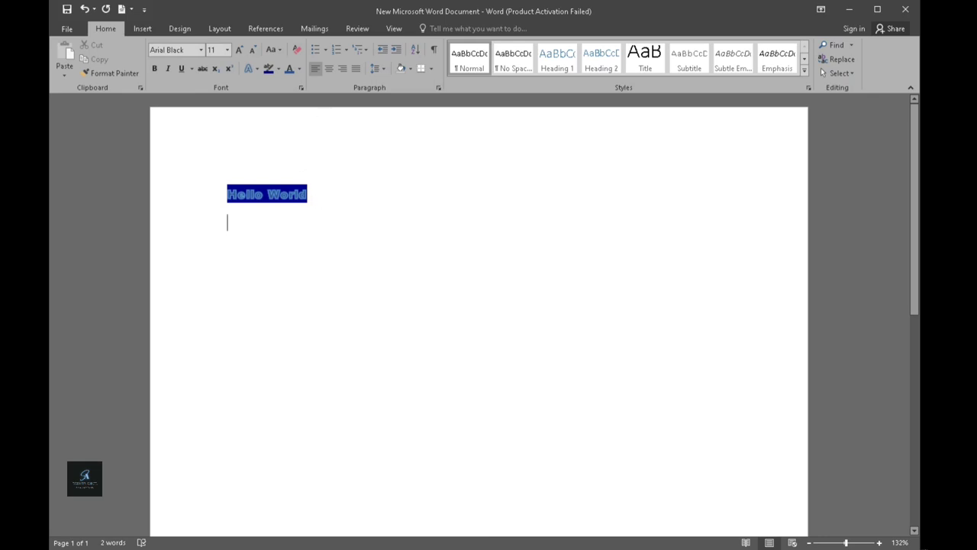
pyautogui.write('dsfhfj')
pyautogui.press('BackSpace')
pyautogui.press('BackSpace')
pyautogui.press('BackSpace')
pyautogui.press('BackSpace')
pyautogui.press('BackSpace')
pyautogui.press('BackSpace')
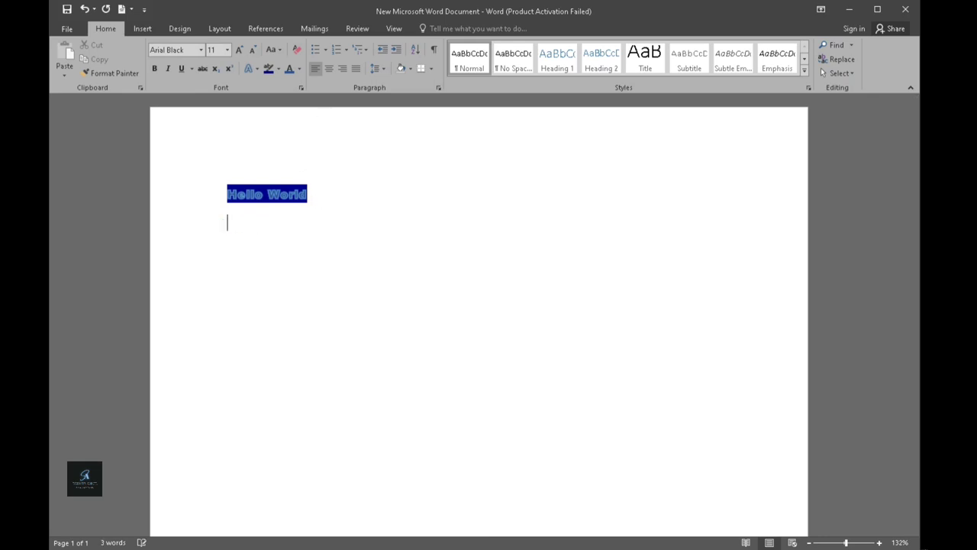
pyautogui.click(469, 57)
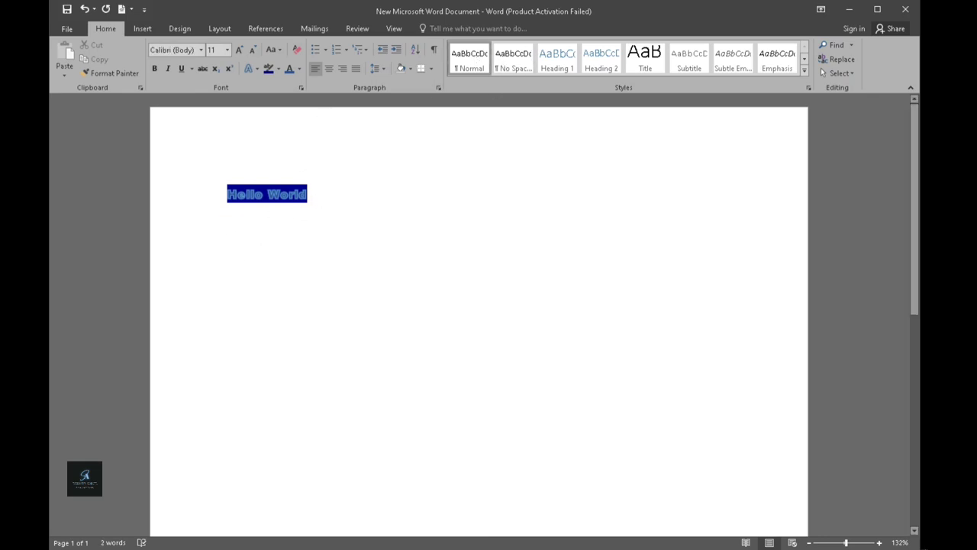
pyautogui.write('dsfd')
pyautogui.press('BackSpace')
pyautogui.press('BackSpace')
pyautogui.press('BackSpace')
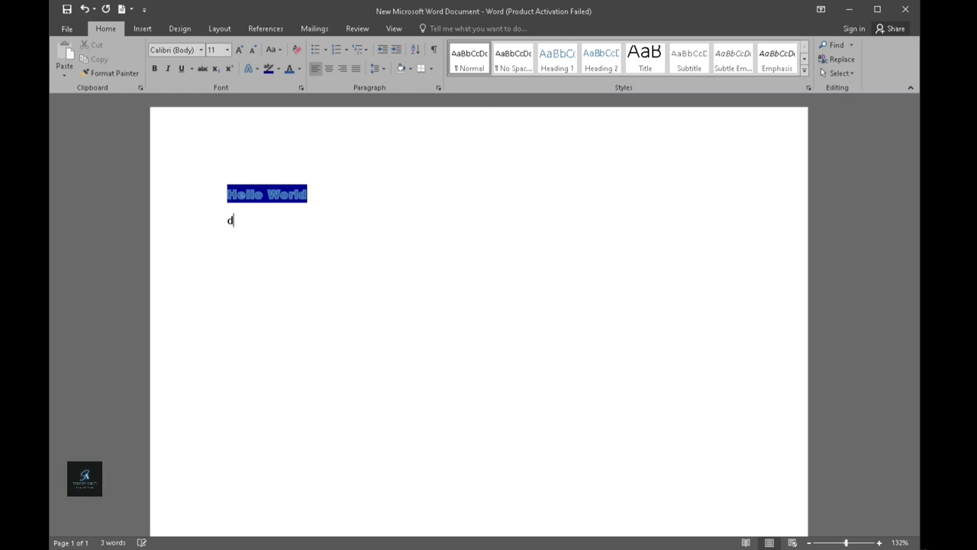
pyautogui.write('Tutorial video')
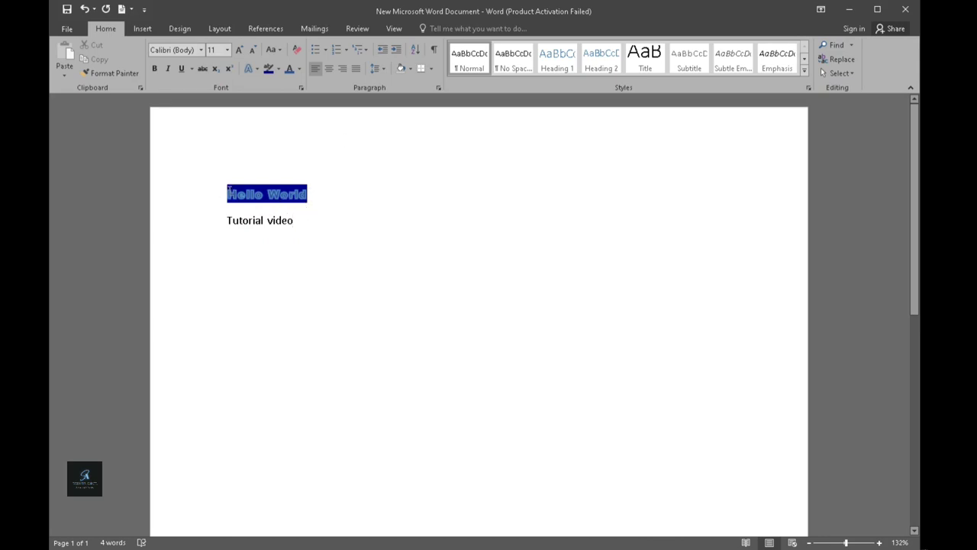
pyautogui.moveTo(229, 195); pyautogui.dragTo(294, 221)
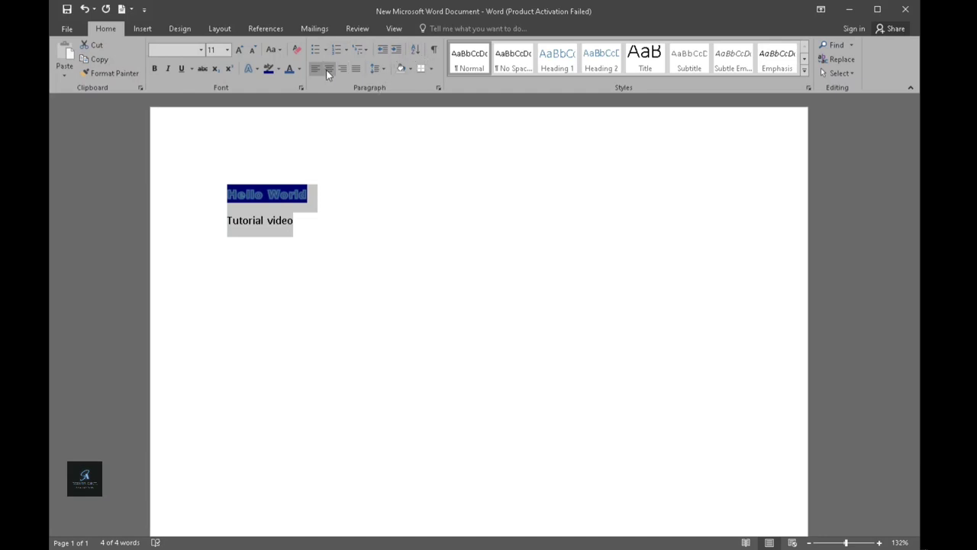
# Step: Set 1.15 line spacing, then try centre and right alignment before returning to left
pyautogui.click(379, 68)
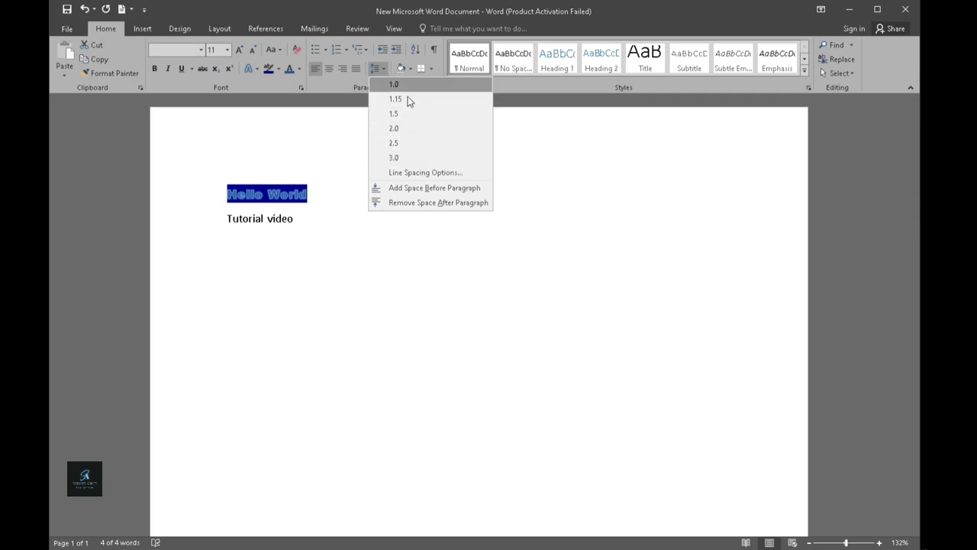
pyautogui.click(405, 103)
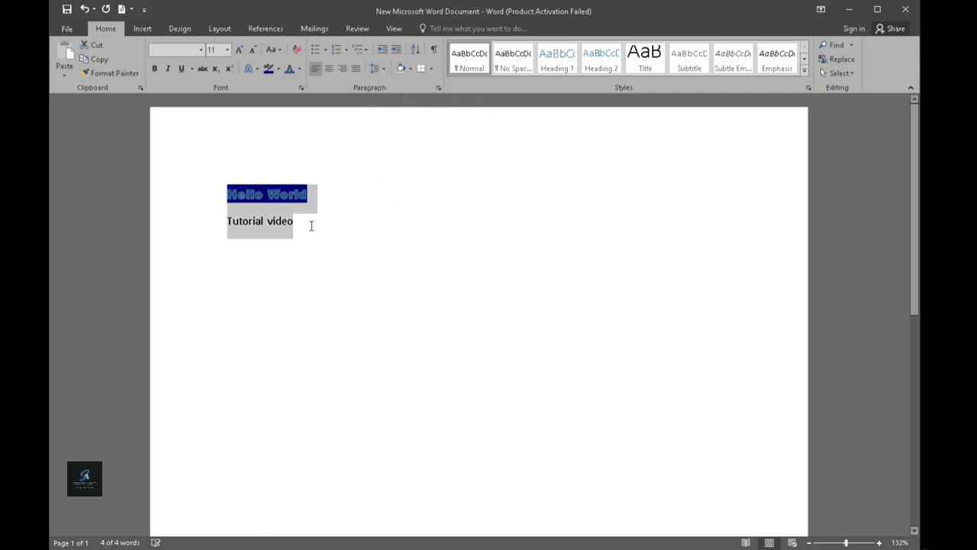
pyautogui.click(310, 225)
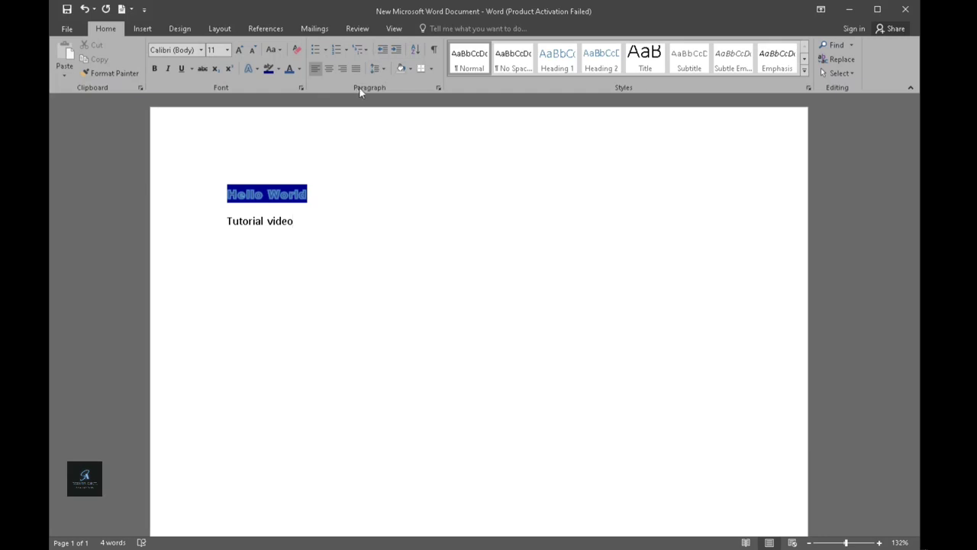
pyautogui.click(329, 68)
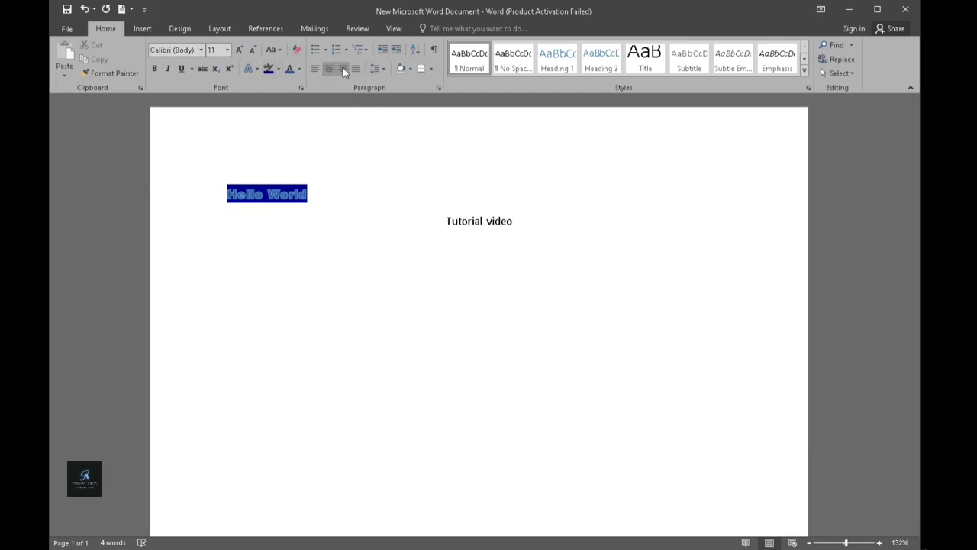
pyautogui.click(342, 68)
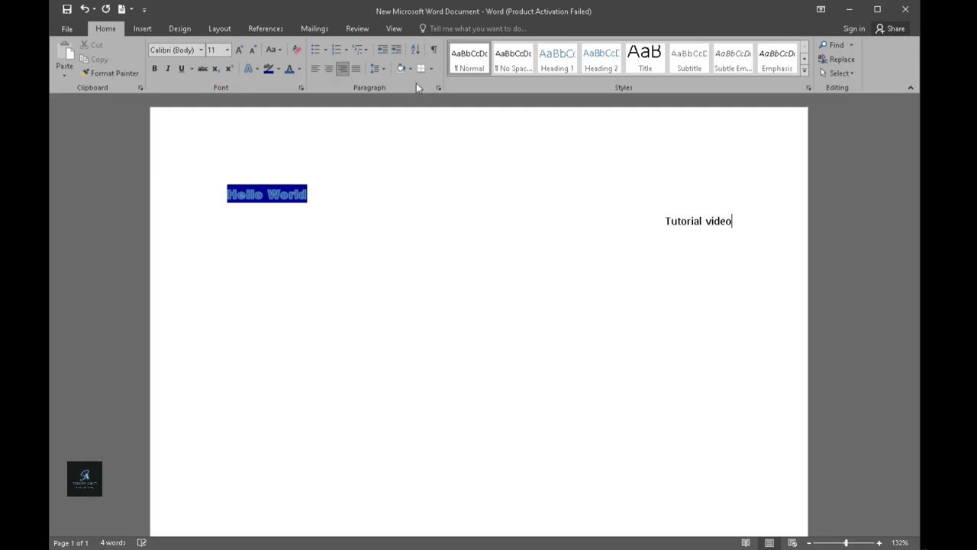
pyautogui.click(316, 68)
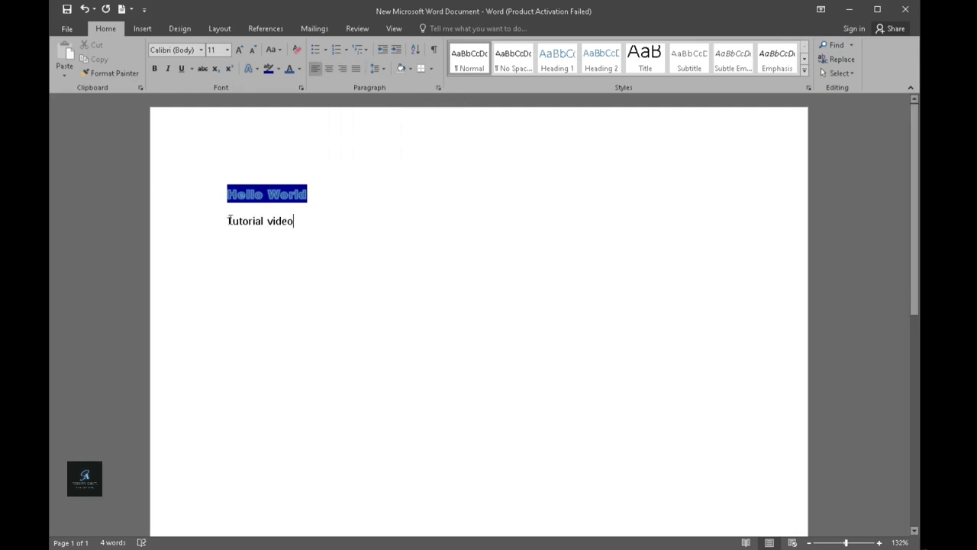
# Step: Give the Tutorial video line a checkmark bullet as a trial
pyautogui.press('Home')
pyautogui.moveTo(296, 222); pyautogui.dragTo(237, 225)
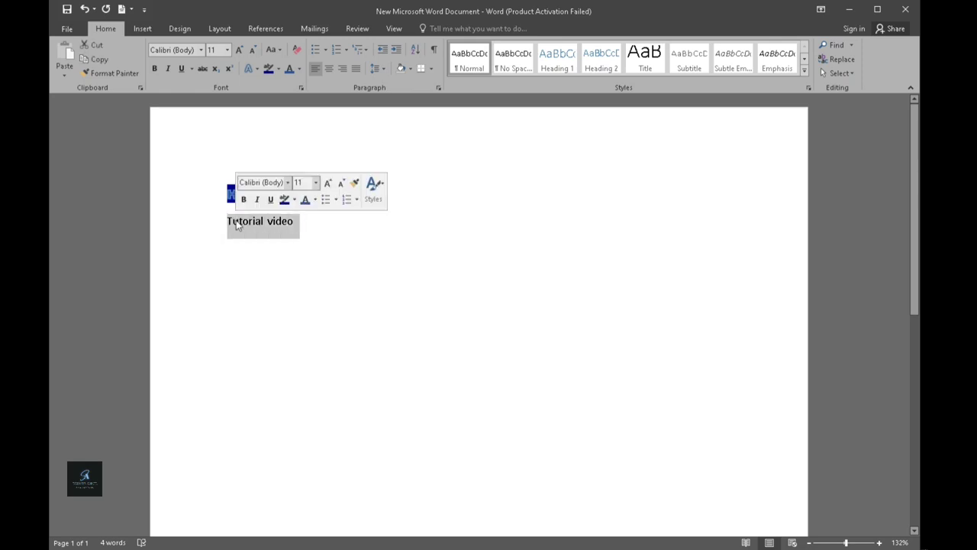
pyautogui.click(326, 50)
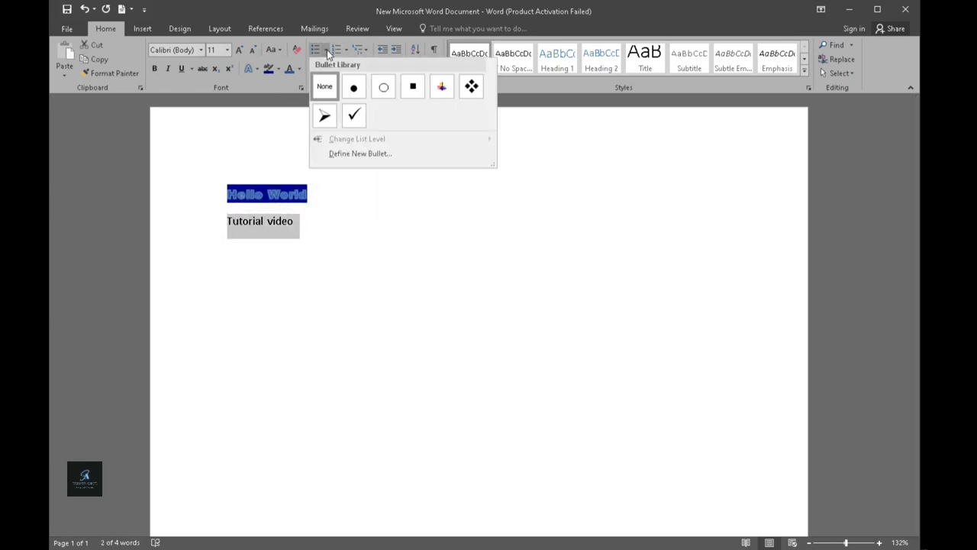
pyautogui.click(352, 115)
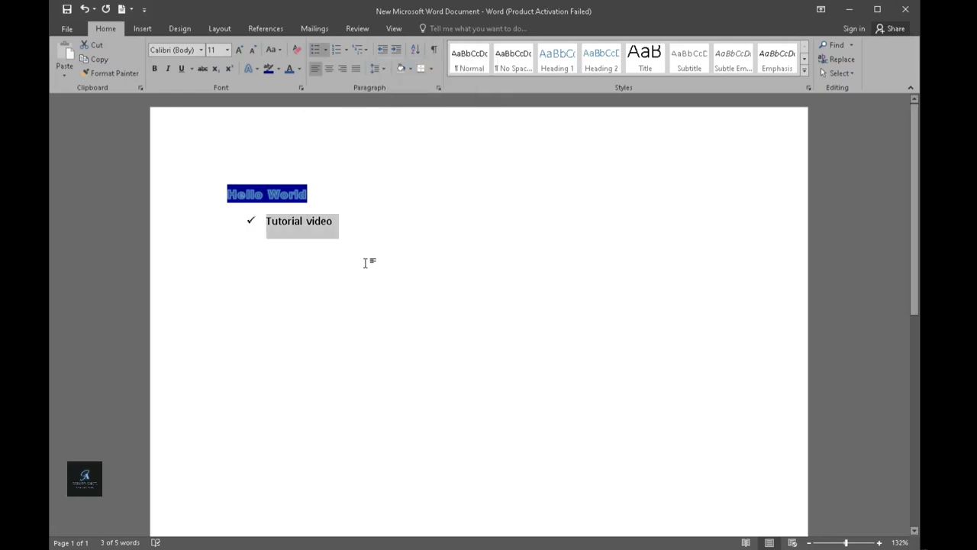
pyautogui.click(341, 213)
# Step: Switch Tutorial video to A., B., C. lettered numbering and add an empty item B
pyautogui.moveTo(334, 220); pyautogui.dragTo(249, 221)
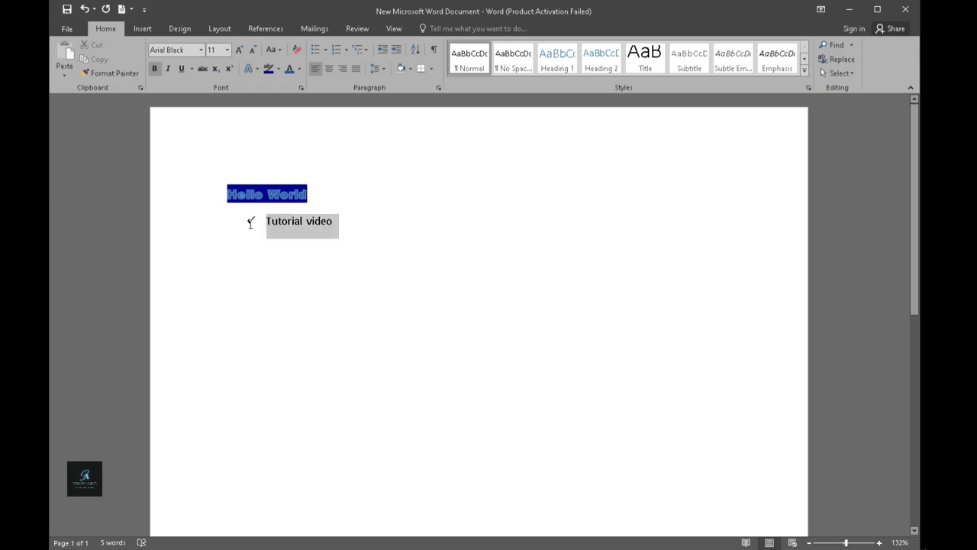
pyautogui.click(347, 50)
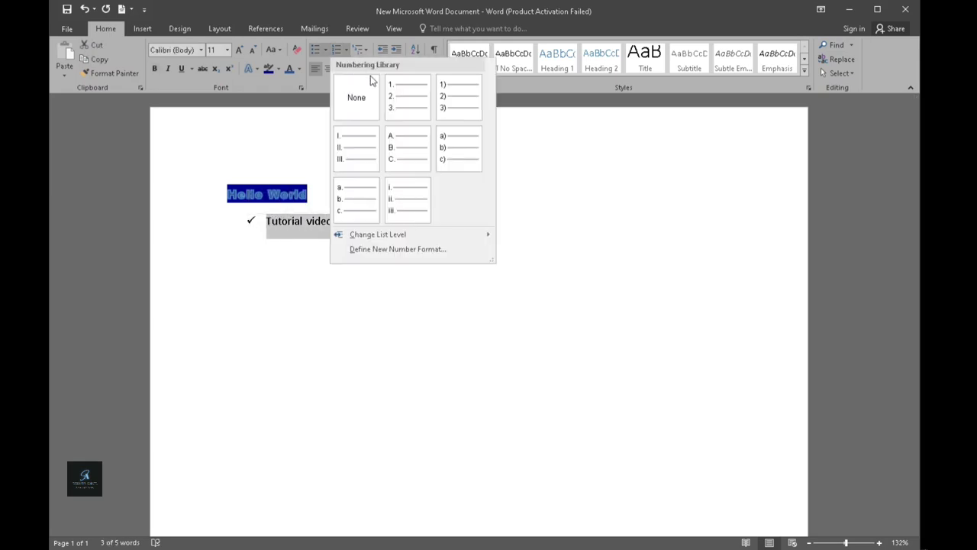
pyautogui.click(410, 143)
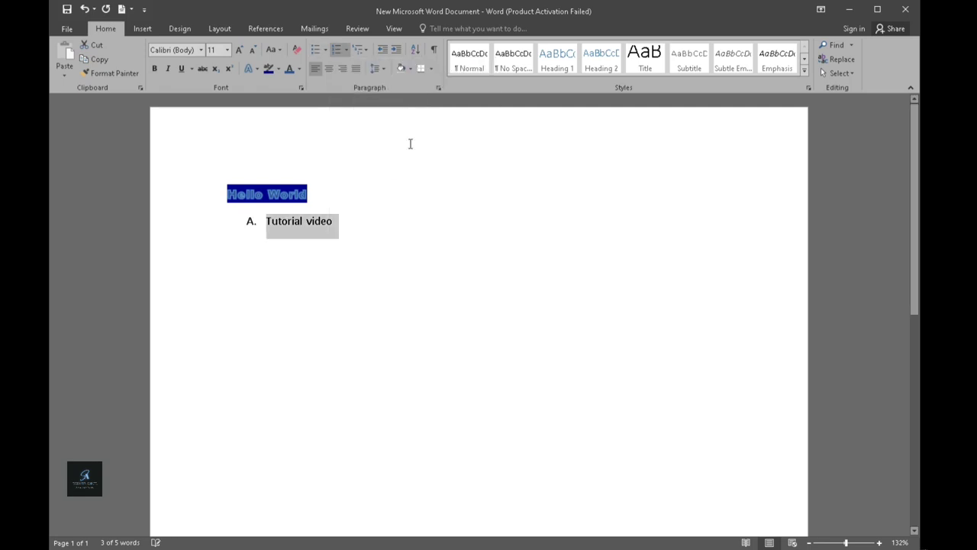
pyautogui.click(356, 221)
pyautogui.press('Return')
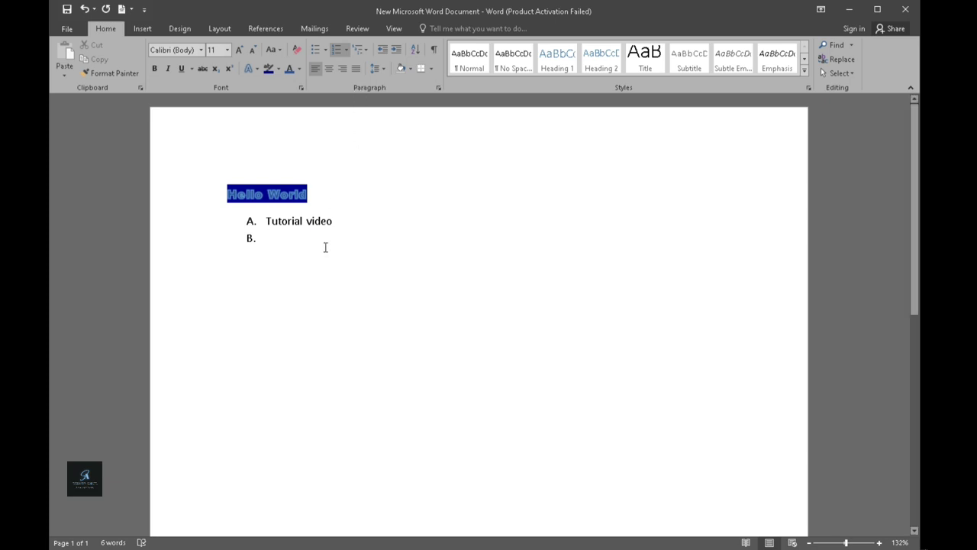
# Step: Type 'fbgdfgbdf' as item B and shade both list items light grey
pyautogui.write('fbgdfgbdf')
pyautogui.moveTo(323, 238); pyautogui.dragTo(263, 221)
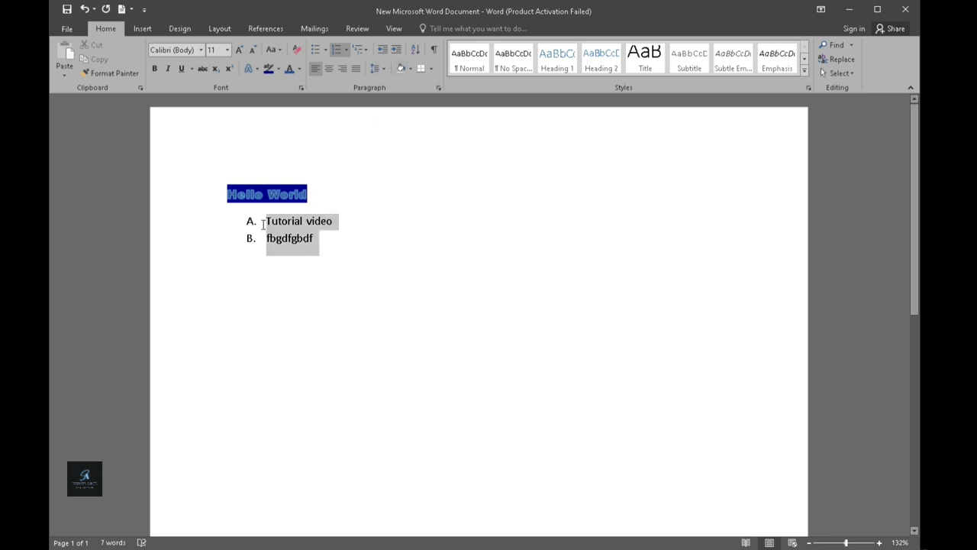
pyautogui.click(410, 73)
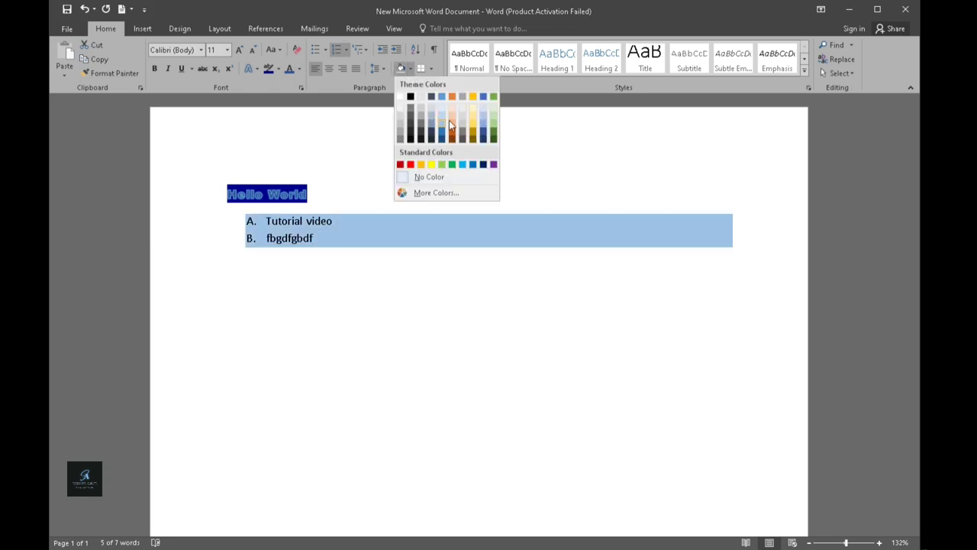
pyautogui.click(402, 129)
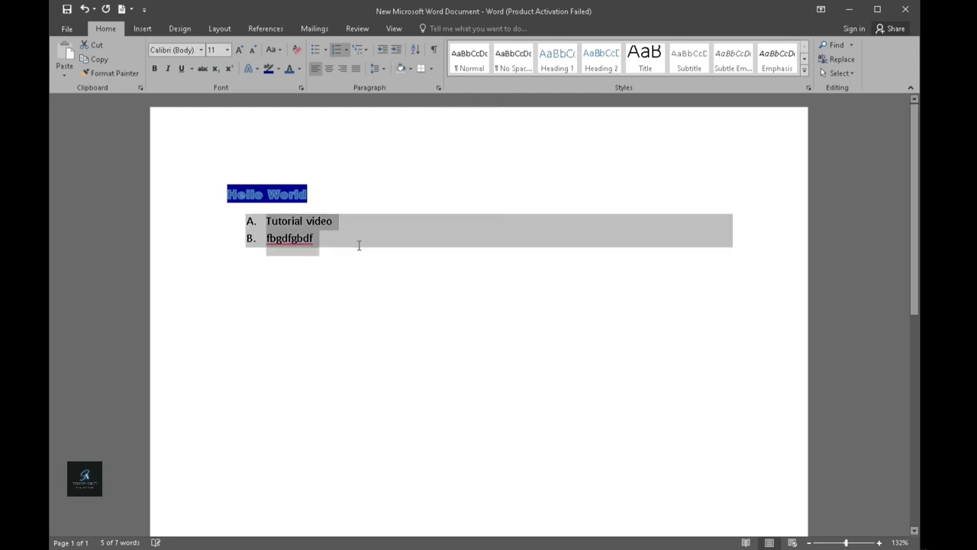
pyautogui.click(441, 272)
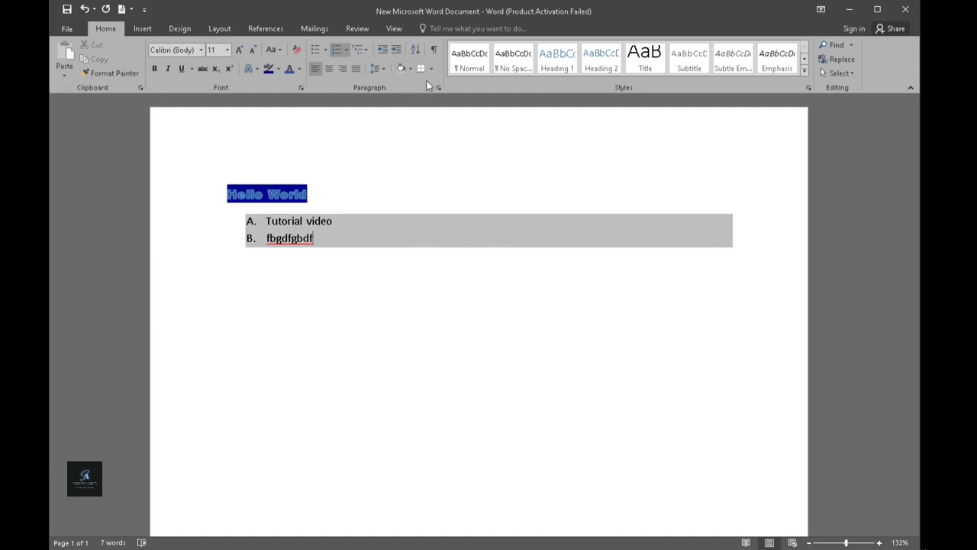
# Step: Select both lettered-list lines and bring up the border options
pyautogui.moveTo(318, 239); pyautogui.dragTo(264, 239)
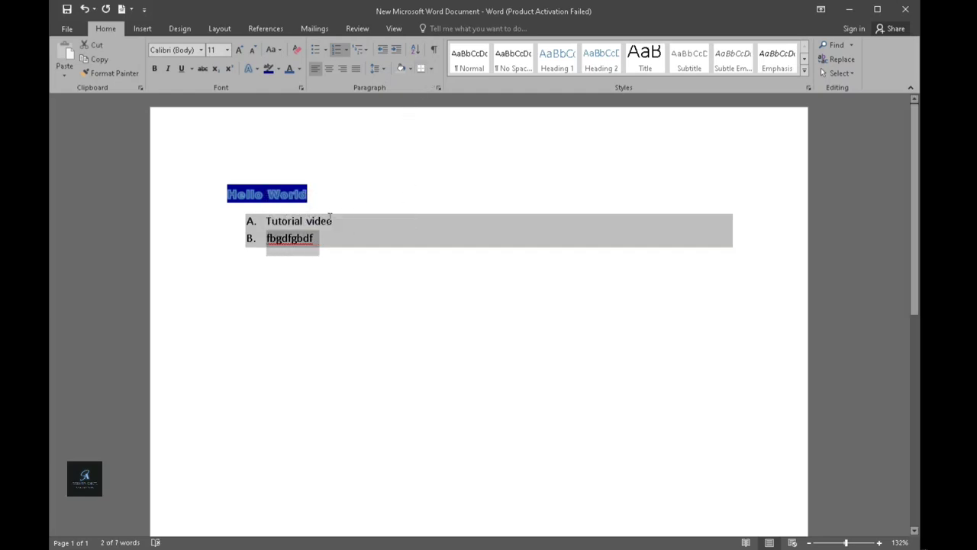
pyautogui.moveTo(323, 237); pyautogui.dragTo(240, 220)
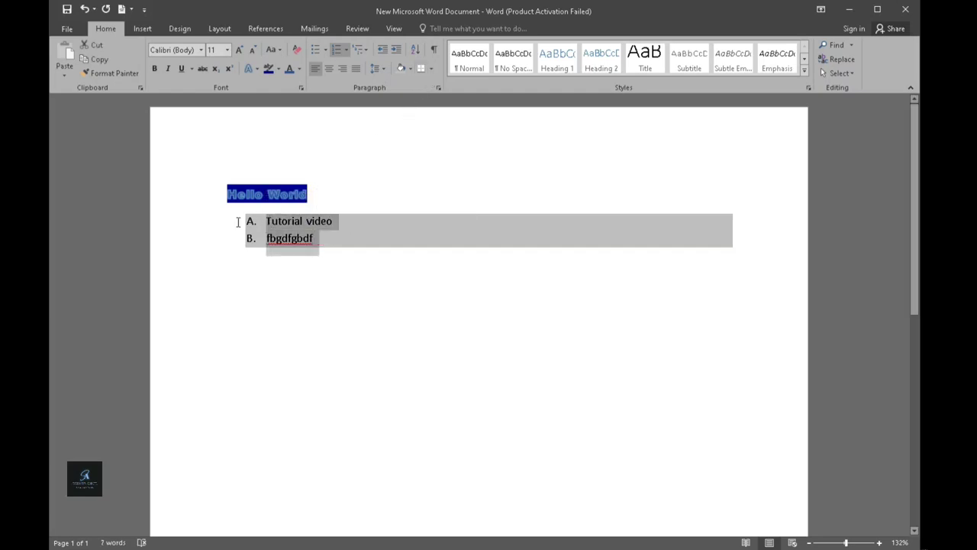
pyautogui.click(431, 69)
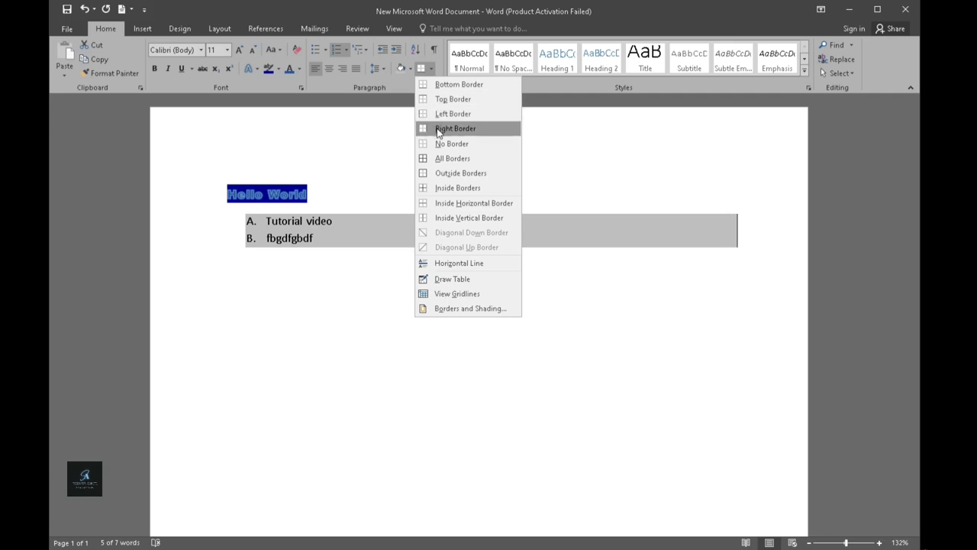
# Step: Apply All Borders to both list lines, dismissing the Sort dialog opened along the way
pyautogui.click(441, 158)
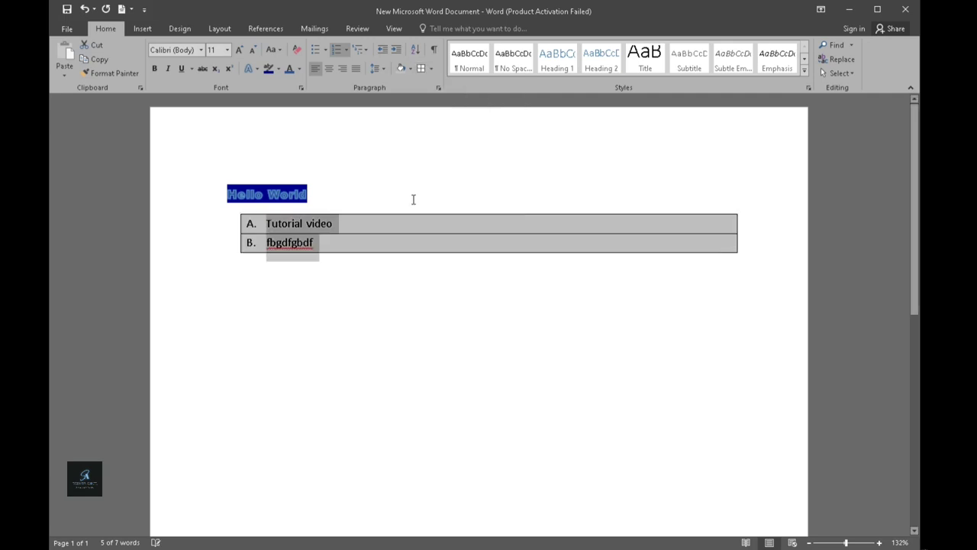
pyautogui.click(395, 286)
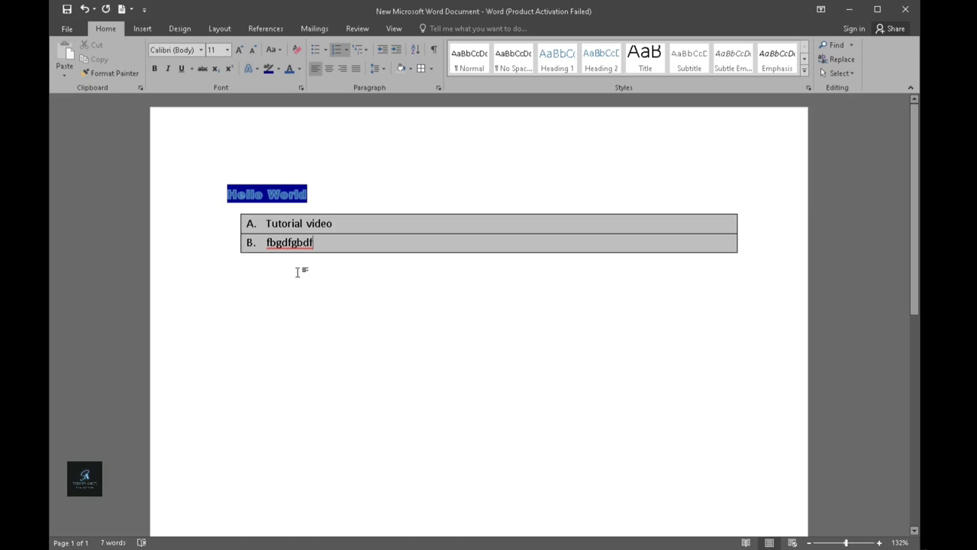
pyautogui.click(416, 51)
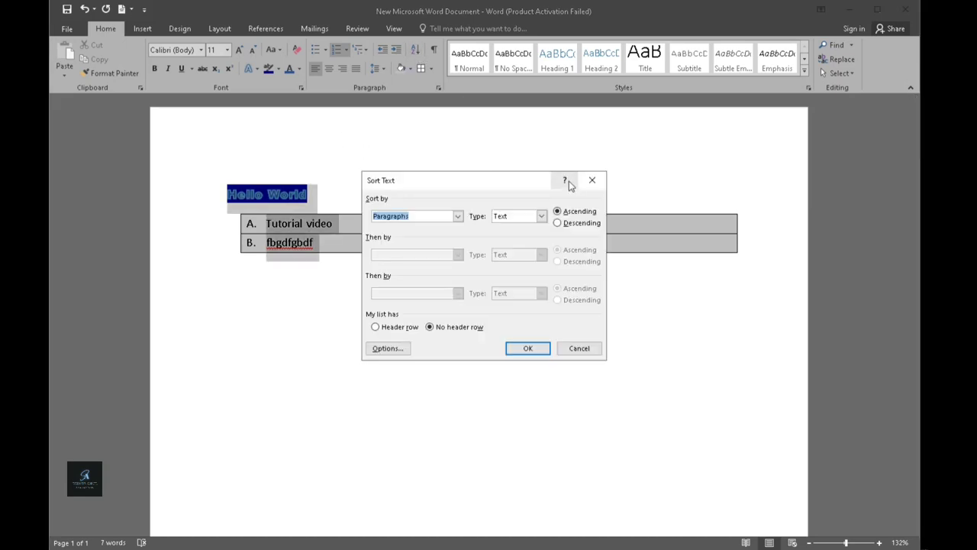
pyautogui.click(589, 181)
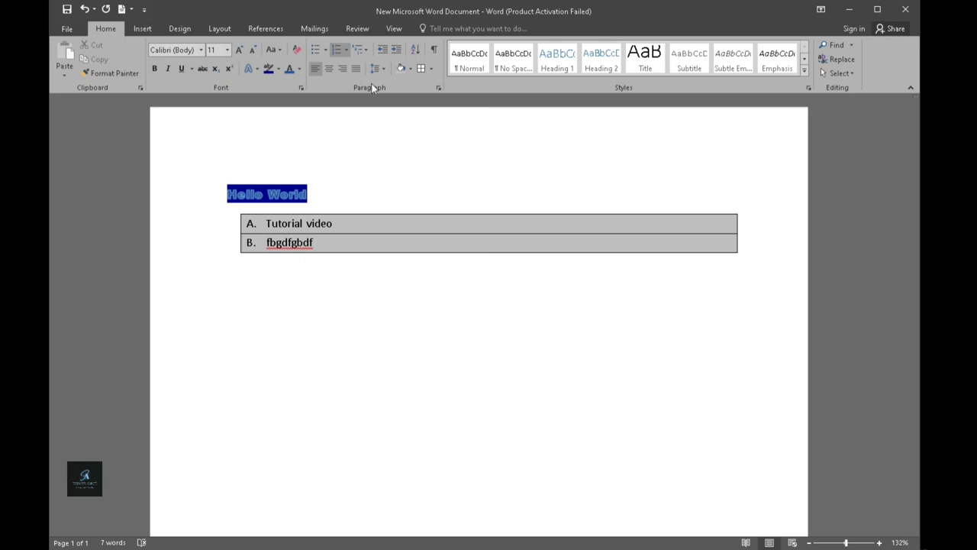
pyautogui.hotkey('ctrl', 'u')
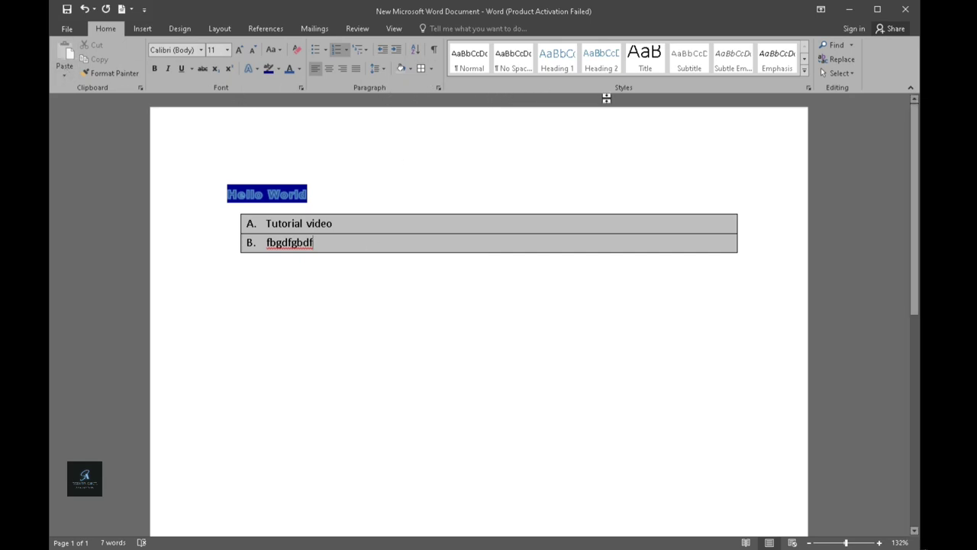
# Step: Try Normal and Title styles, then restyle Hello World as Heading 1
pyautogui.click(479, 61)
pyautogui.hotkey('ctrl', 'z')
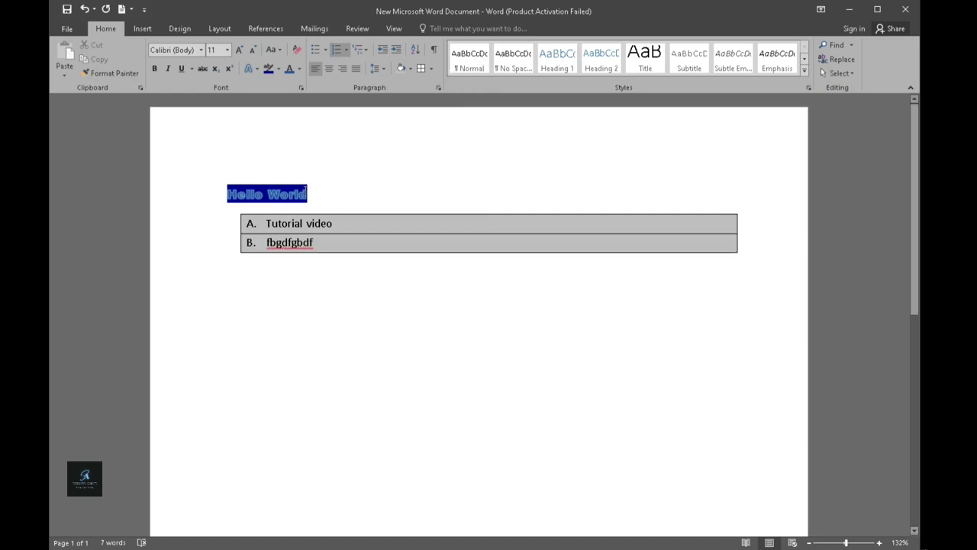
pyautogui.click(473, 67)
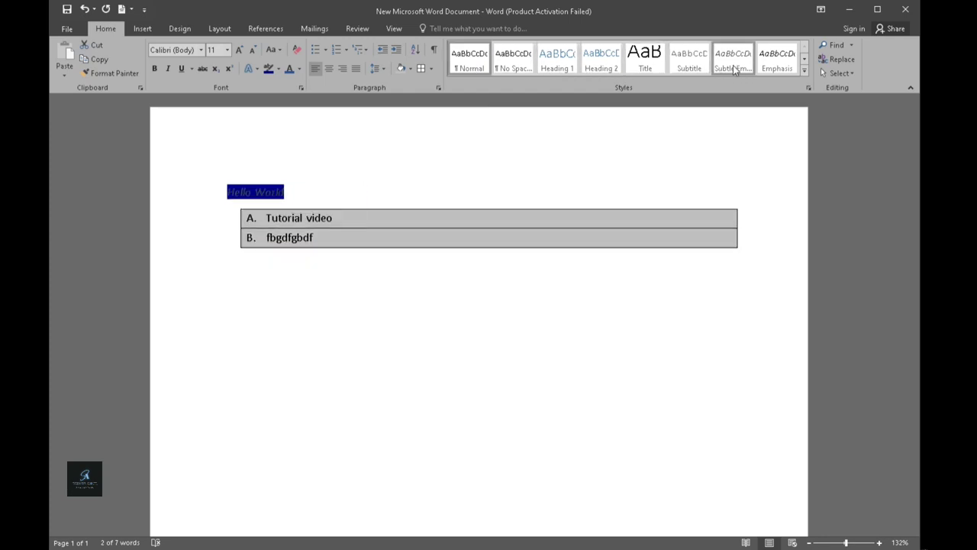
pyautogui.click(645, 60)
pyautogui.click(557, 59)
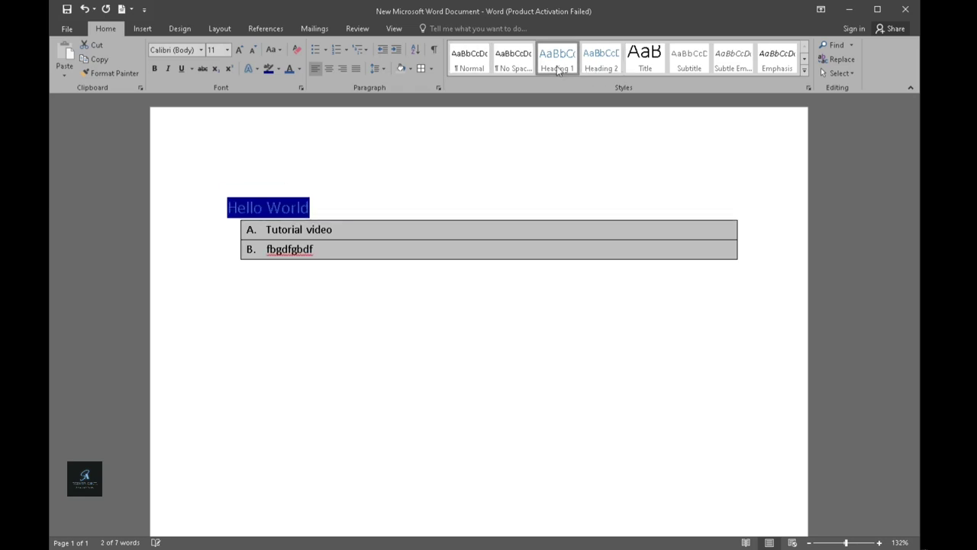
pyautogui.click(453, 313)
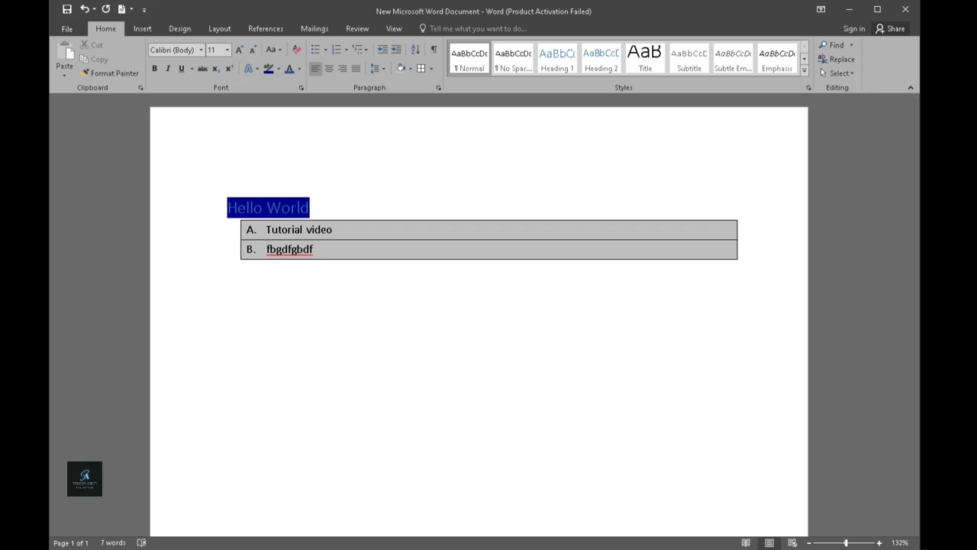
# Step: Type 'Hello World' and 'Hello Bangladesh' on two lines below the lettered list
pyautogui.write('H')
pyautogui.write('ello ')
pyautogui.write('Woi')
pyautogui.write('Hello b')
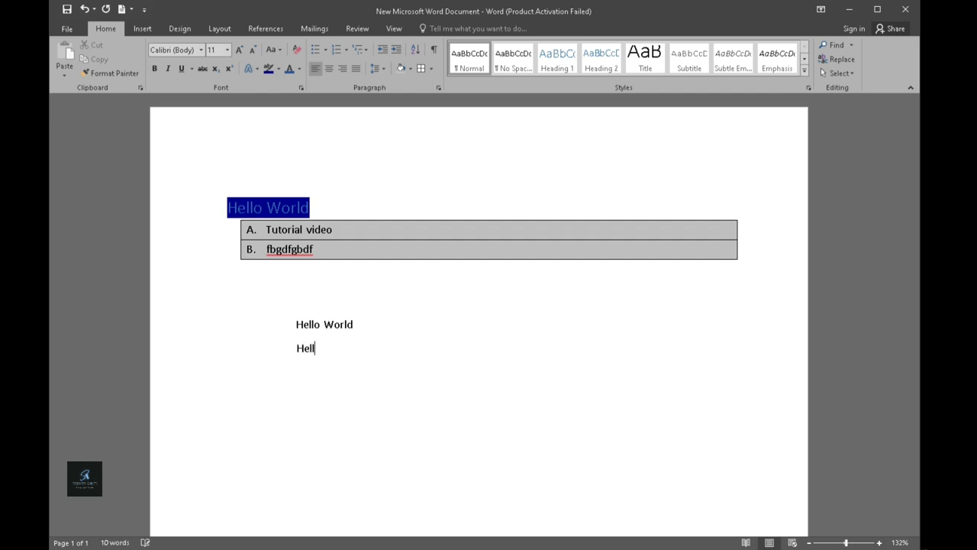
pyautogui.write('angla')
pyautogui.press('BackSpace')
pyautogui.press('BackSpace')
pyautogui.press('BackSpace')
pyautogui.press('BackSpace')
pyautogui.press('BackSpace')
pyautogui.press('BackSpace')
pyautogui.write('Bangladesh')
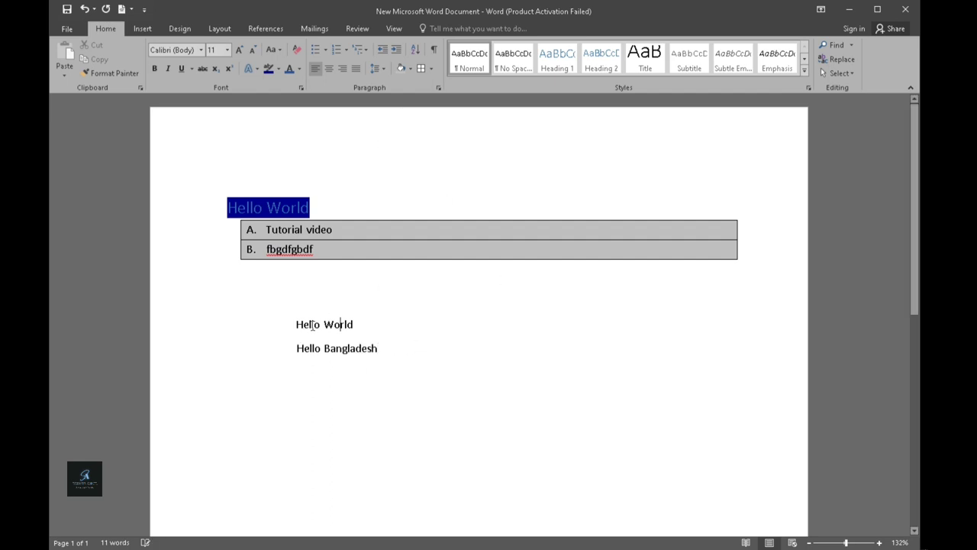
pyautogui.moveTo(296, 323); pyautogui.dragTo(384, 349)
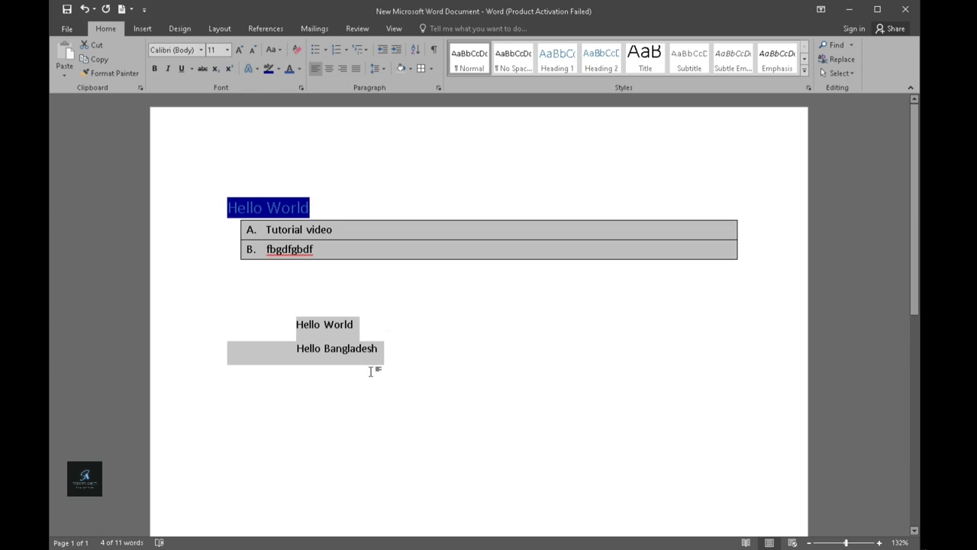
pyautogui.moveTo(407, 351); pyautogui.dragTo(228, 181)
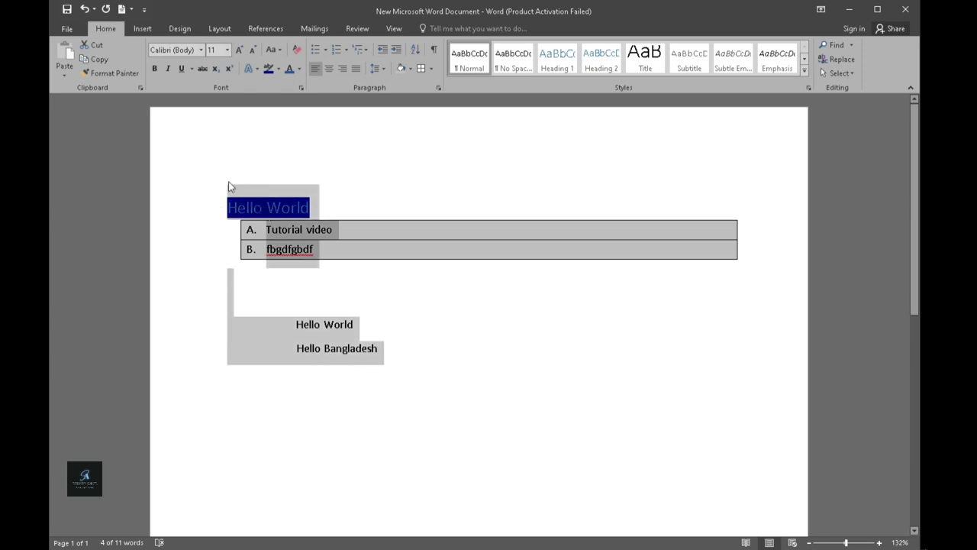
pyautogui.click(495, 375)
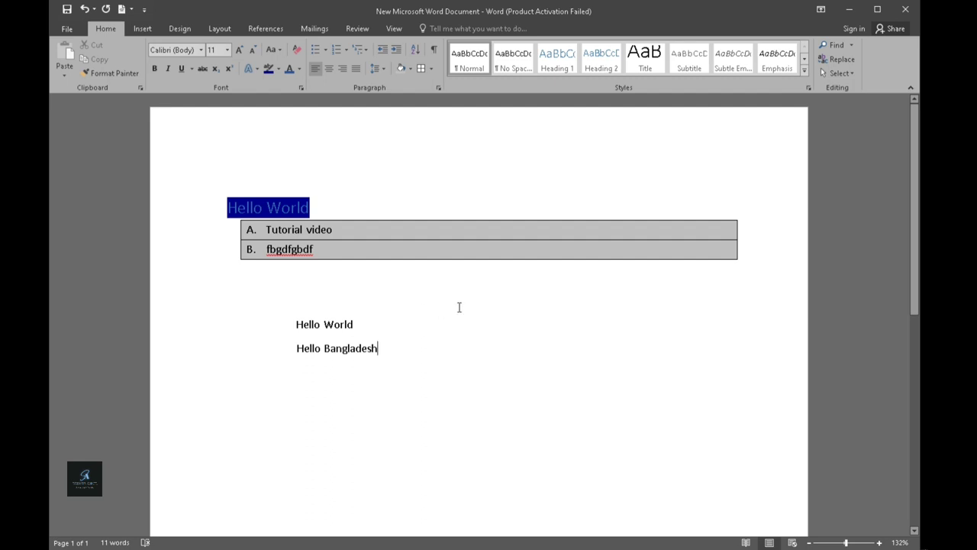
pyautogui.click(853, 46)
pyautogui.click(841, 60)
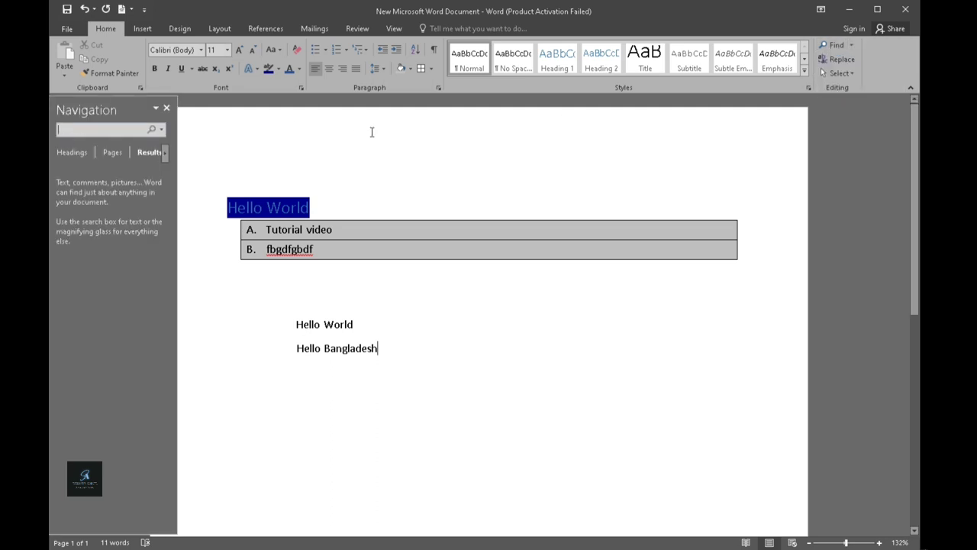
pyautogui.write('Tuto')
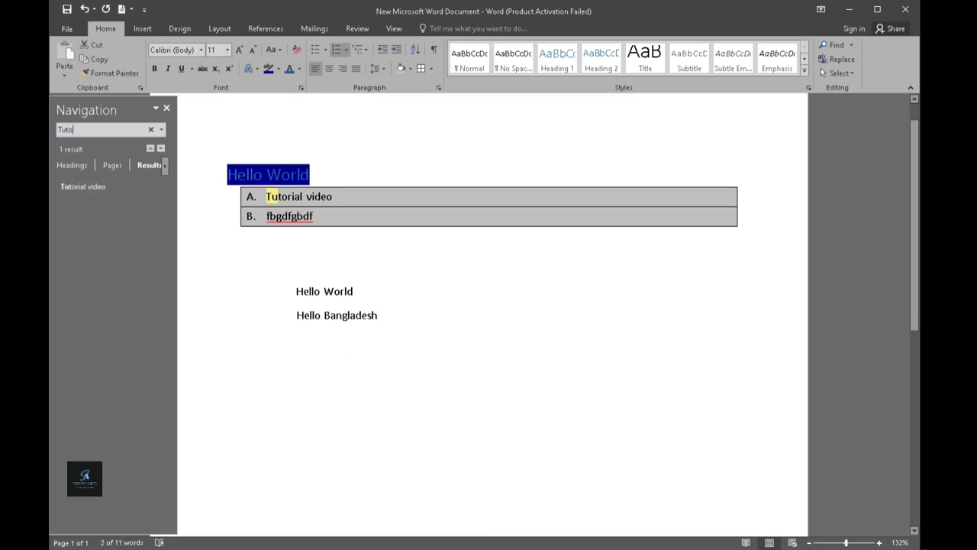
pyautogui.write('rila')
pyautogui.press('BackSpace')
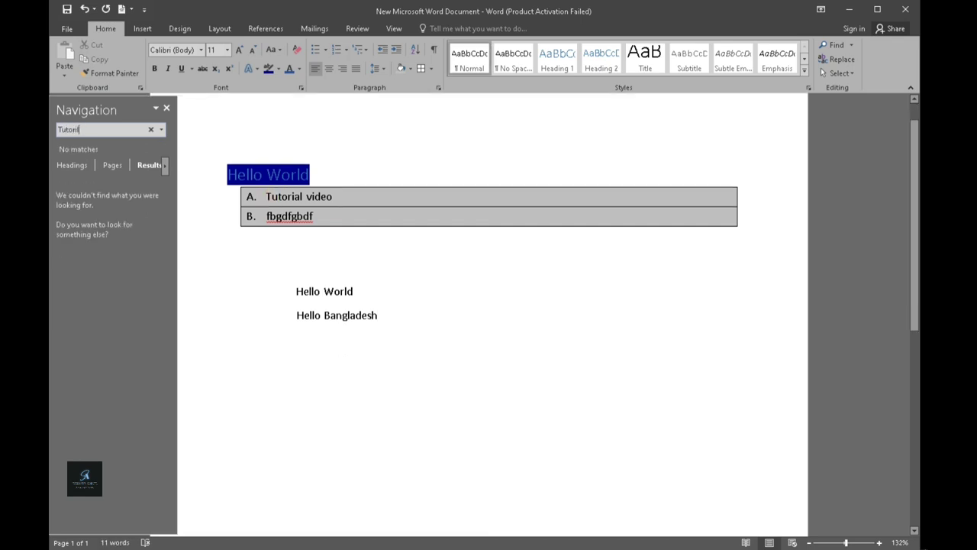
pyautogui.write('a')
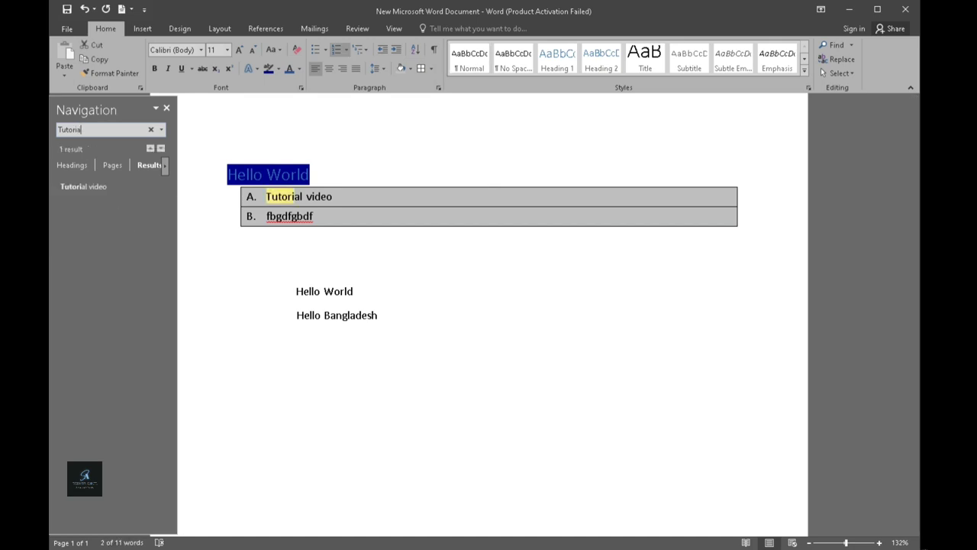
pyautogui.write('l')
pyautogui.click(151, 129)
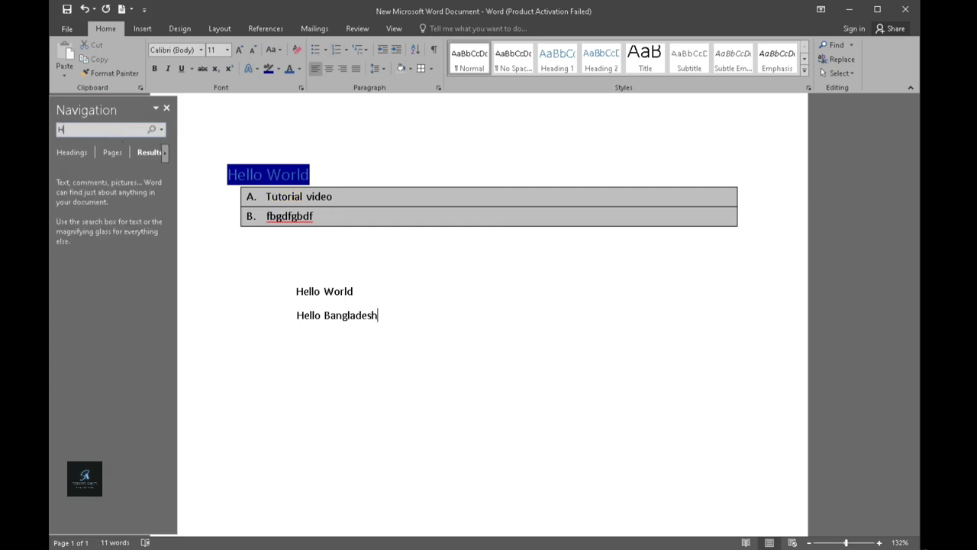
pyautogui.write('Hello')
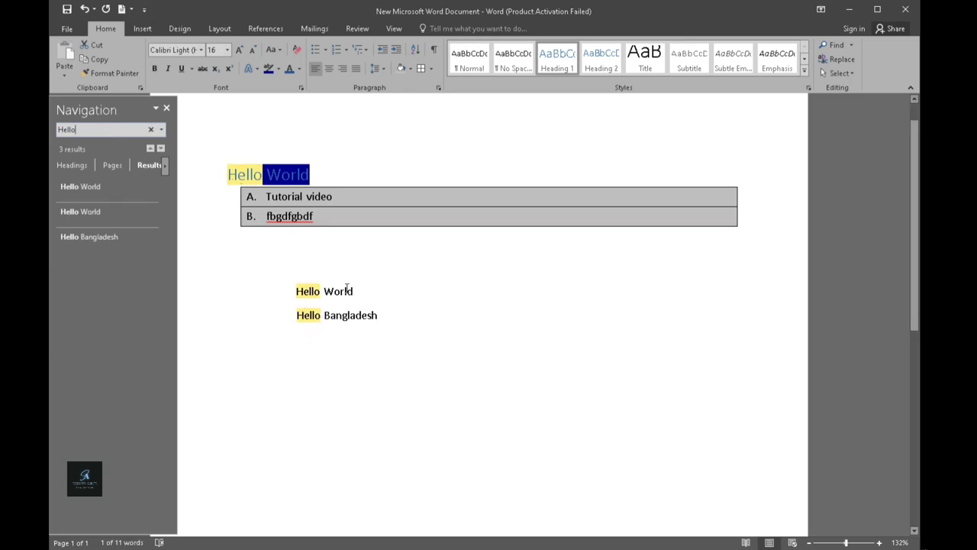
pyautogui.click(150, 129)
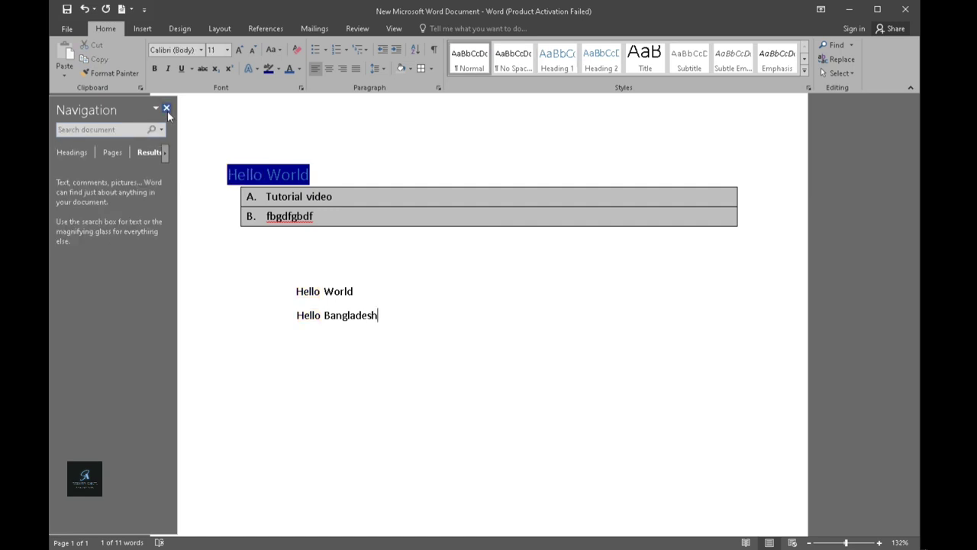
pyautogui.click(166, 109)
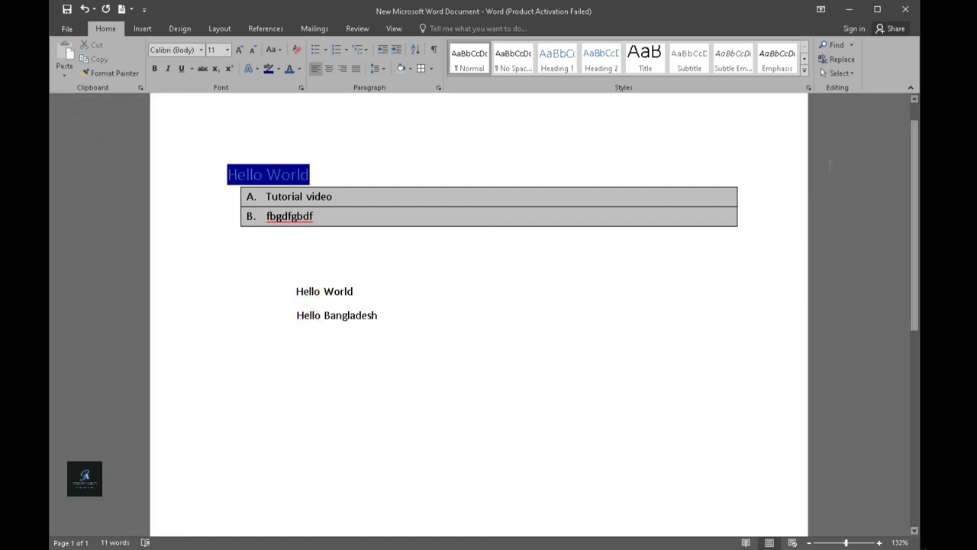
# Step: Open Find and Replace with 'Hello' to find and 'Replace' as the replacement
pyautogui.click(851, 59)
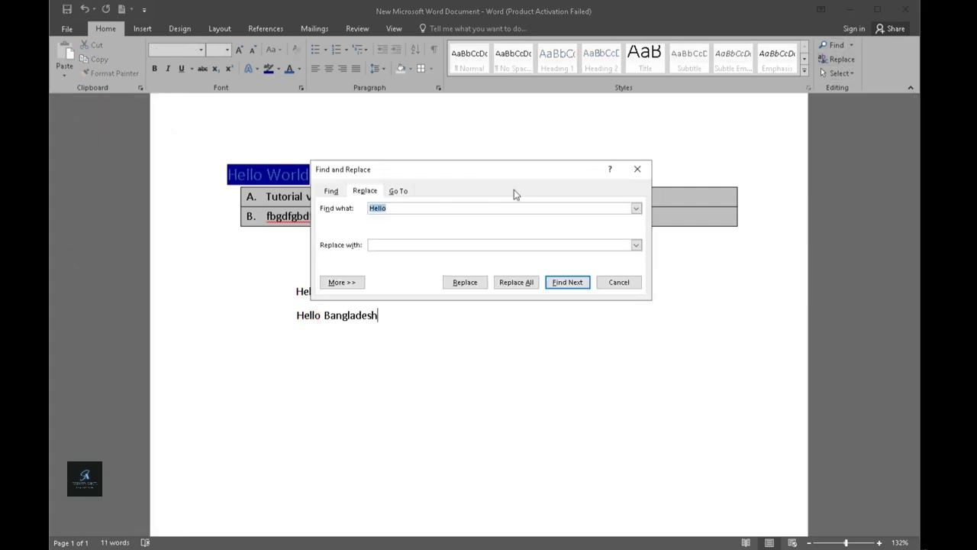
pyautogui.moveTo(493, 166); pyautogui.dragTo(722, 114)
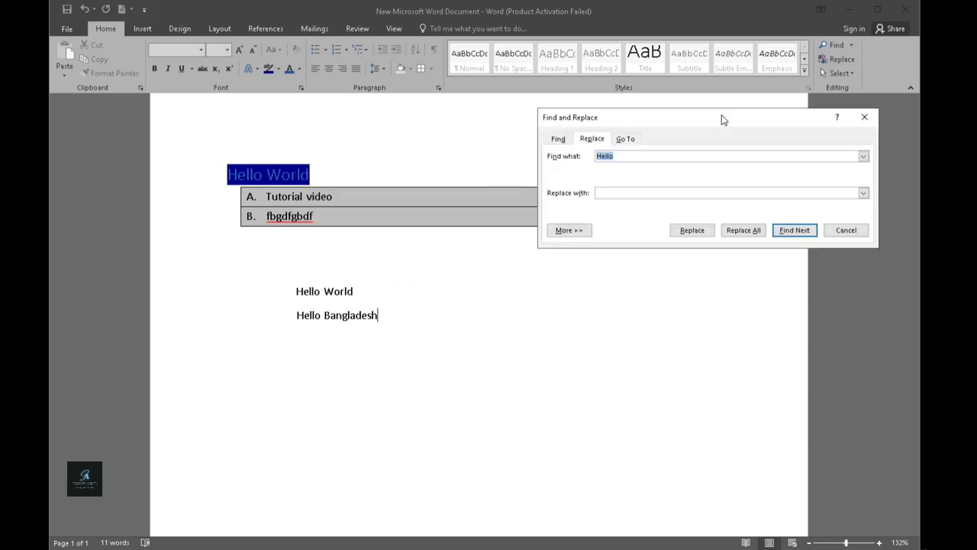
pyautogui.click(612, 192)
# Step: Replace Hello in the heading and Bangladesh line, skipping Hello World, then close the dialog
pyautogui.click(784, 236)
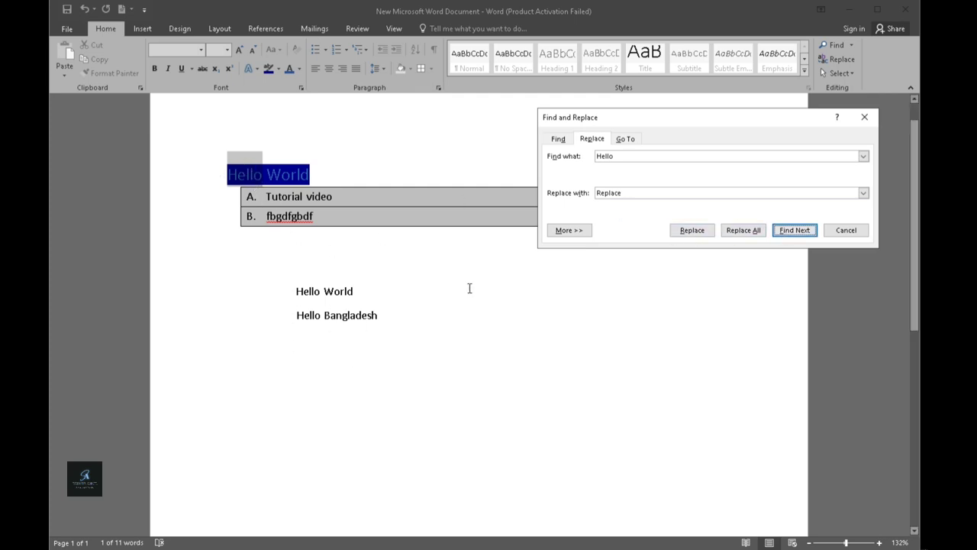
pyautogui.click(677, 232)
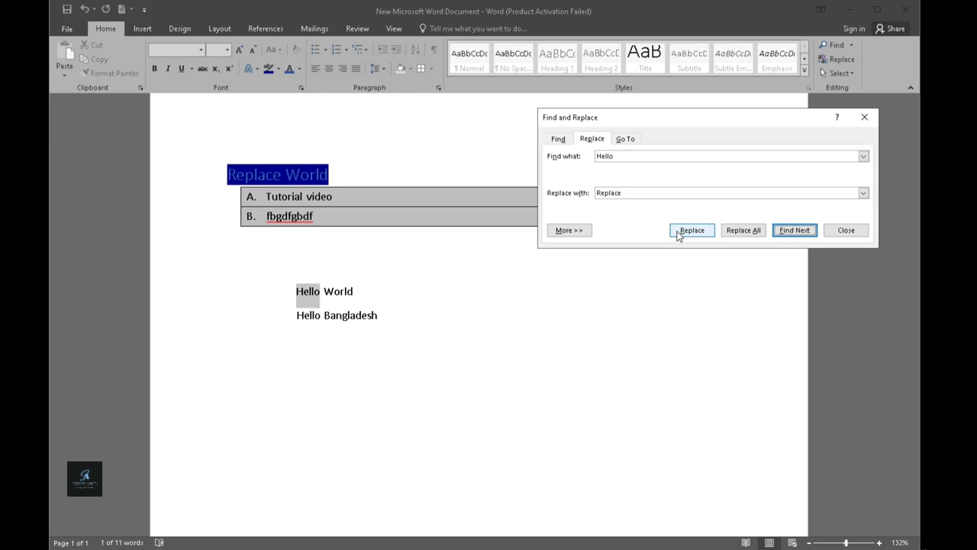
pyautogui.click(333, 304)
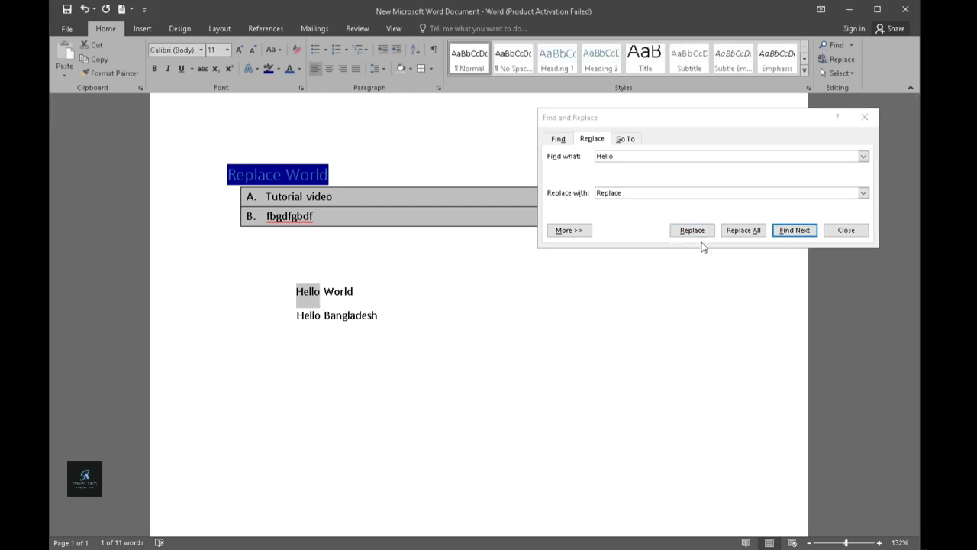
pyautogui.click(789, 230)
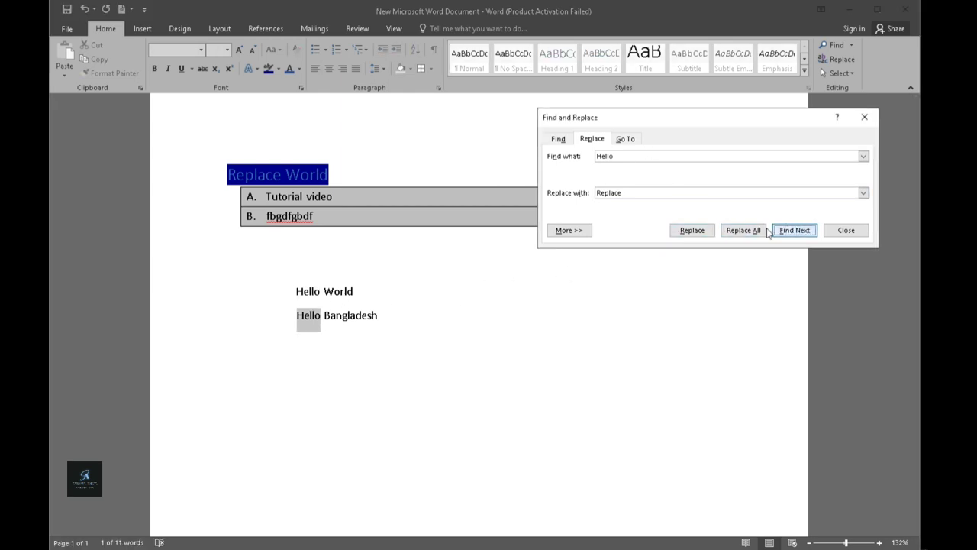
pyautogui.click(680, 232)
pyautogui.click(493, 315)
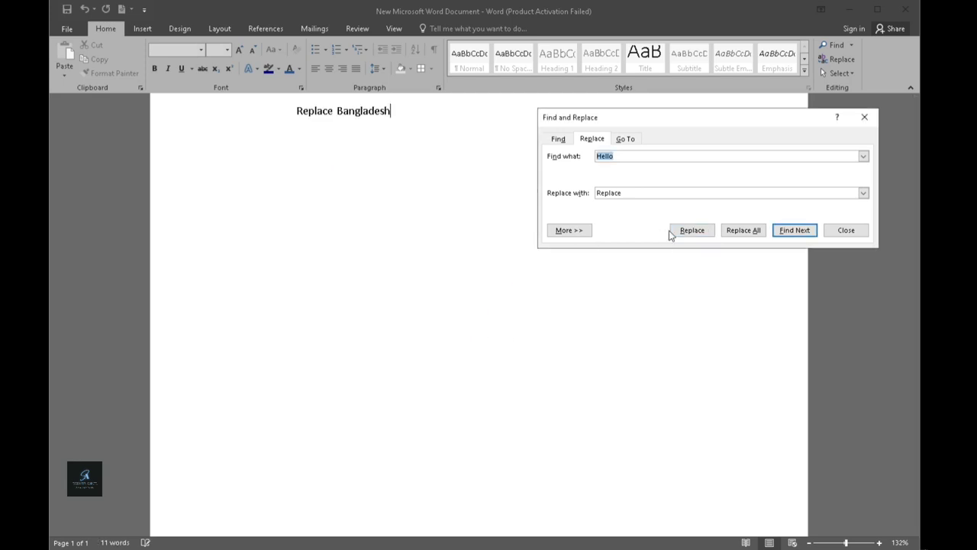
pyautogui.click(845, 230)
# Step: Scroll back to the top of the document and switch to the Insert tab
pyautogui.scroll(-5, 527, 376)
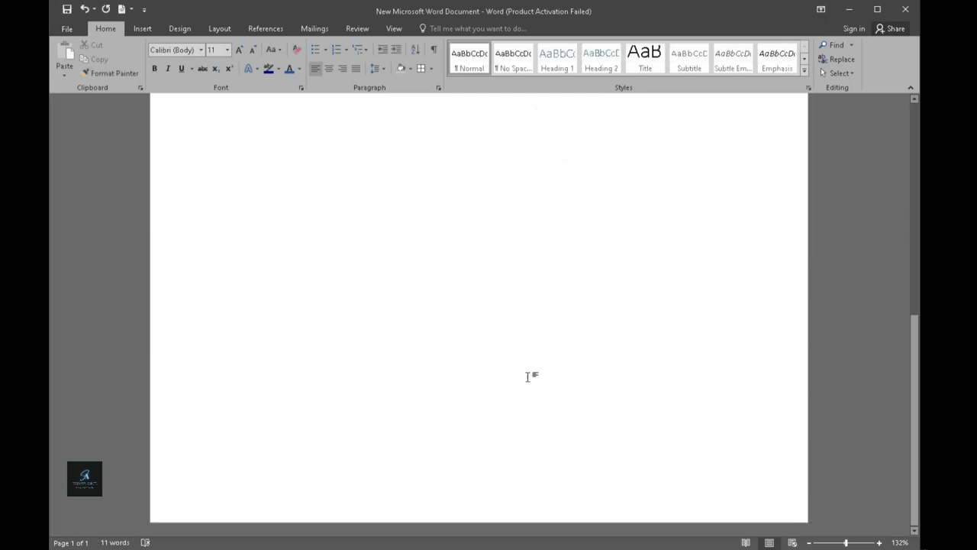
pyautogui.moveTo(921, 390); pyautogui.dragTo(927, 147)
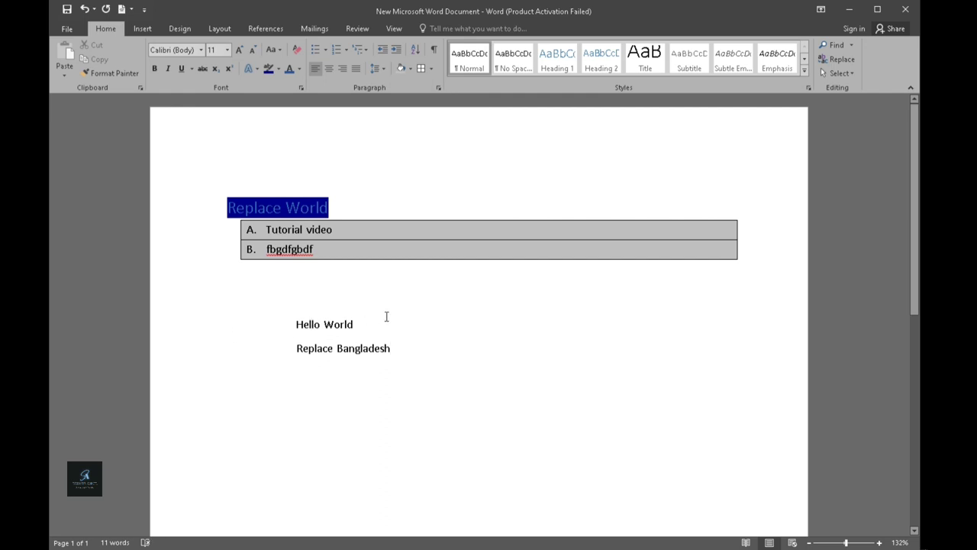
pyautogui.click(841, 73)
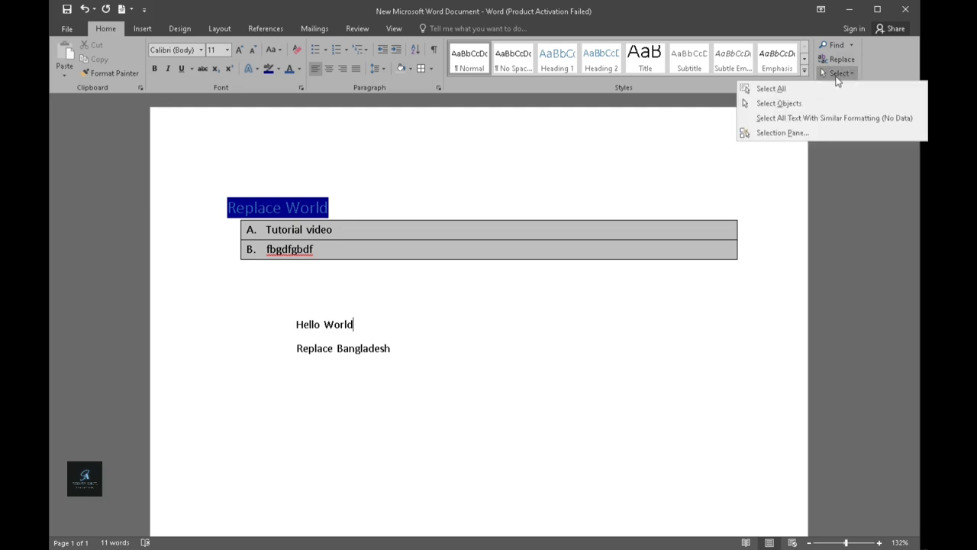
pyautogui.click(836, 76)
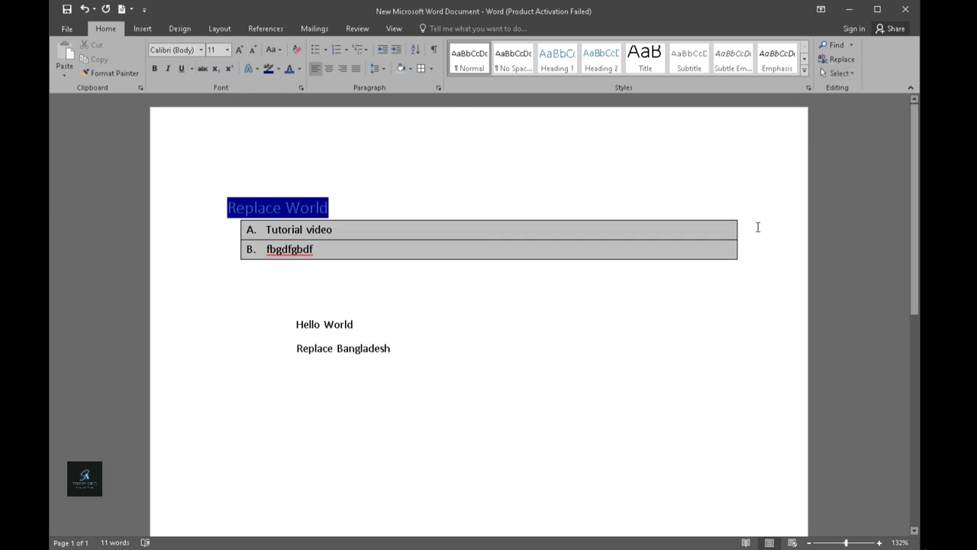
pyautogui.click(142, 28)
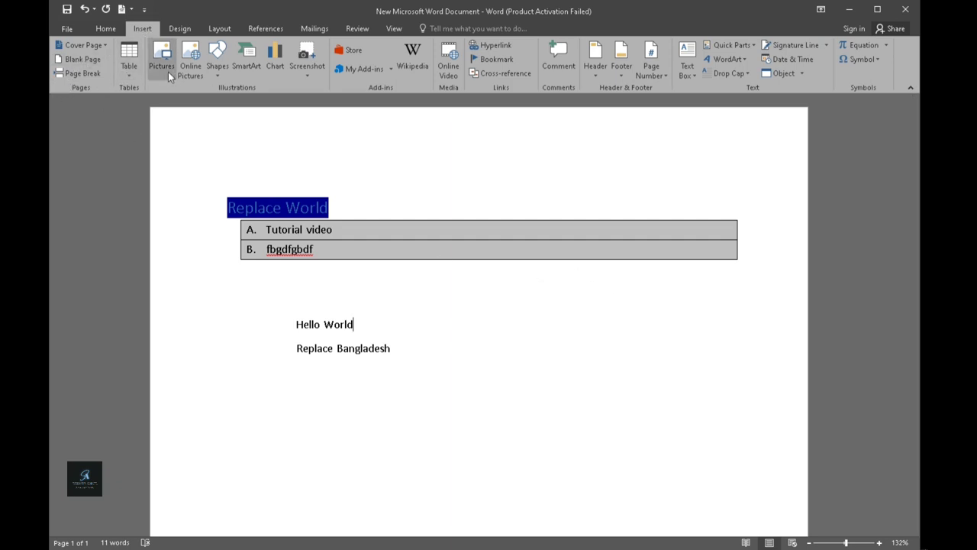
# Step: Insert the digital-marketing portrait photo from the Downloads folder
pyautogui.click(162, 57)
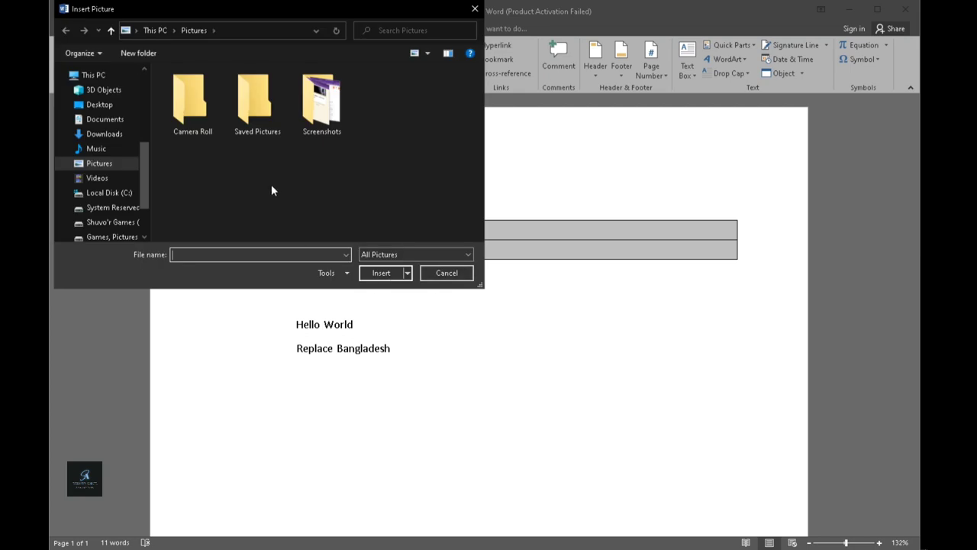
pyautogui.click(111, 30)
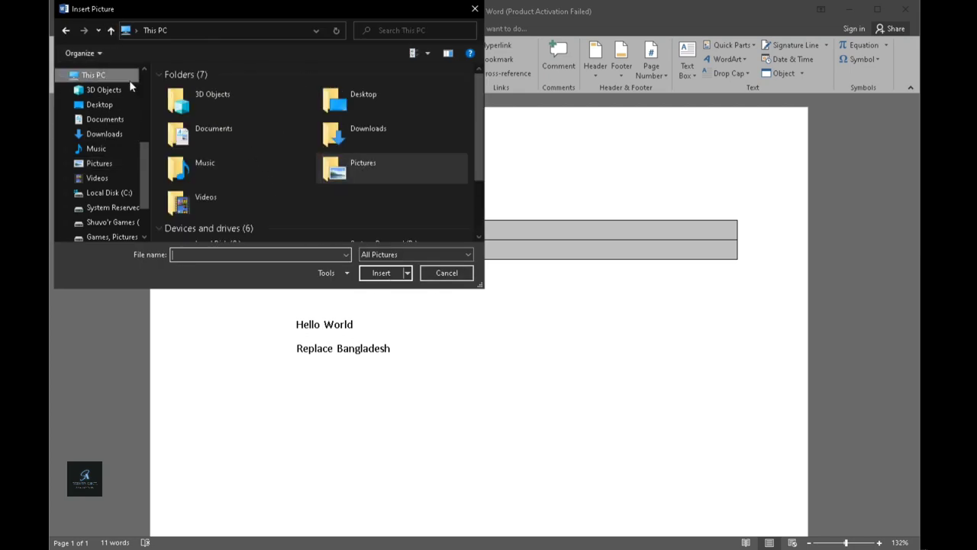
pyautogui.doubleClick(362, 128)
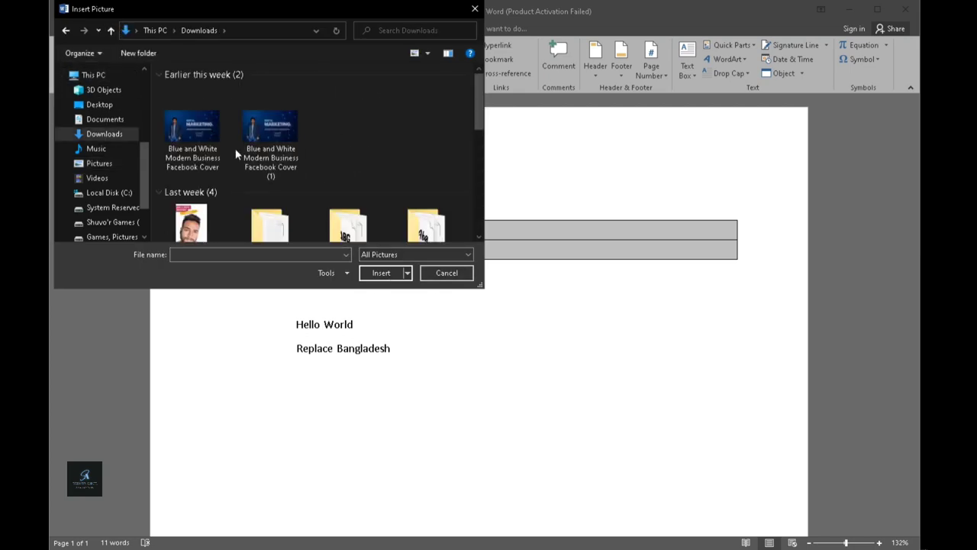
pyautogui.doubleClick(192, 229)
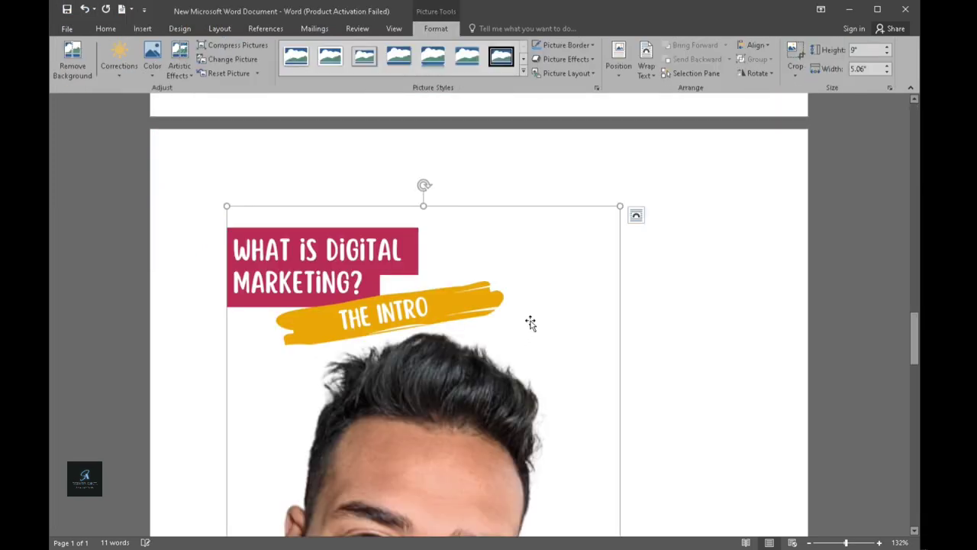
# Step: Shrink the photo to about 1.43" by 0.8" beside Hello World
pyautogui.moveTo(228, 206); pyautogui.dragTo(580, 465)
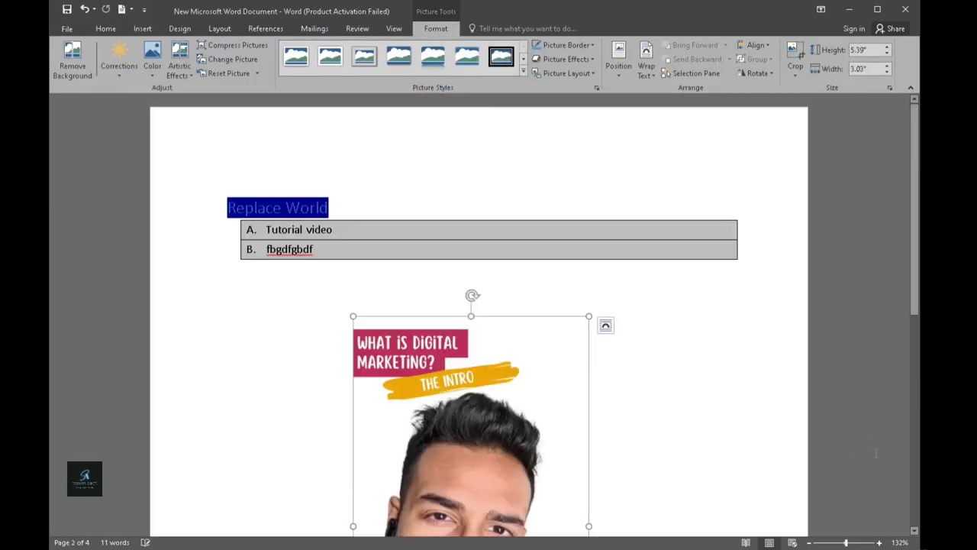
pyautogui.scroll(-5, 913, 302)
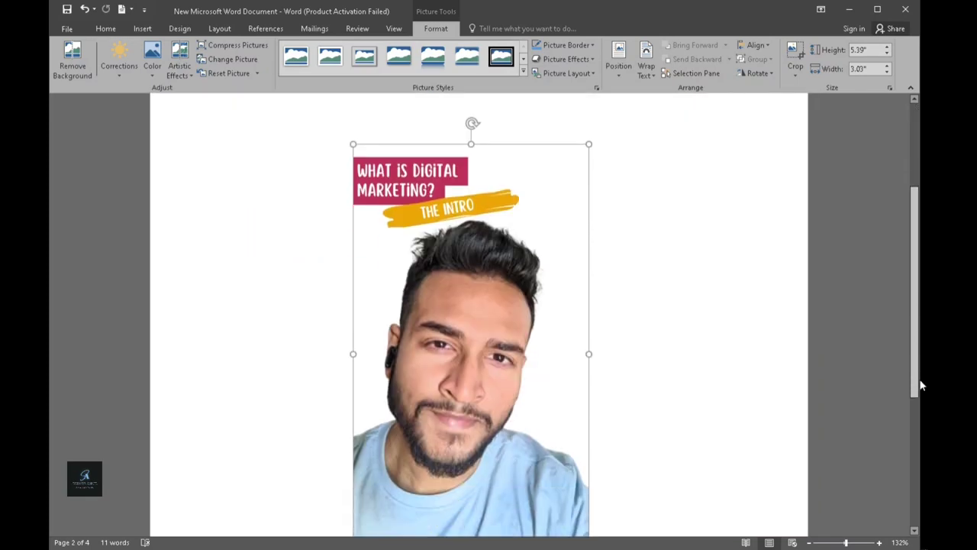
pyautogui.moveTo(589, 419); pyautogui.dragTo(454, 183)
pyautogui.moveTo(916, 355); pyautogui.dragTo(910, 265)
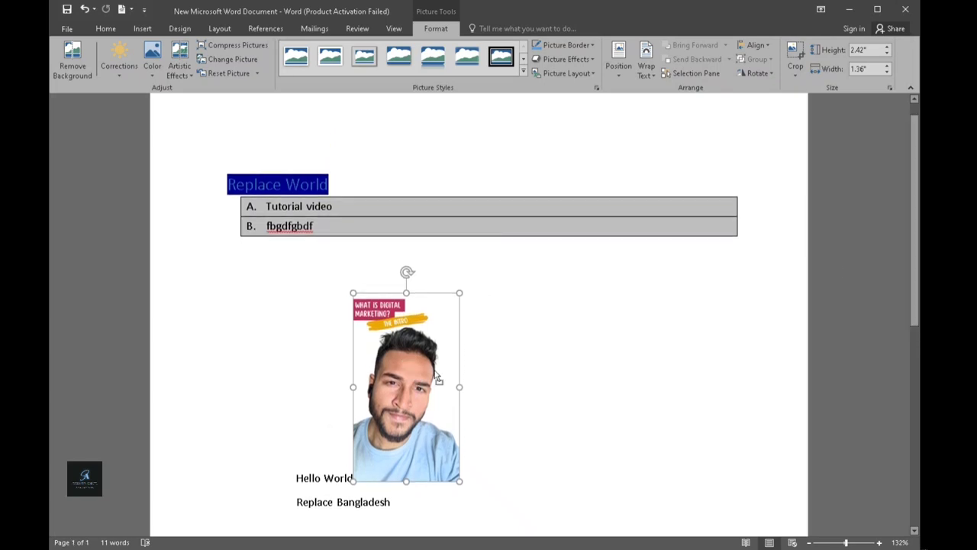
pyautogui.moveTo(436, 375); pyautogui.dragTo(471, 372)
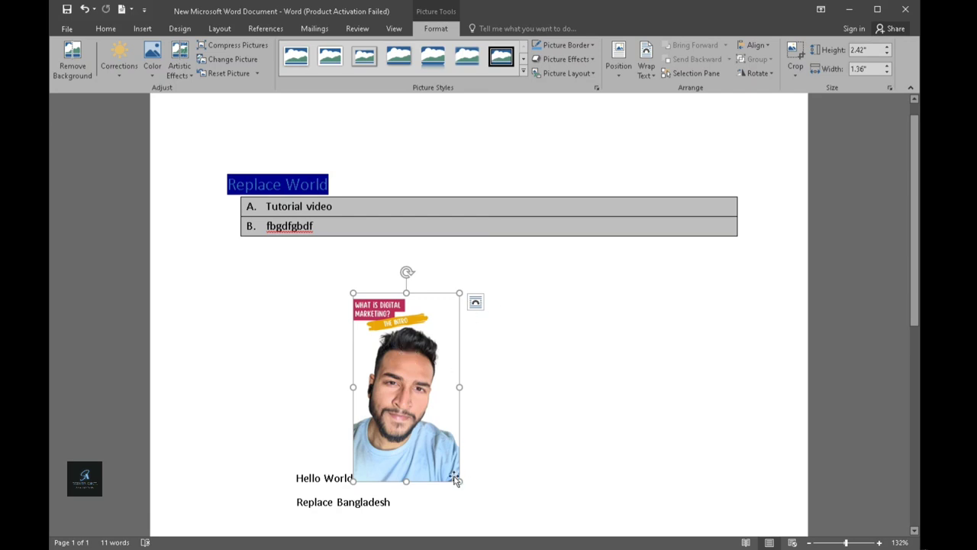
pyautogui.moveTo(459, 482); pyautogui.dragTo(416, 370)
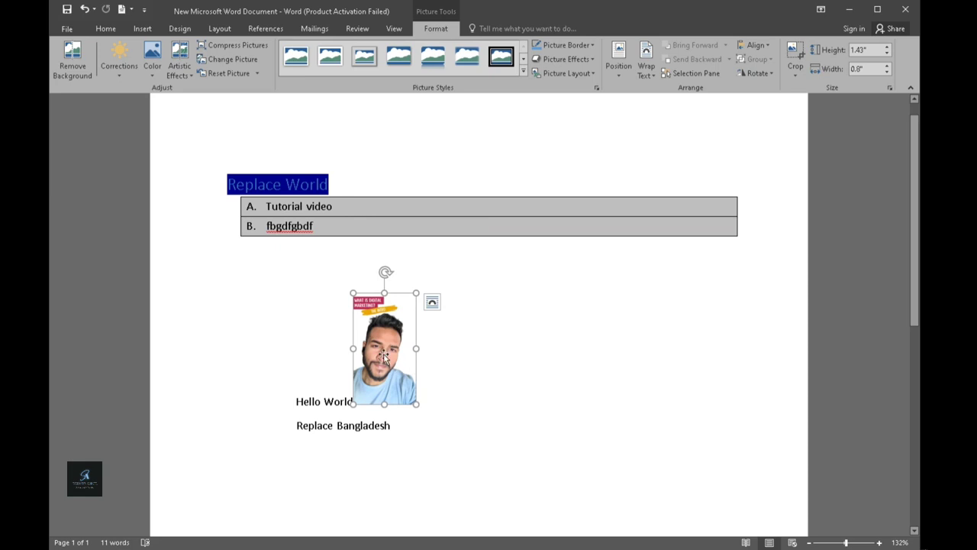
# Step: Attempt to reposition the picture, then cancel the move
pyautogui.rightClick(384, 357)
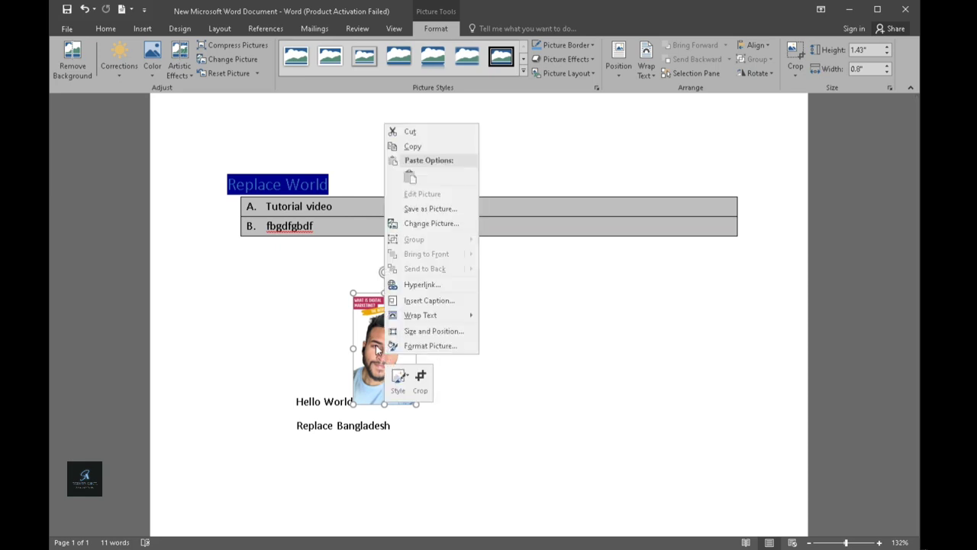
pyautogui.click(380, 350)
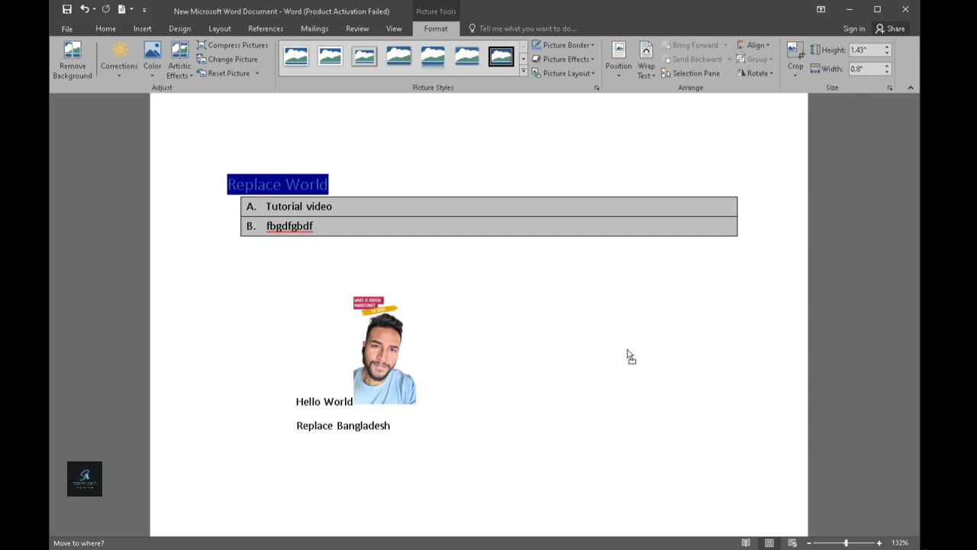
pyautogui.click(399, 352)
pyautogui.moveTo(399, 352); pyautogui.dragTo(574, 330)
pyautogui.press('Escape')
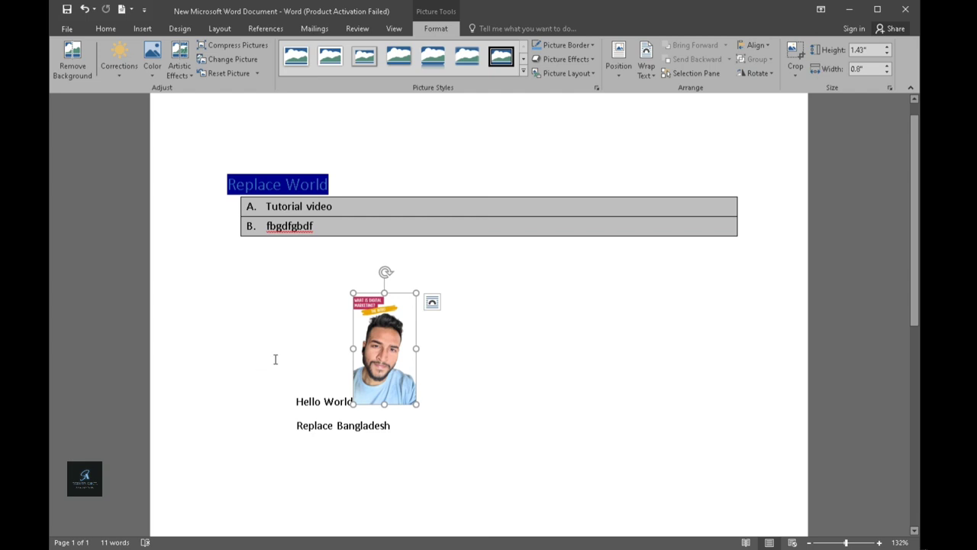
# Step: Set the picture's text wrapping to Behind Text
pyautogui.rightClick(384, 354)
pyautogui.moveTo(433, 318)
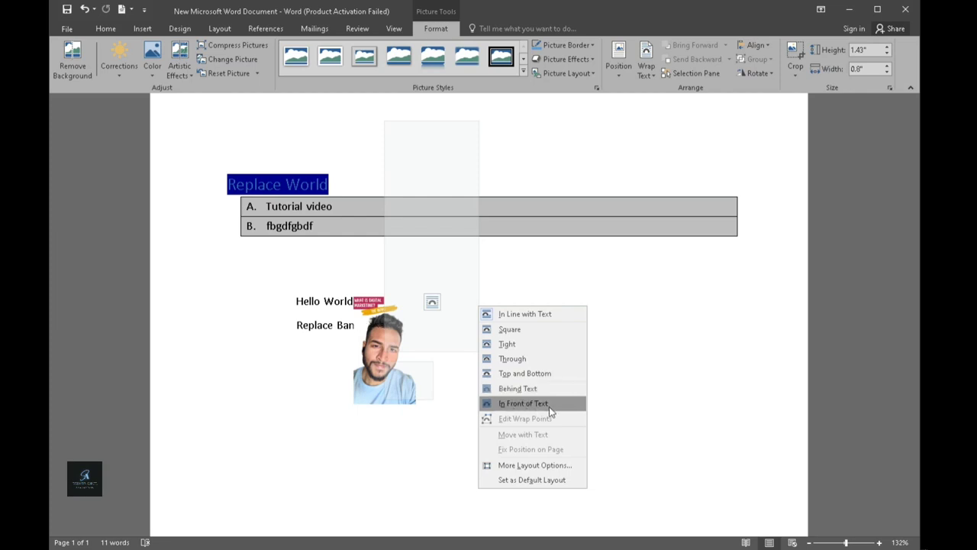
pyautogui.click(516, 388)
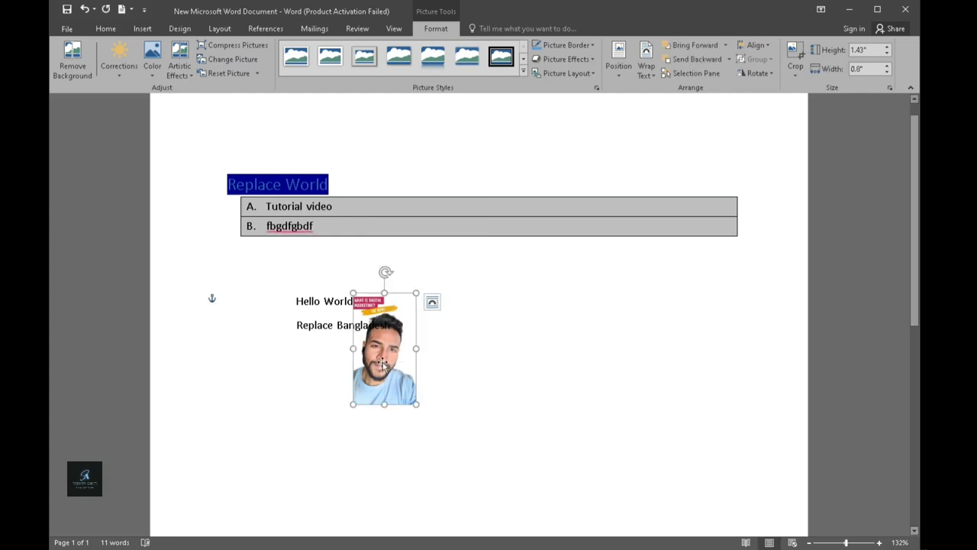
# Step: Drag the picture to the page's right edge just below the lettered list
pyautogui.moveTo(383, 364); pyautogui.dragTo(687, 333)
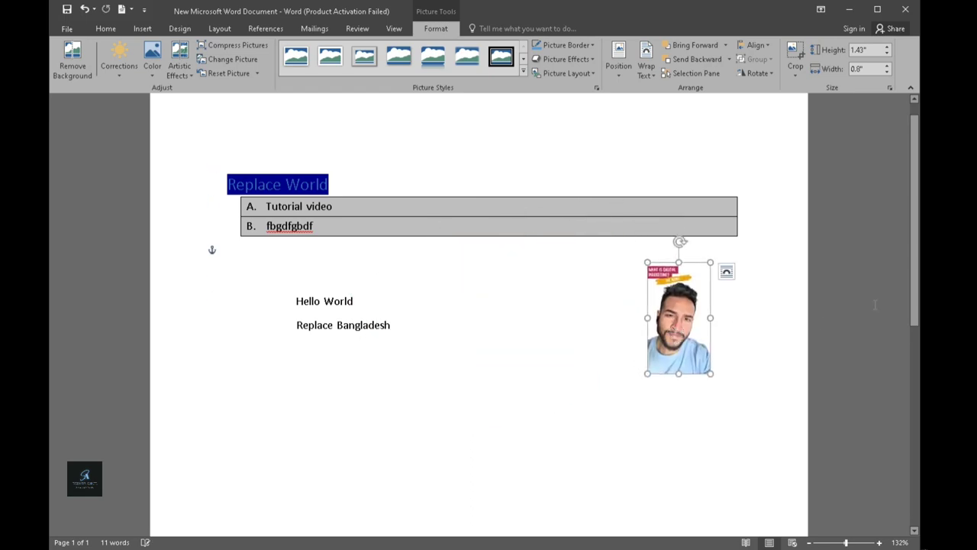
pyautogui.scroll(1, 763, 334)
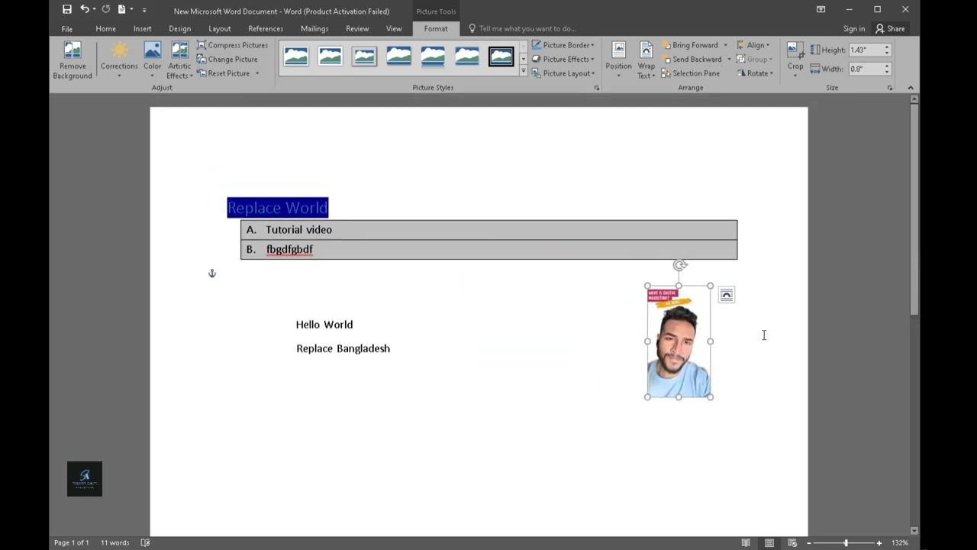
pyautogui.moveTo(676, 361); pyautogui.dragTo(739, 349)
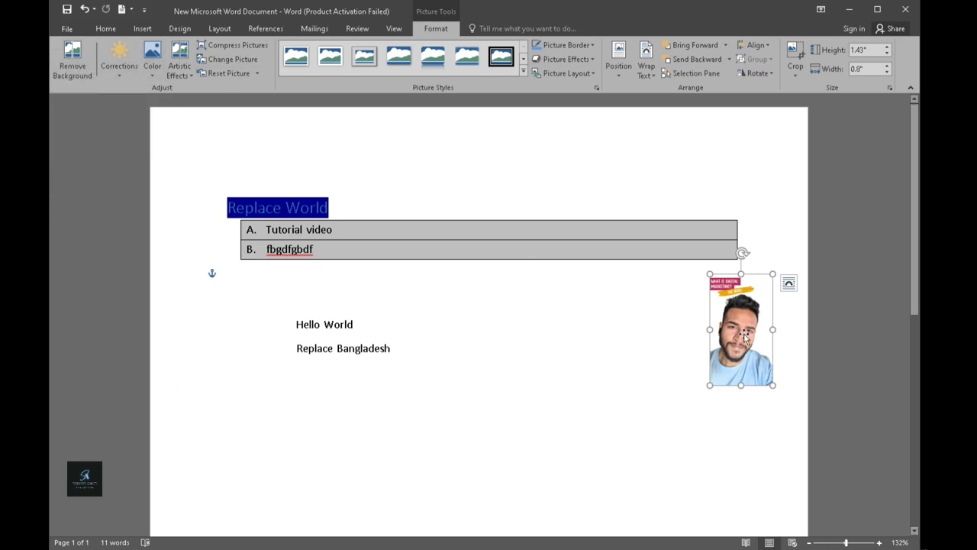
pyautogui.click(62, 67)
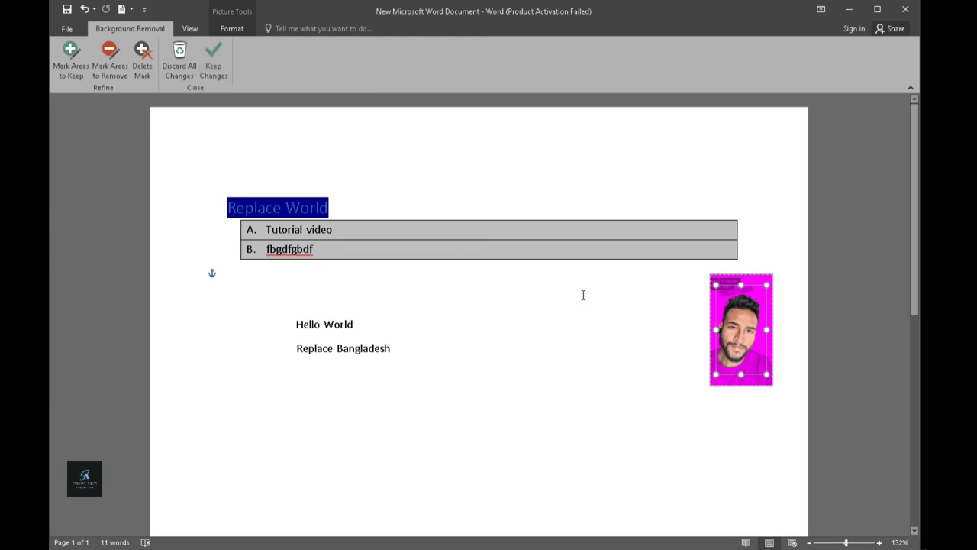
pyautogui.moveTo(739, 284); pyautogui.dragTo(739, 295)
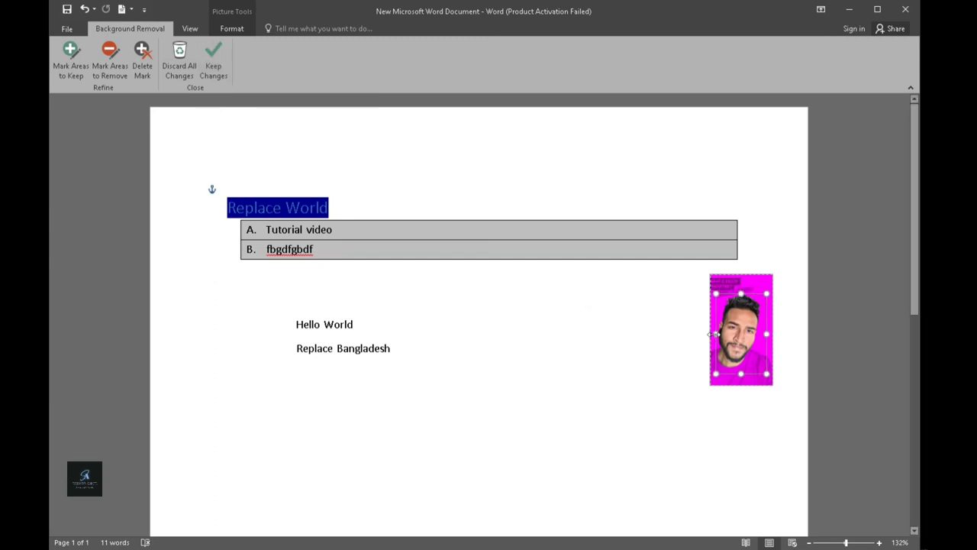
pyautogui.moveTo(715, 333); pyautogui.dragTo(709, 333)
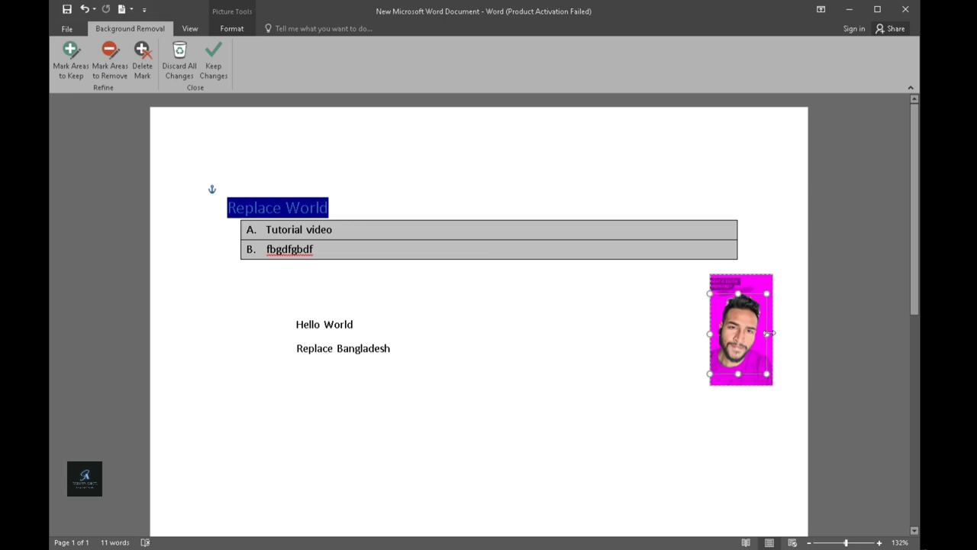
pyautogui.moveTo(772, 332); pyautogui.dragTo(773, 333)
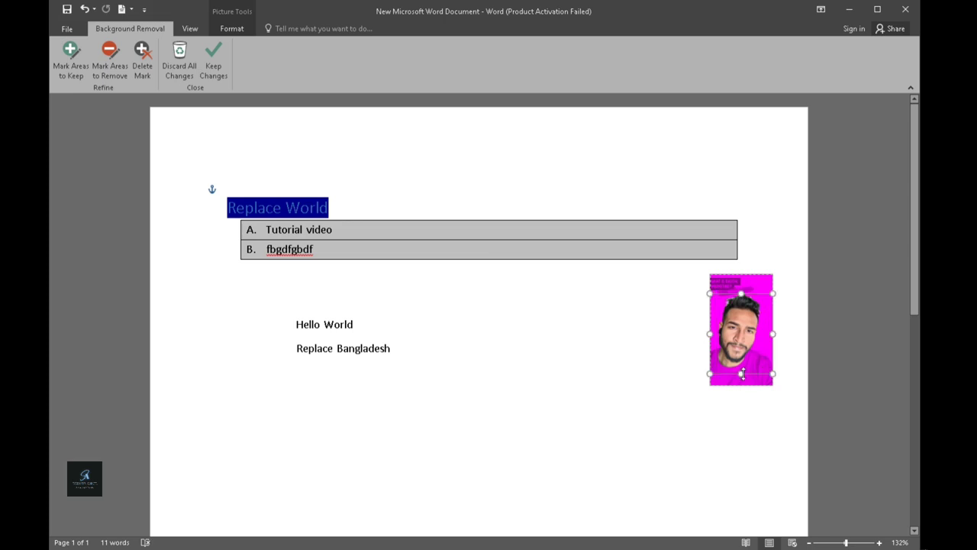
pyautogui.moveTo(741, 373); pyautogui.dragTo(741, 386)
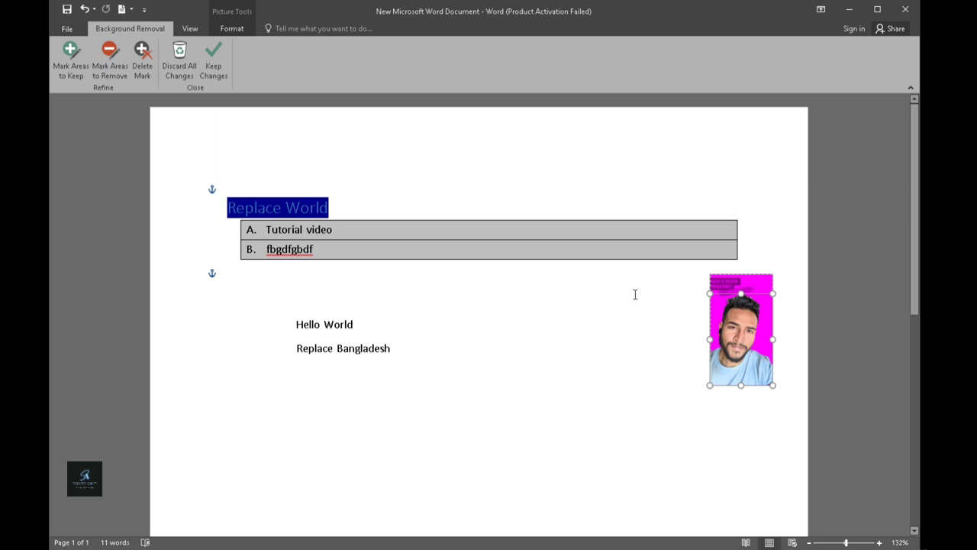
pyautogui.click(216, 68)
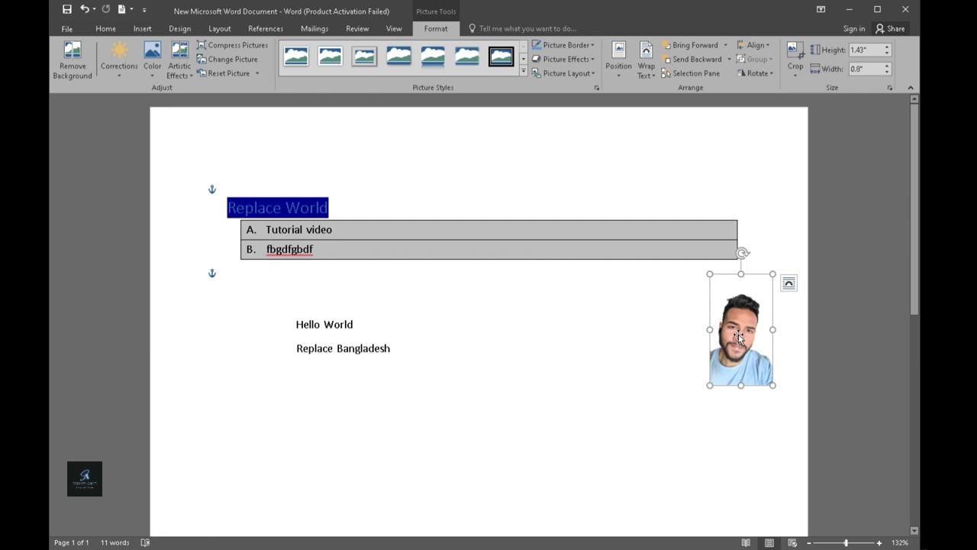
# Step: Apply a Brightness/Contrast correction preset to the photo
pyautogui.click(113, 77)
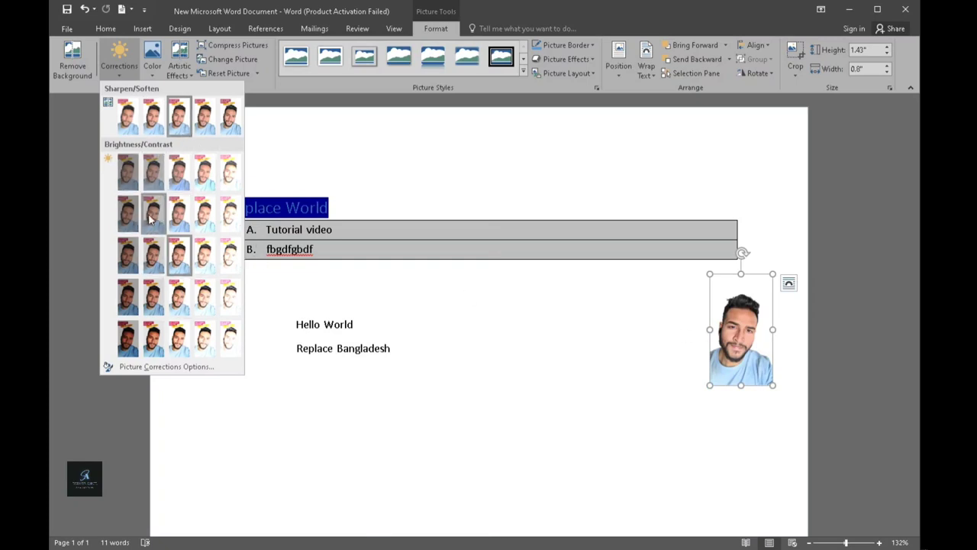
pyautogui.click(744, 343)
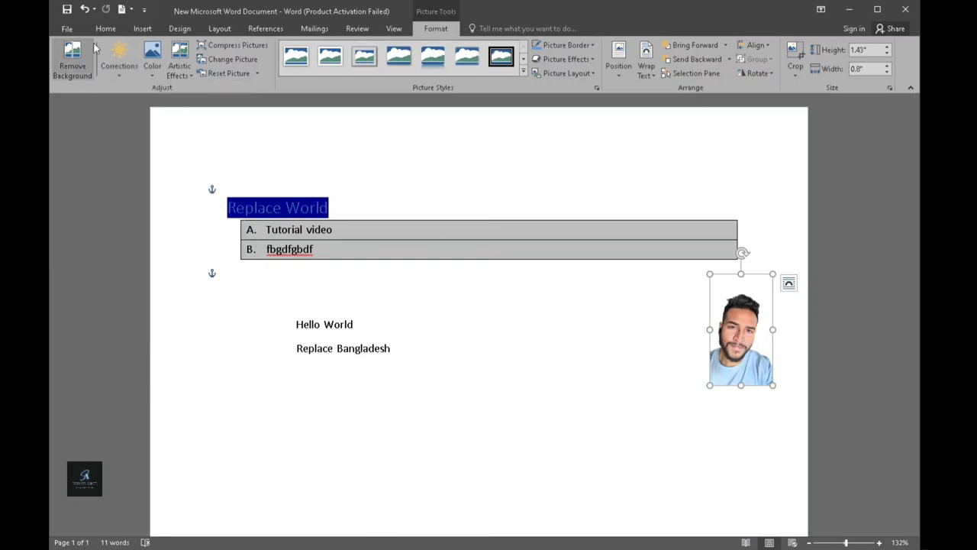
pyautogui.click(127, 68)
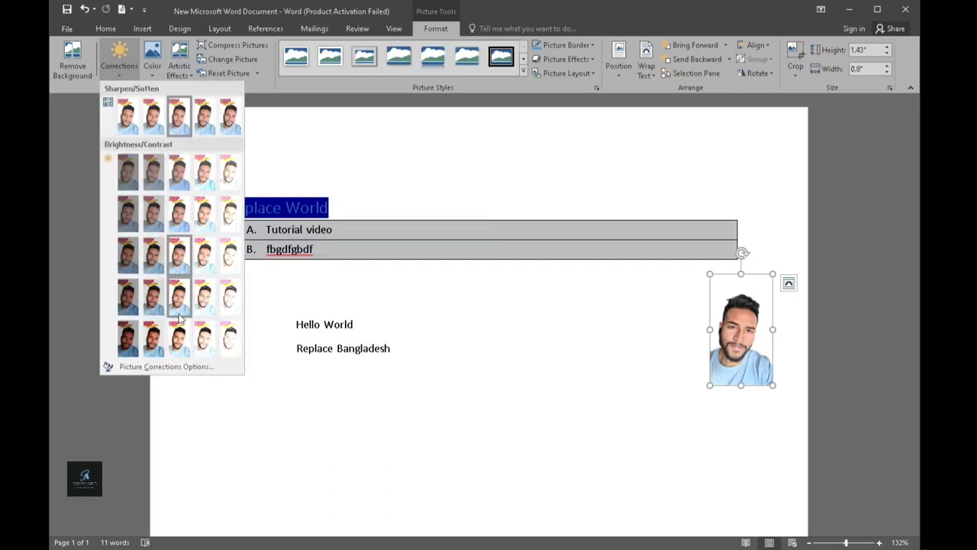
pyautogui.click(176, 221)
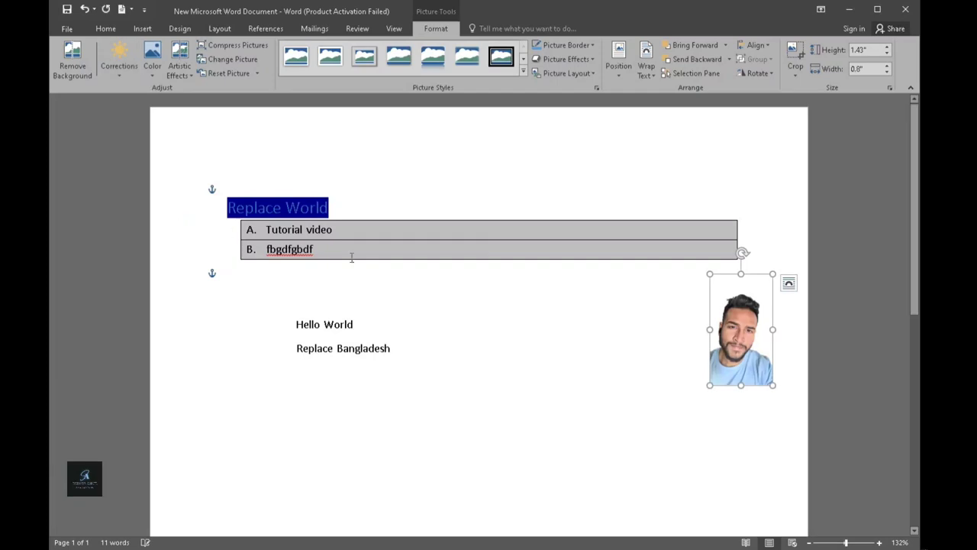
# Step: Recolor the photo with the orange tint variant
pyautogui.click(152, 67)
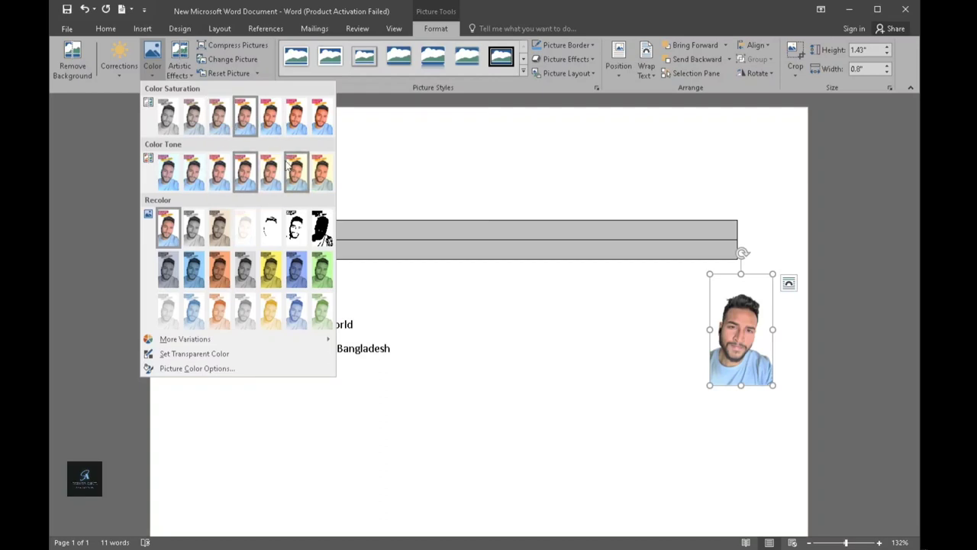
pyautogui.click(738, 330)
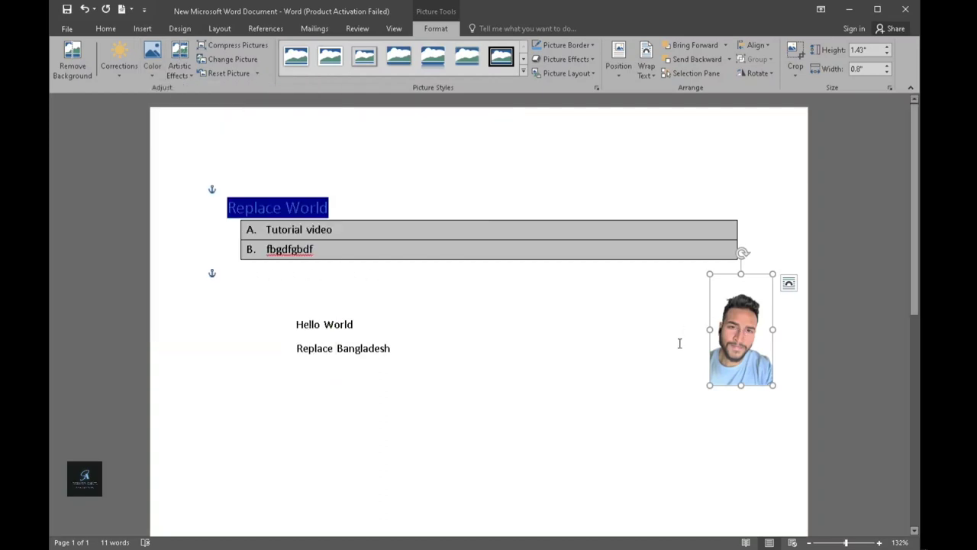
pyautogui.click(653, 349)
pyautogui.click(736, 339)
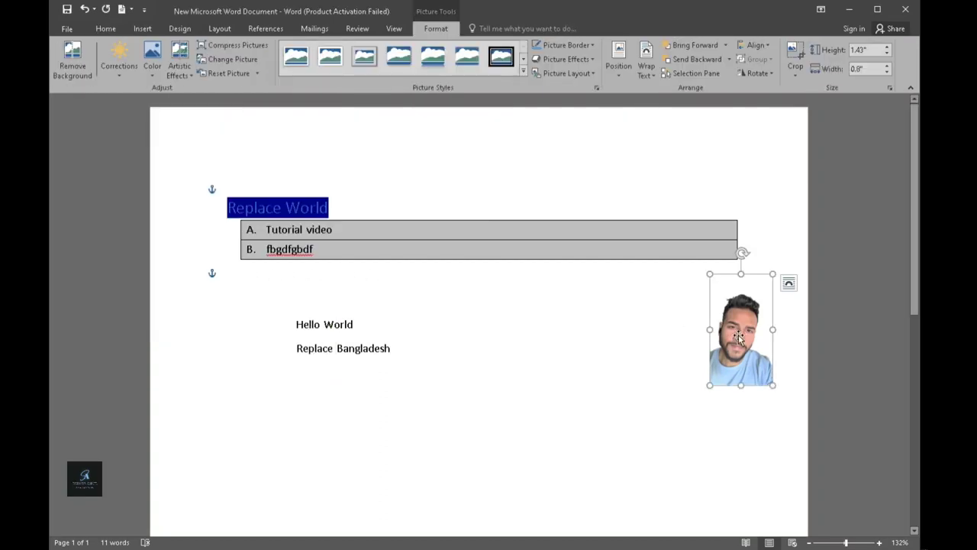
pyautogui.click(154, 61)
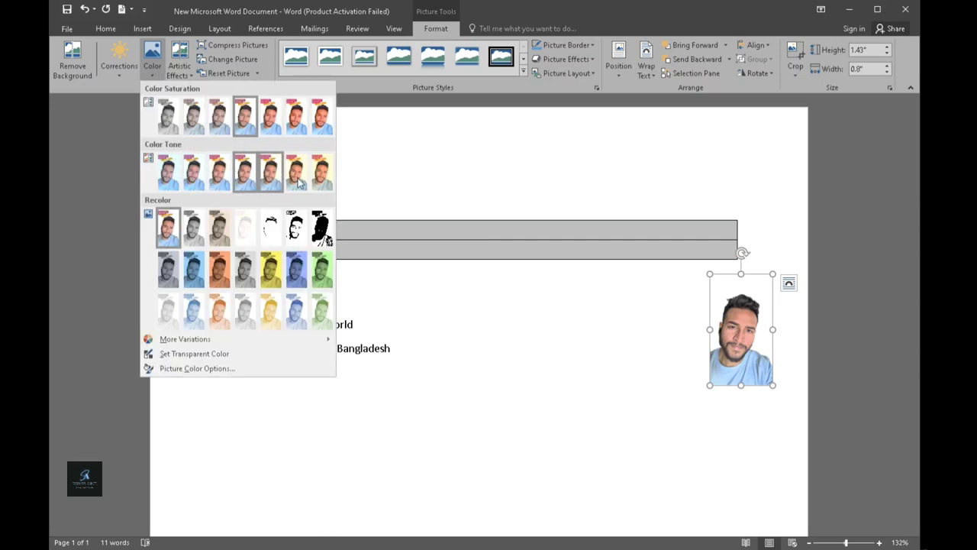
pyautogui.click(219, 264)
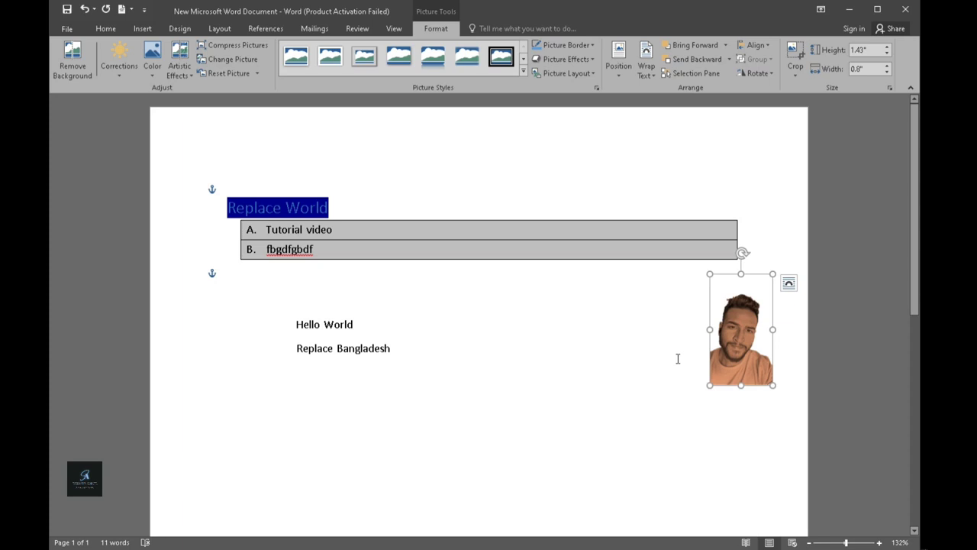
pyautogui.click(179, 67)
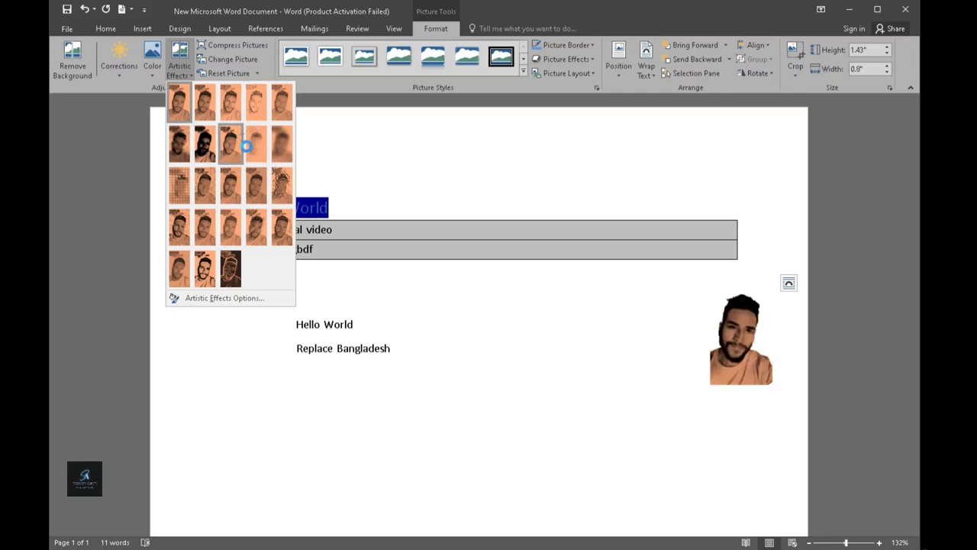
pyautogui.click(202, 220)
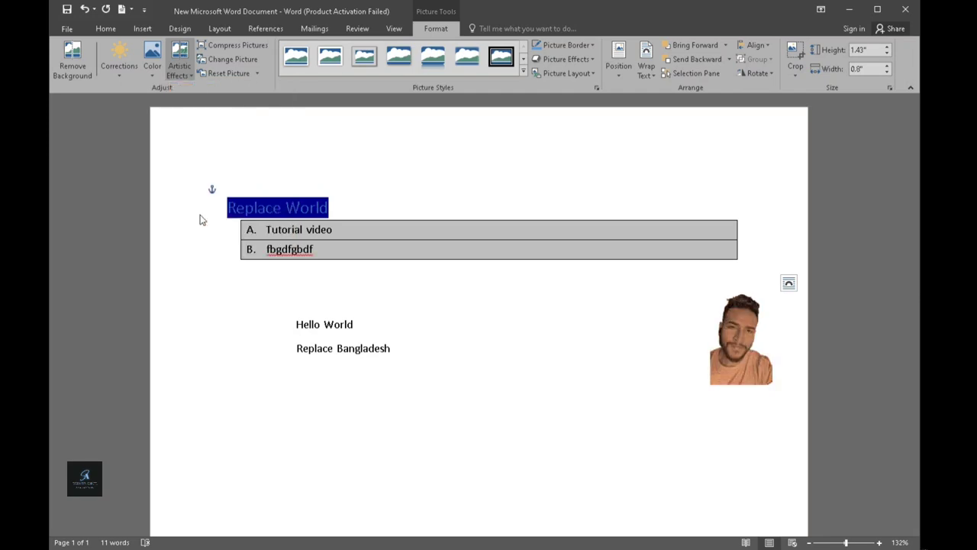
# Step: Apply the white rounded frame picture style to the photo
pyautogui.click(624, 326)
pyautogui.click(714, 321)
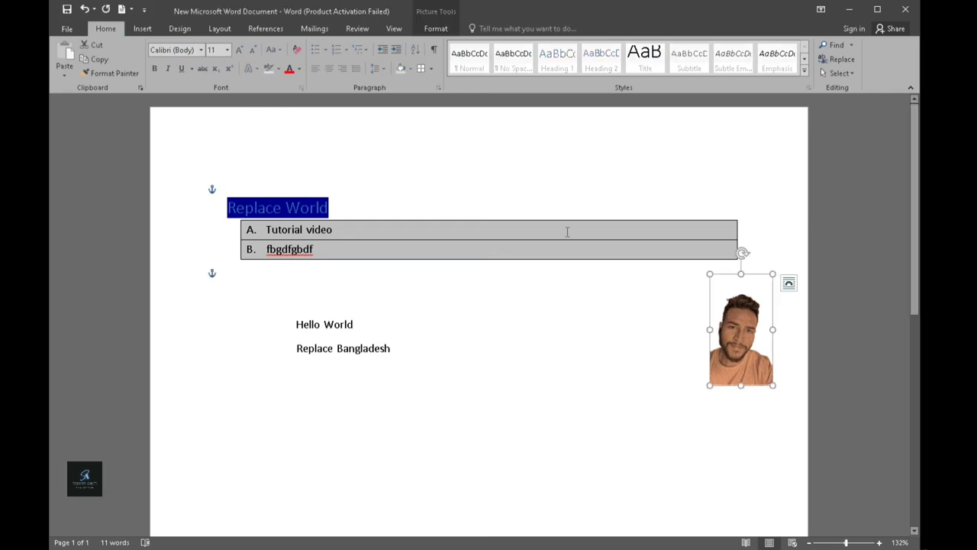
pyautogui.click(143, 29)
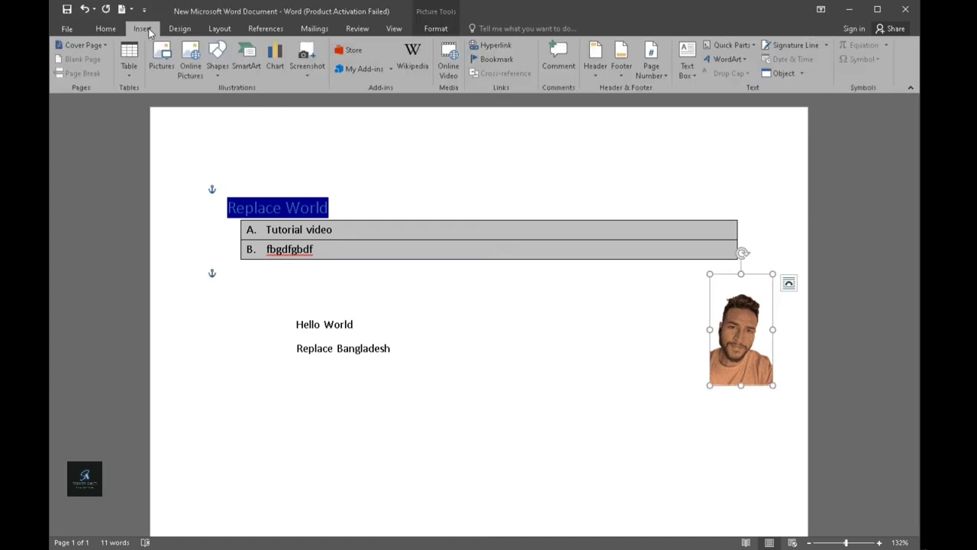
pyautogui.click(105, 29)
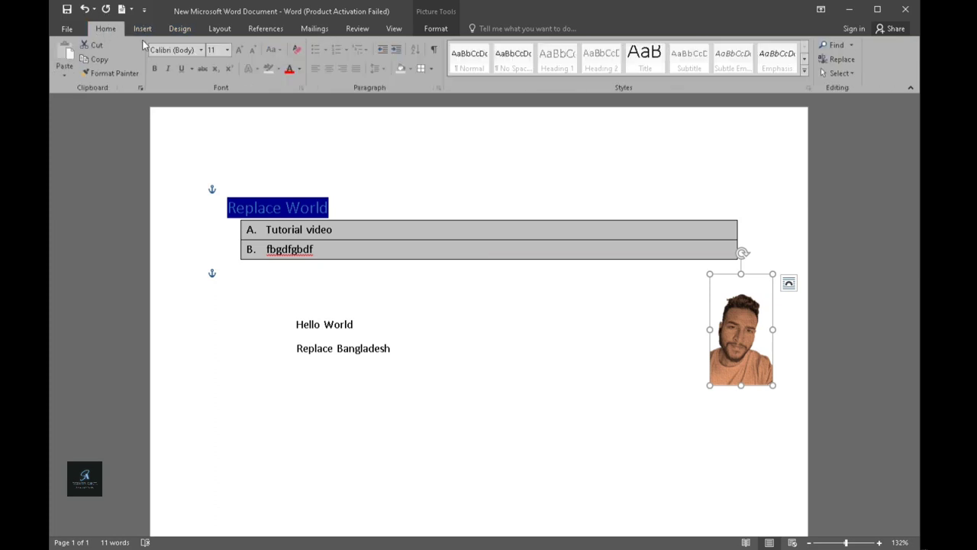
pyautogui.rightClick(742, 343)
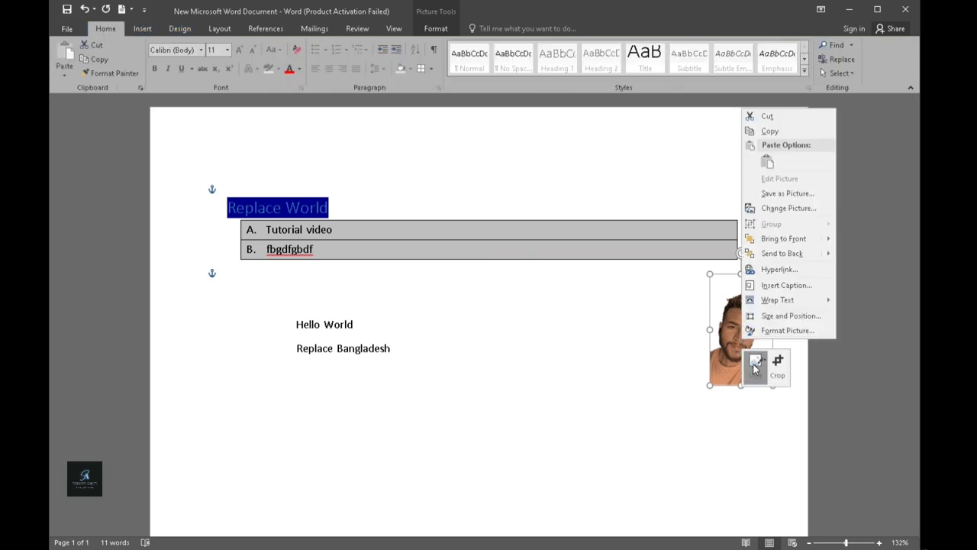
pyautogui.click(754, 363)
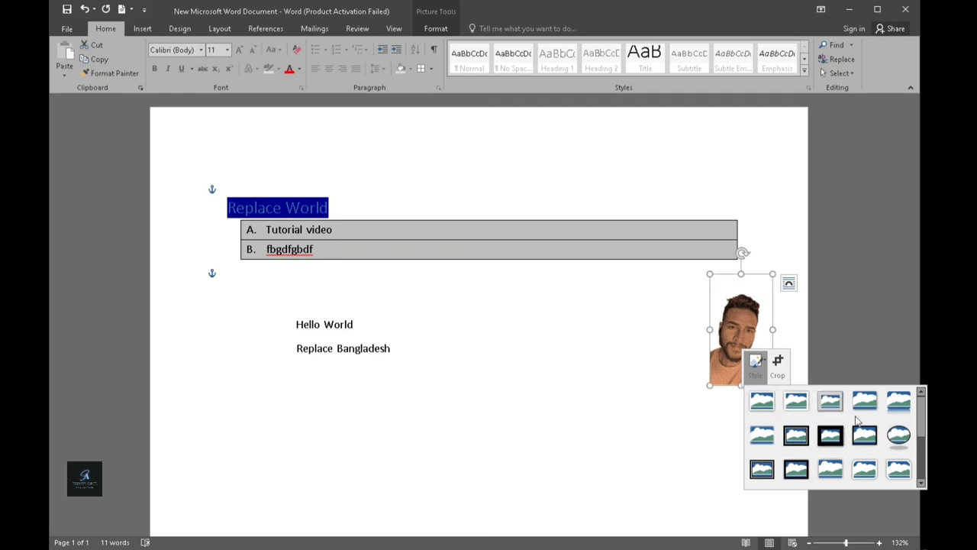
pyautogui.click(855, 466)
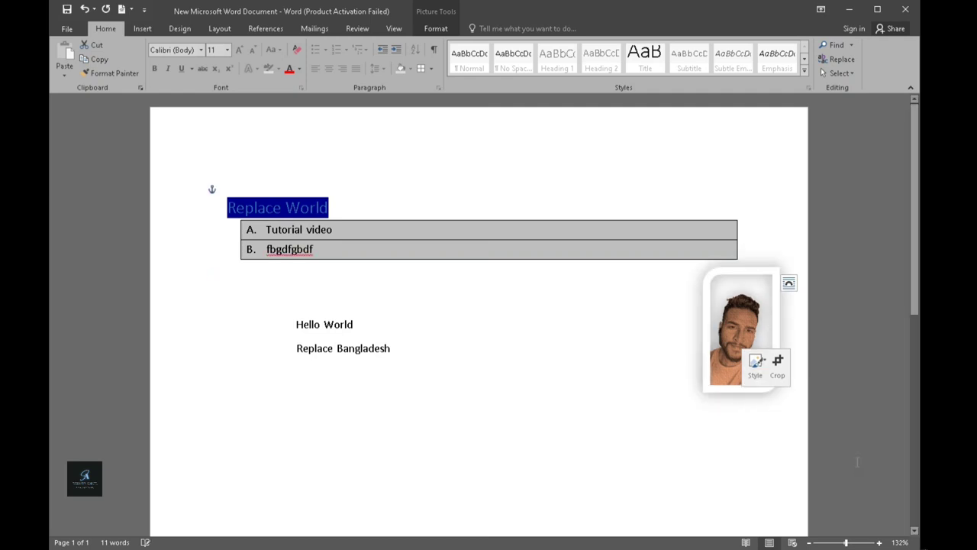
pyautogui.click(664, 354)
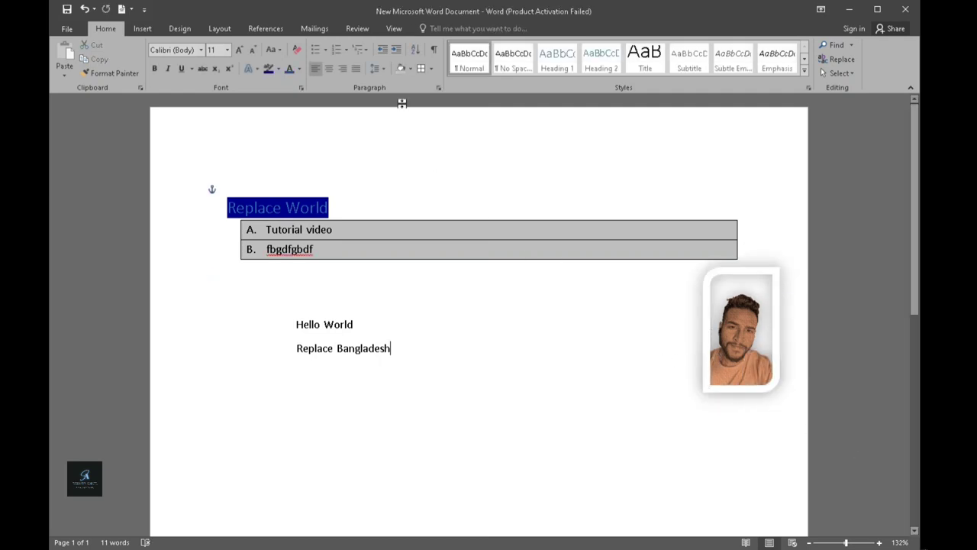
pyautogui.click(744, 341)
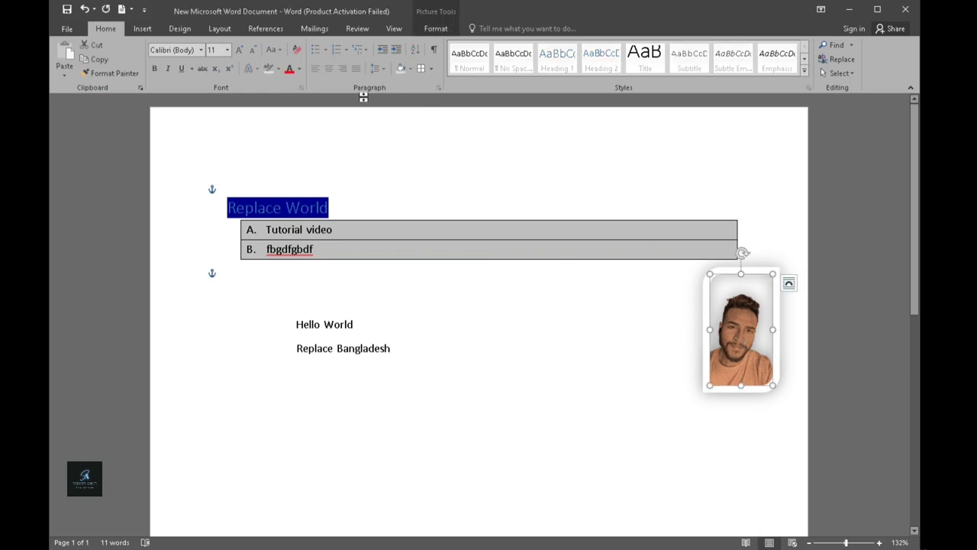
# Step: Move the framed photo up, shrink it, and place it in the top-right corner
pyautogui.click(139, 28)
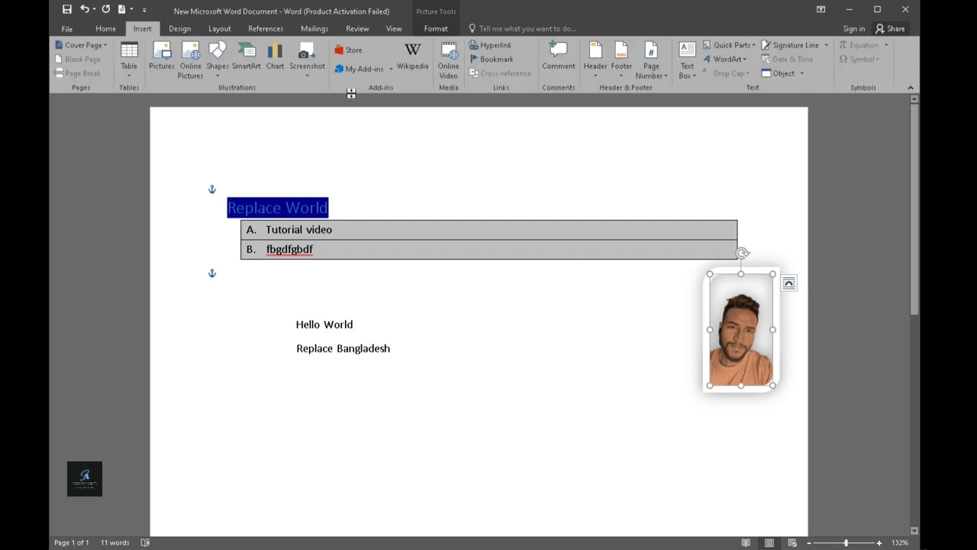
pyautogui.click(670, 353)
pyautogui.moveTo(774, 316); pyautogui.dragTo(785, 165)
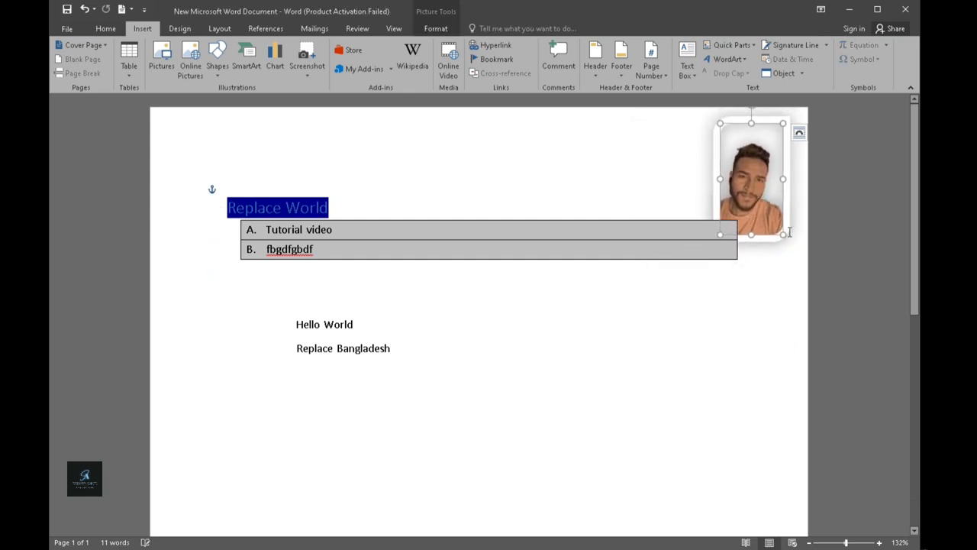
pyautogui.moveTo(784, 232); pyautogui.dragTo(768, 210)
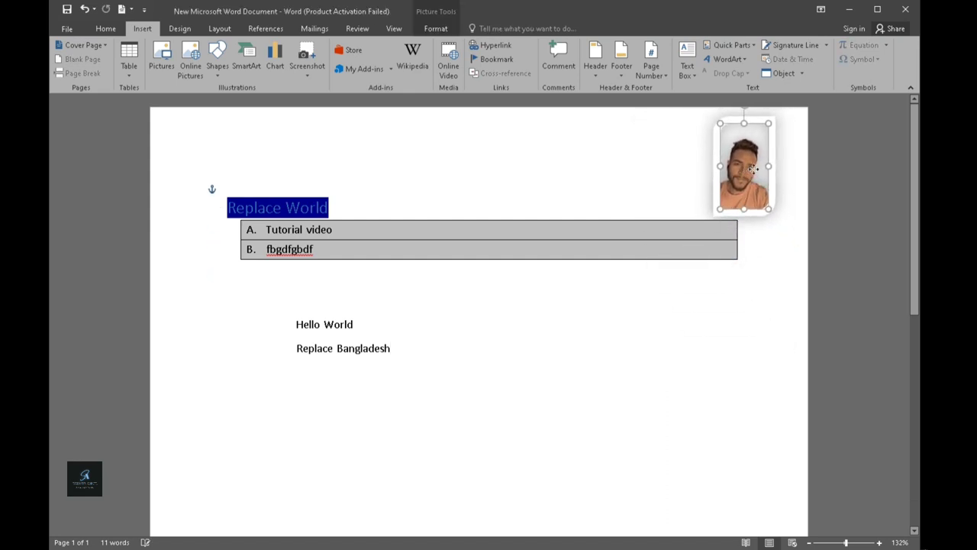
pyautogui.moveTo(745, 171); pyautogui.dragTo(767, 166)
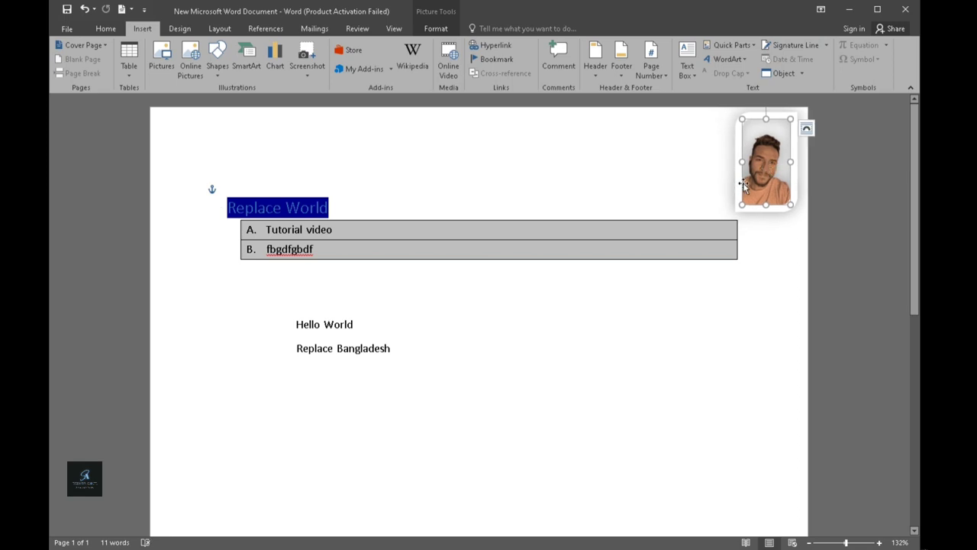
pyautogui.click(687, 187)
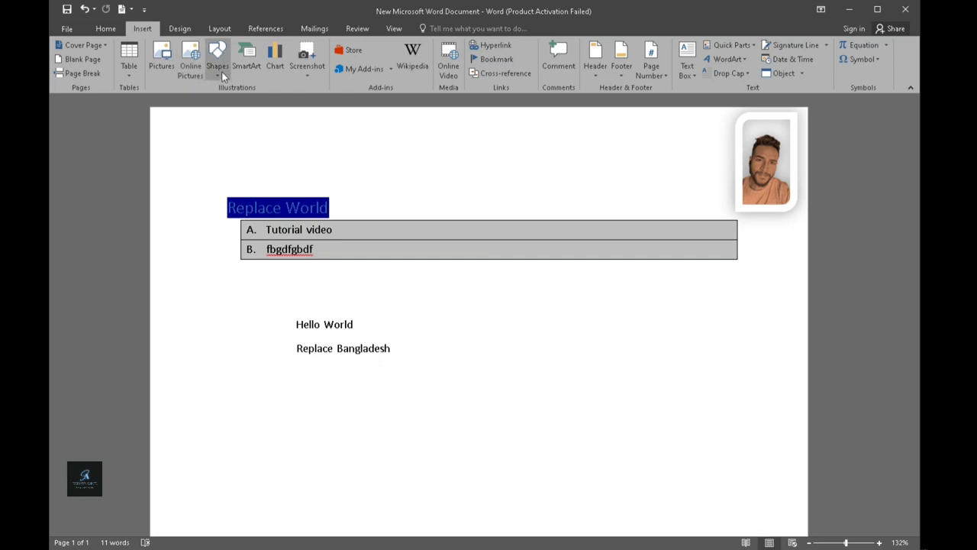
# Step: Open the Table dropdown to show the insert-table grid
pyautogui.click(131, 75)
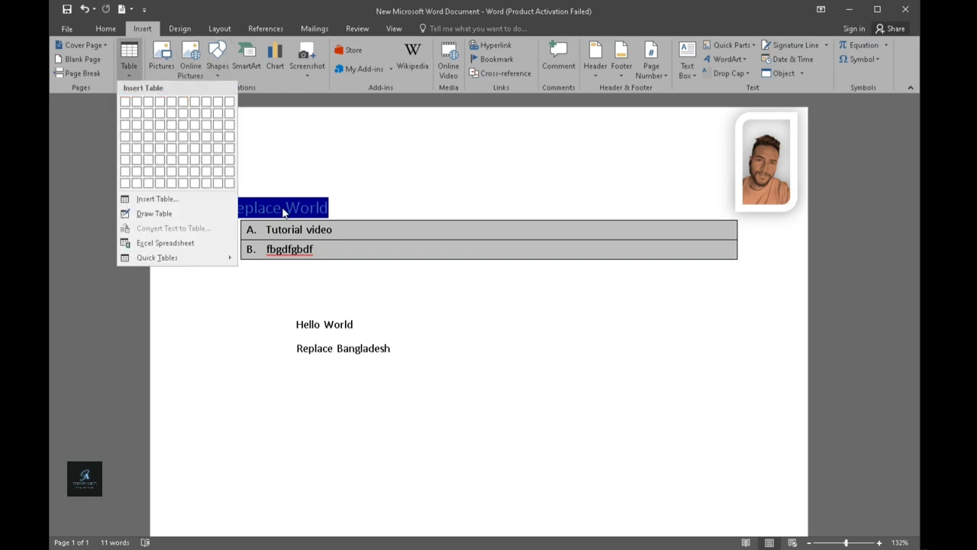
pyautogui.click(389, 395)
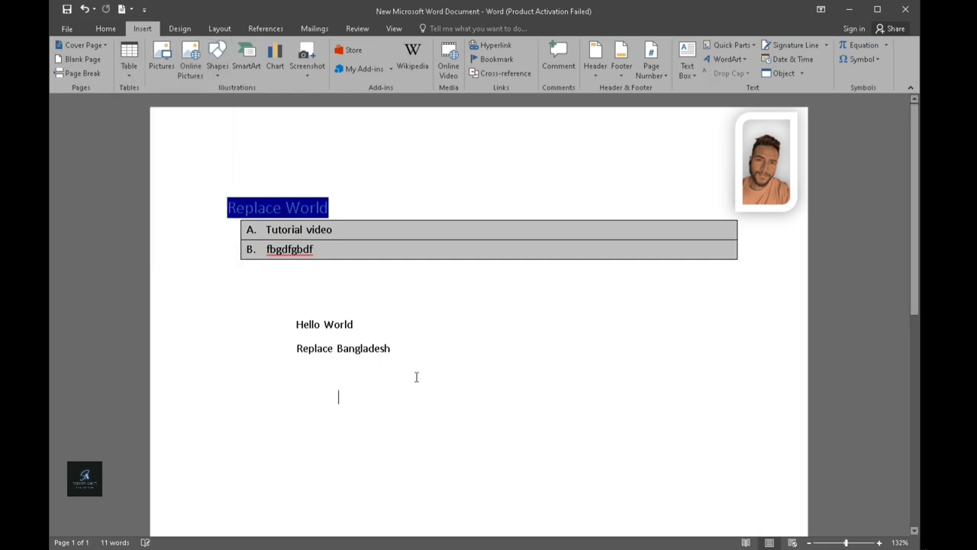
pyautogui.click(129, 61)
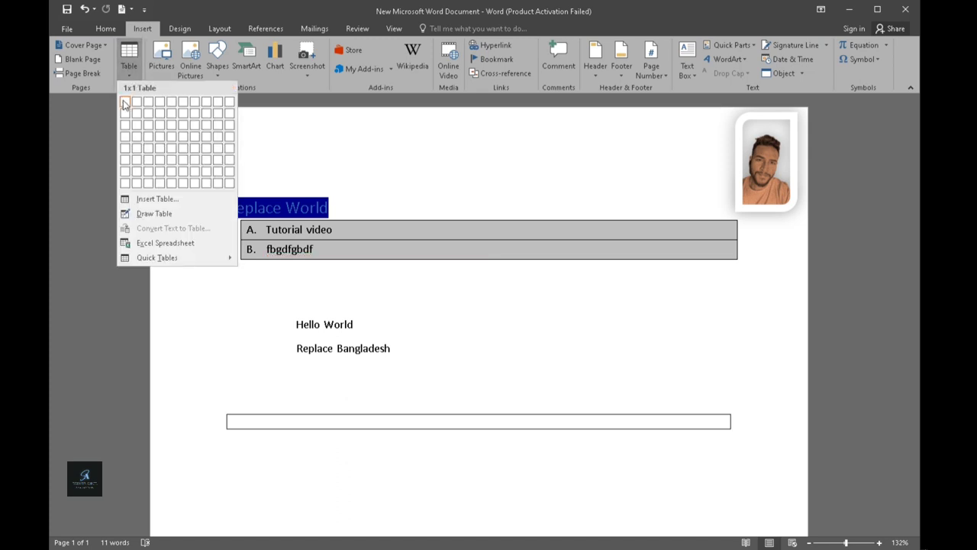
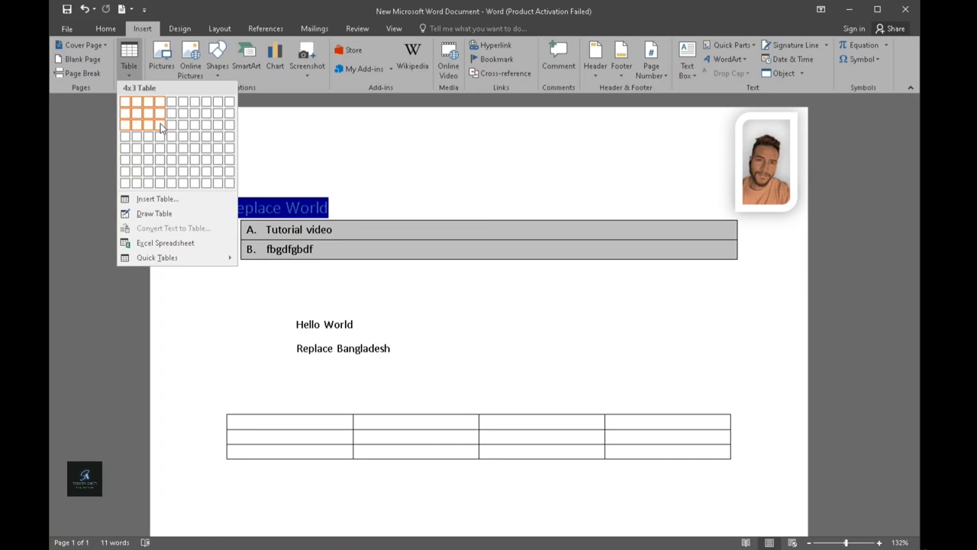
# Step: Insert a 4×3 table, drag it larger, and apply the Grid Table Light style
pyautogui.click(161, 128)
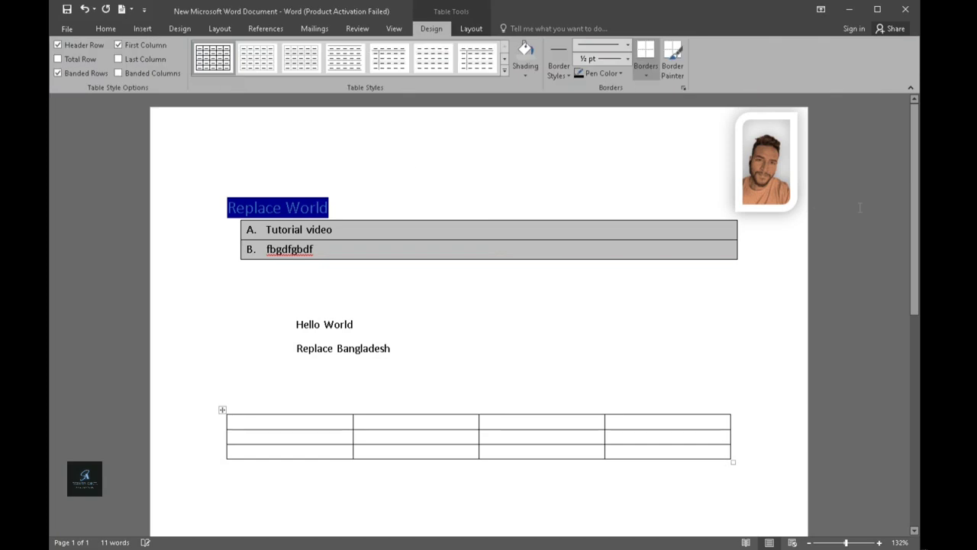
pyautogui.scroll(-3, 916, 233)
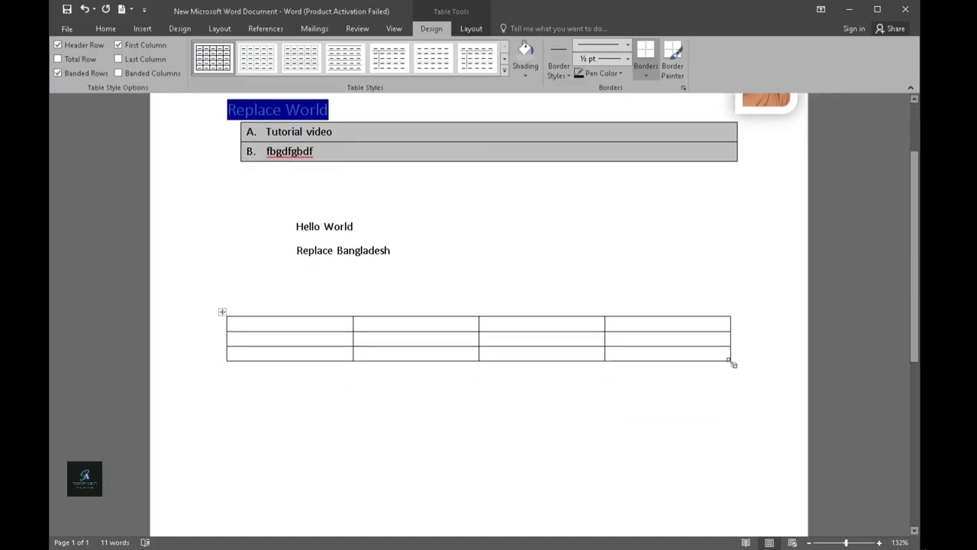
pyautogui.moveTo(733, 364); pyautogui.dragTo(741, 412)
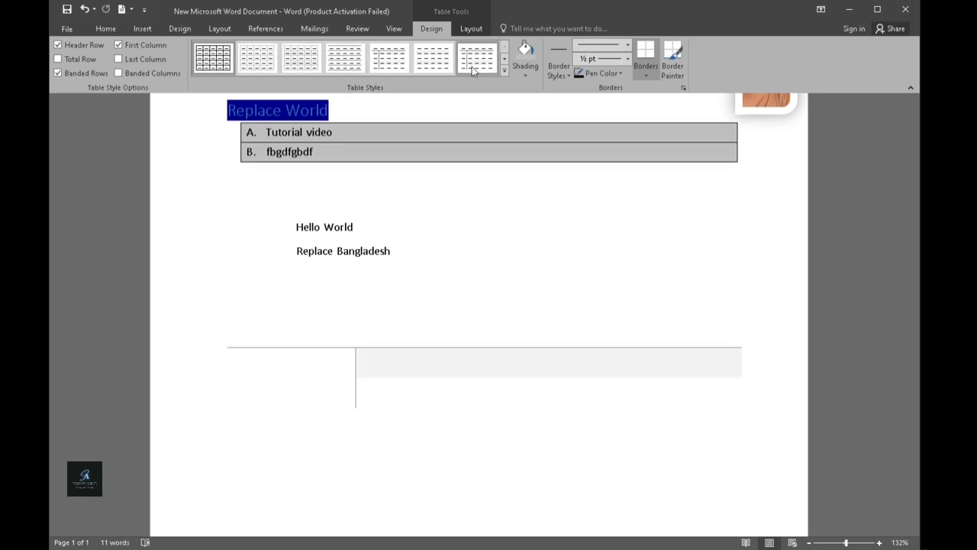
pyautogui.click(257, 70)
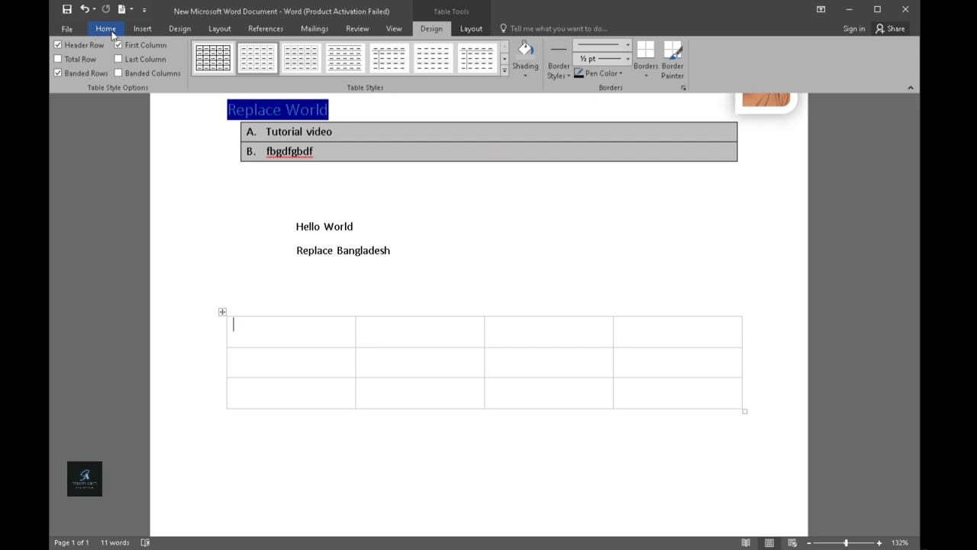
# Step: Shade the first header cell dark blue and the second header cell grey
pyautogui.click(105, 29)
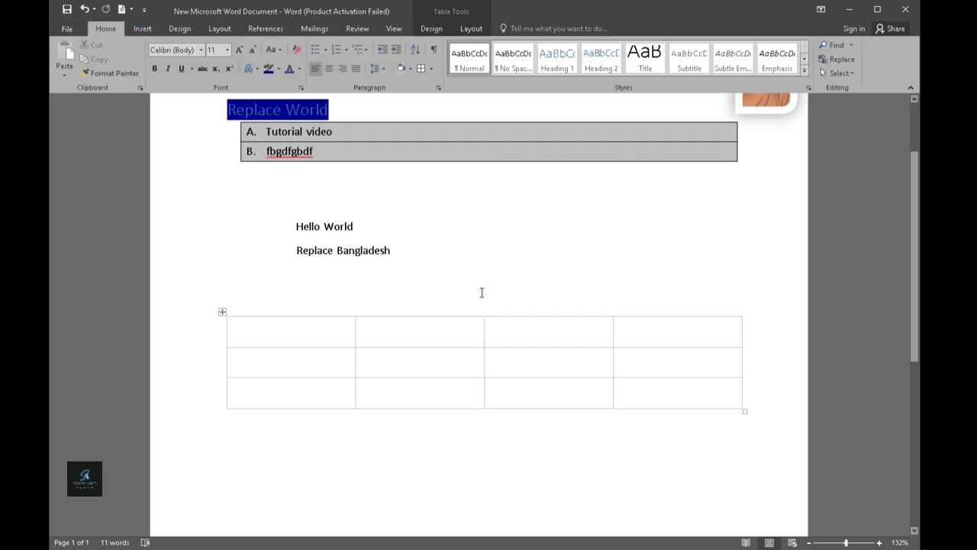
pyautogui.click(402, 69)
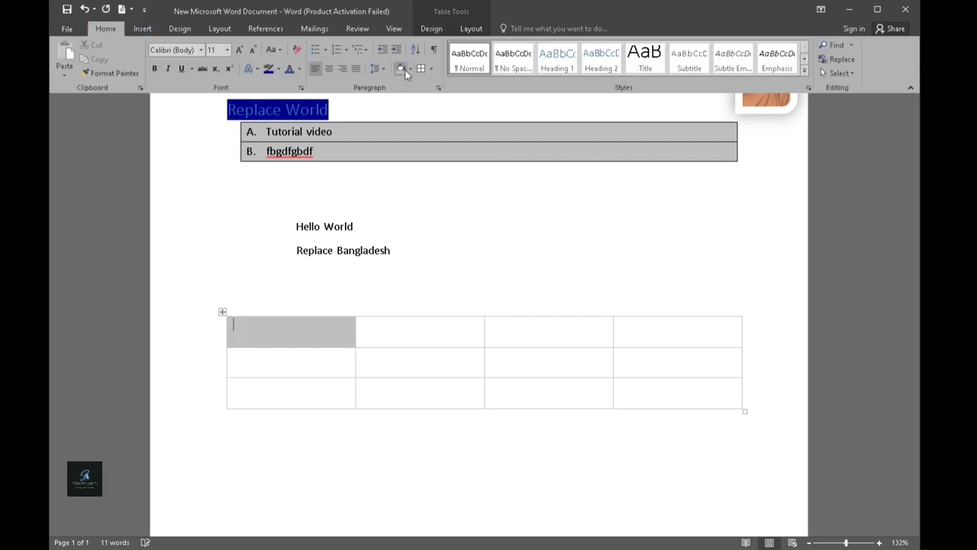
pyautogui.click(409, 68)
pyautogui.click(440, 139)
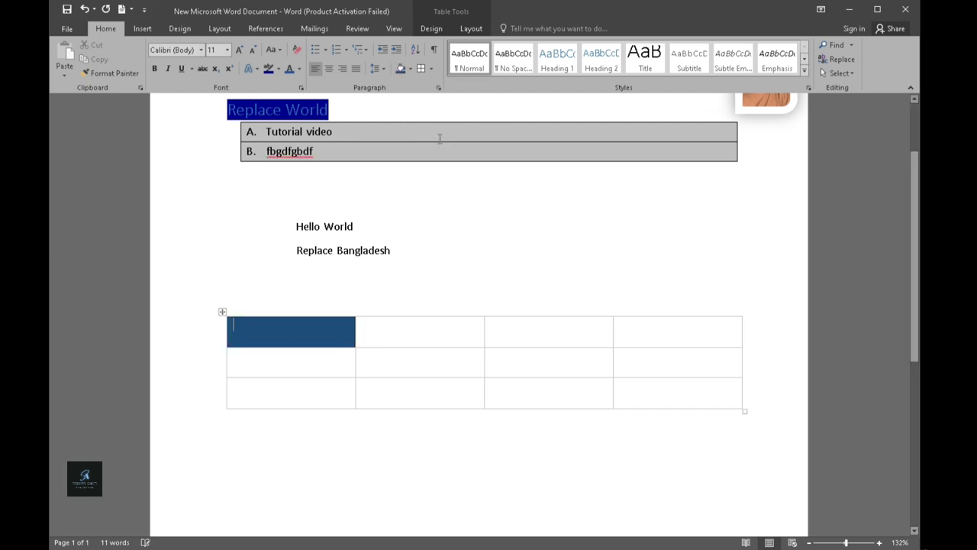
pyautogui.click(409, 68)
pyautogui.click(461, 130)
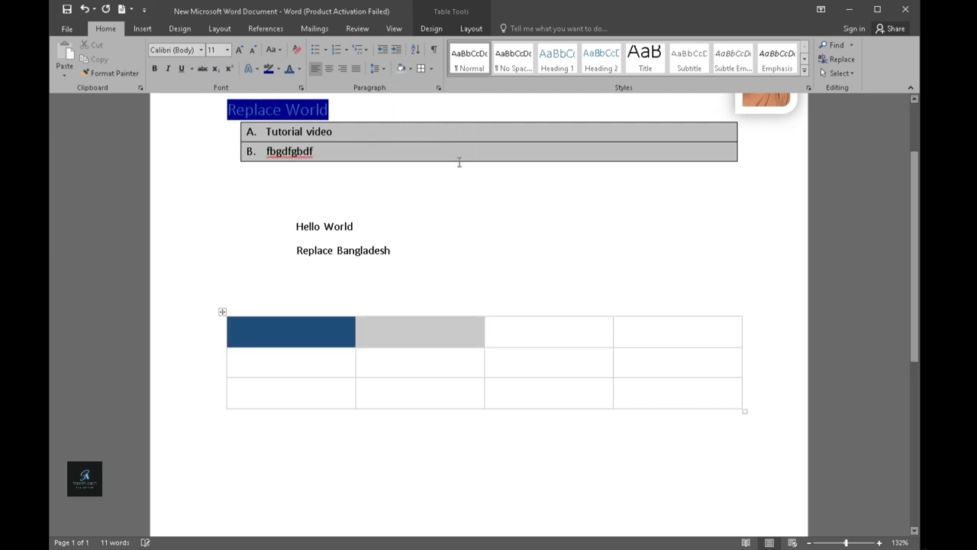
# Step: Shade the third header cell blue-grey and the fourth header cell light blue
pyautogui.click(562, 339)
pyautogui.click(409, 69)
pyautogui.press('Escape')
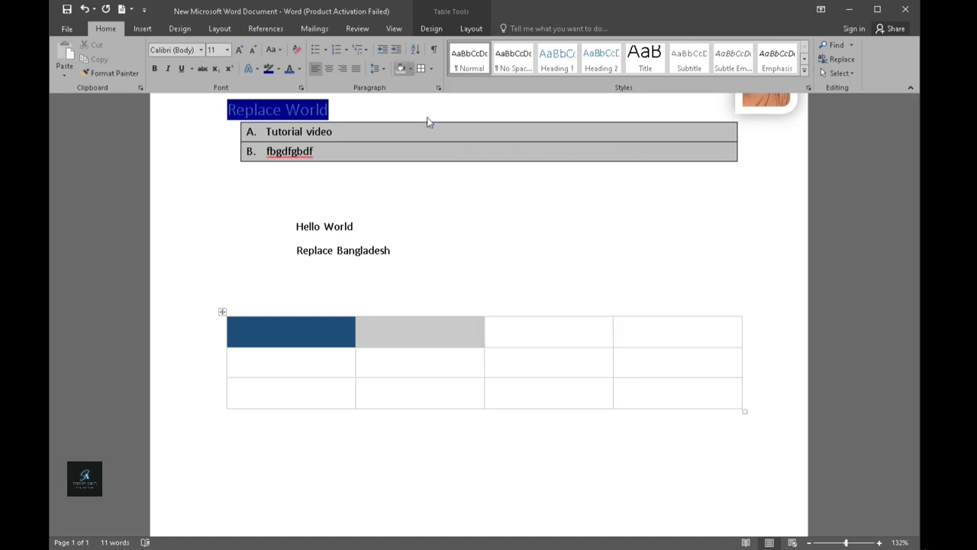
pyautogui.click(691, 333)
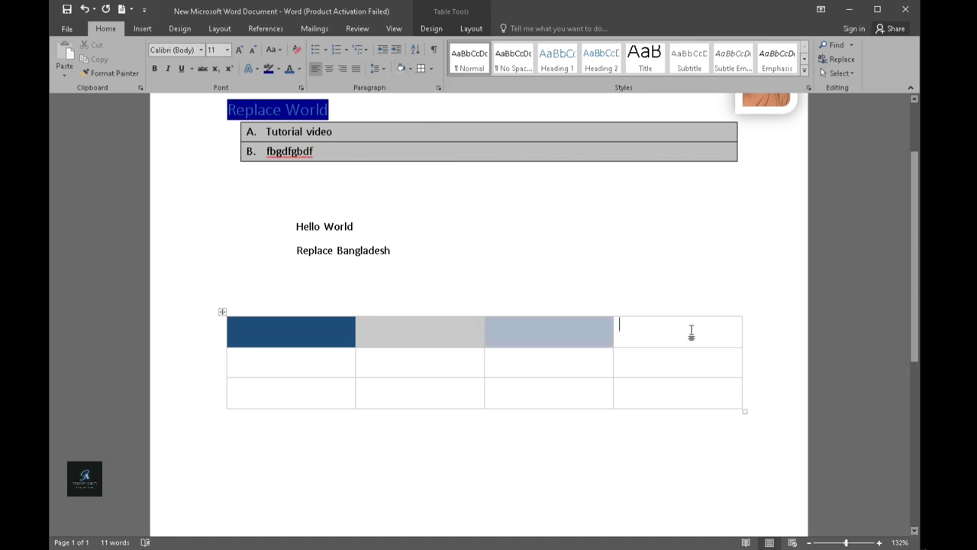
pyautogui.click(409, 68)
pyautogui.click(489, 112)
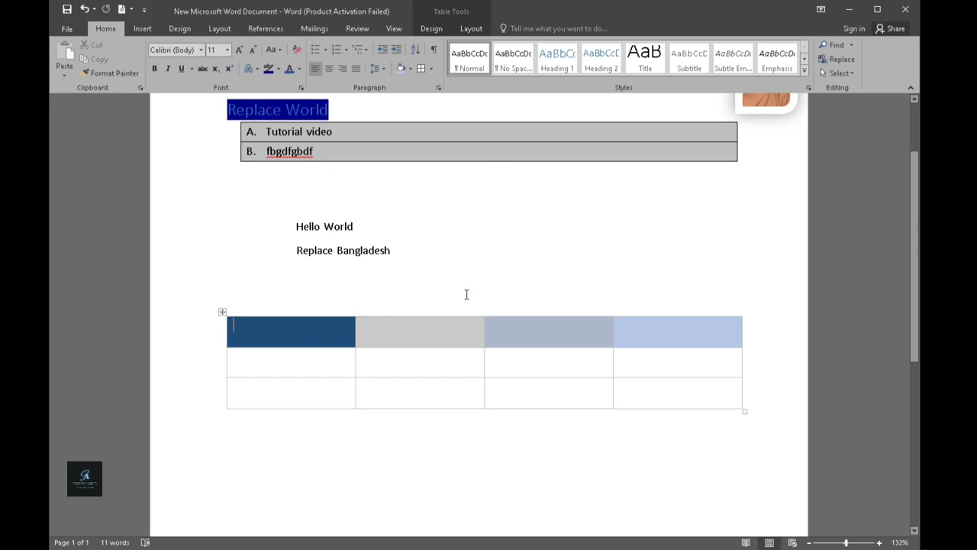
# Step: Select the header row cells and apply a new font colour to them
pyautogui.write('Na')
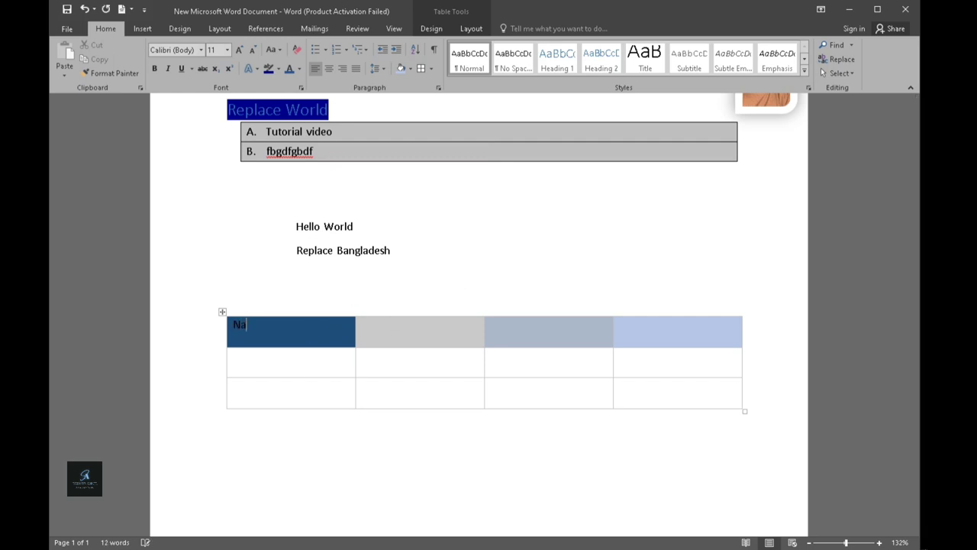
pyautogui.write('me')
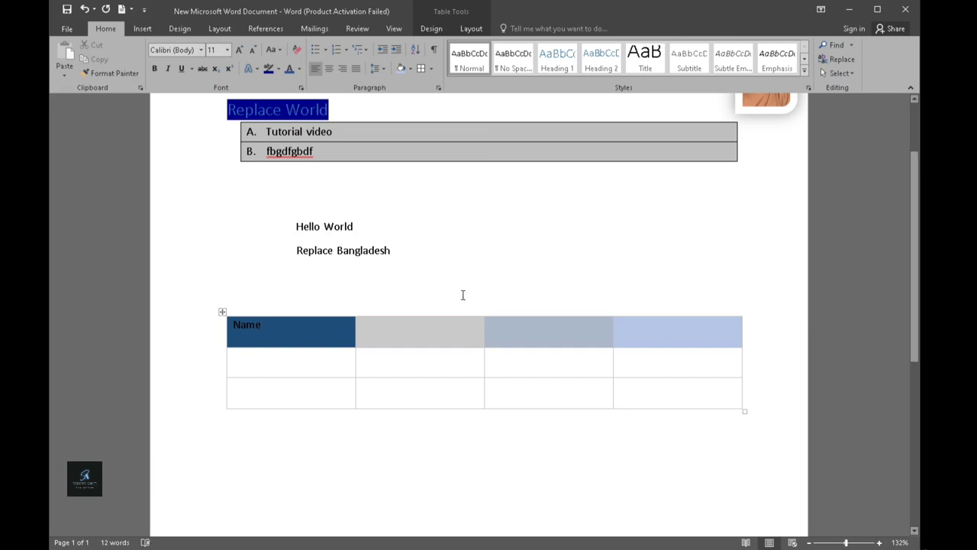
pyautogui.press('BackSpace')
pyautogui.press('BackSpace')
pyautogui.press('BackSpace')
pyautogui.press('BackSpace')
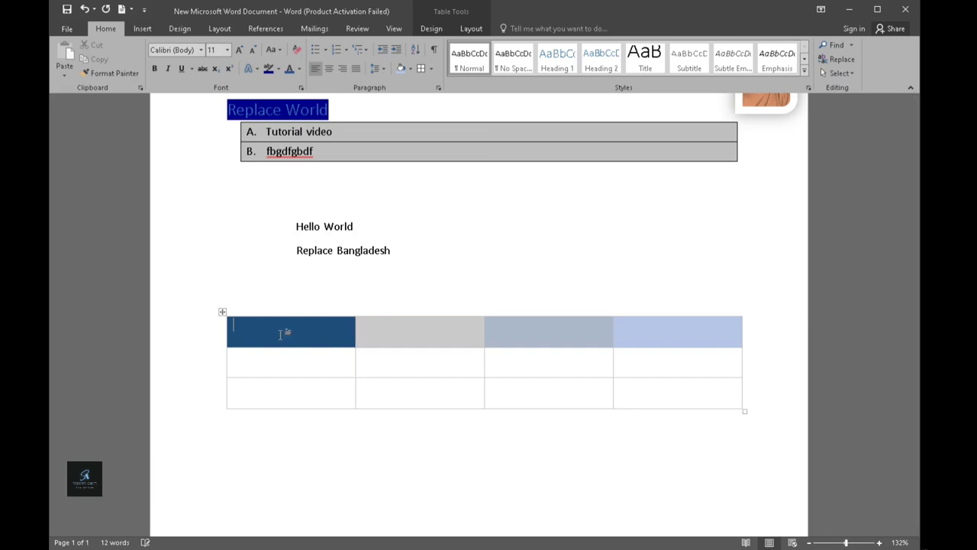
pyautogui.moveTo(279, 329); pyautogui.dragTo(680, 400)
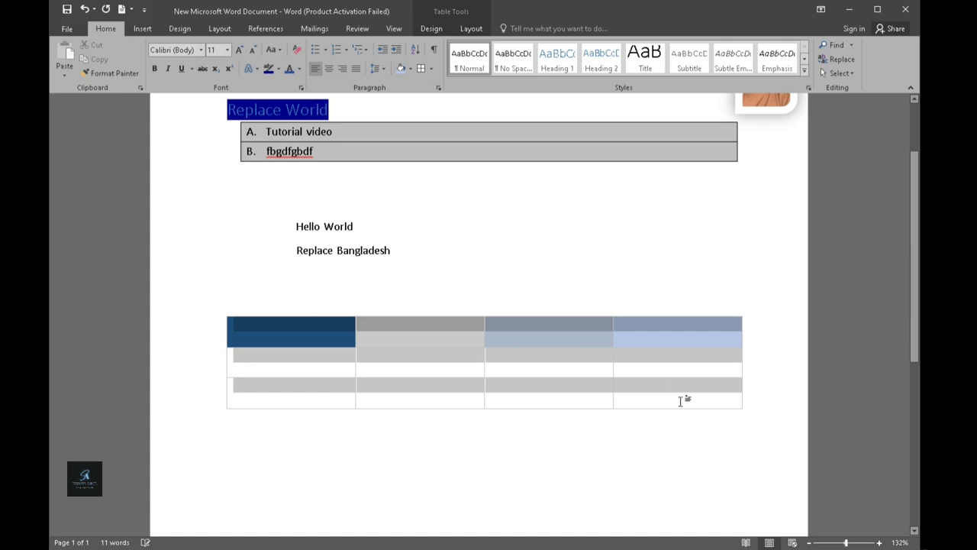
pyautogui.click(299, 70)
pyautogui.click(304, 313)
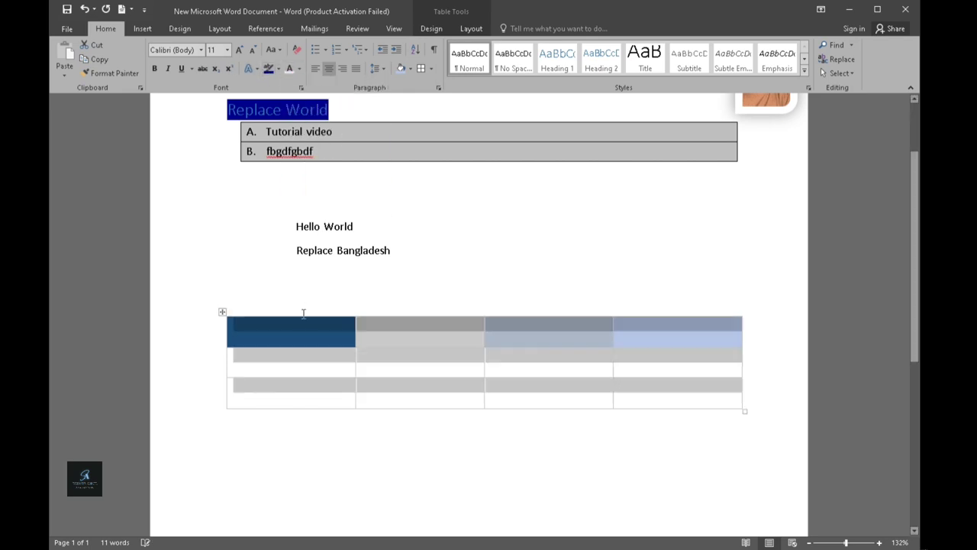
# Step: Type Name, Math, English and Biology into the four header cells
pyautogui.write('Name')
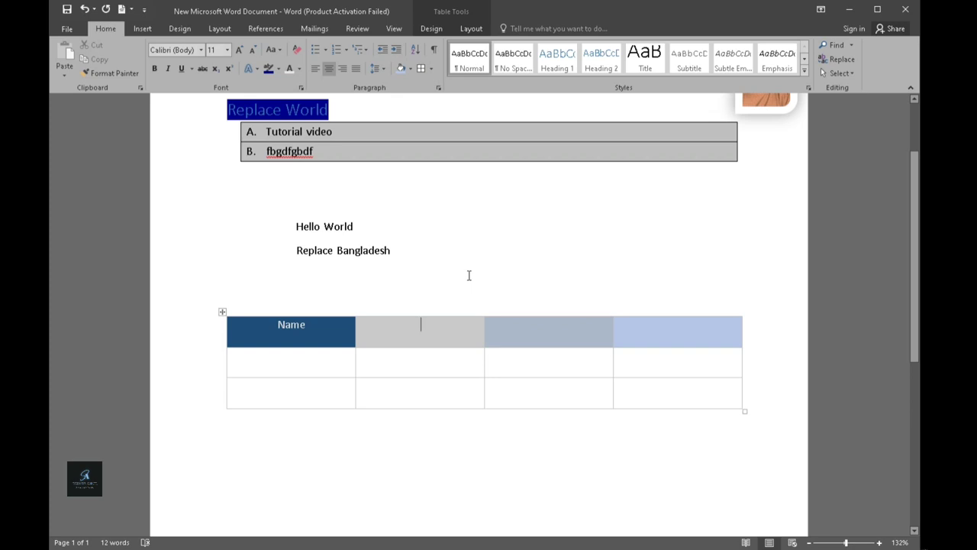
pyautogui.press('Tab')
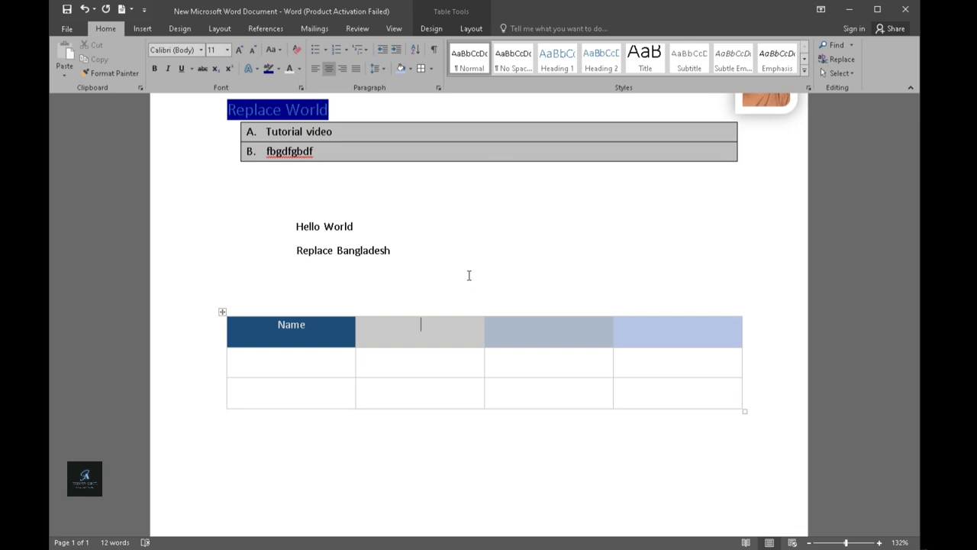
pyautogui.write('Math ')
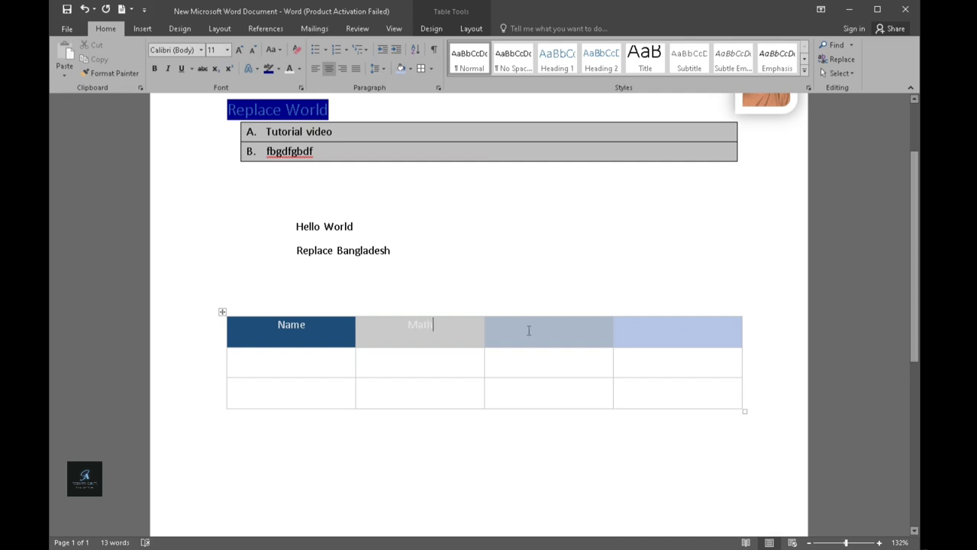
pyautogui.write('English')
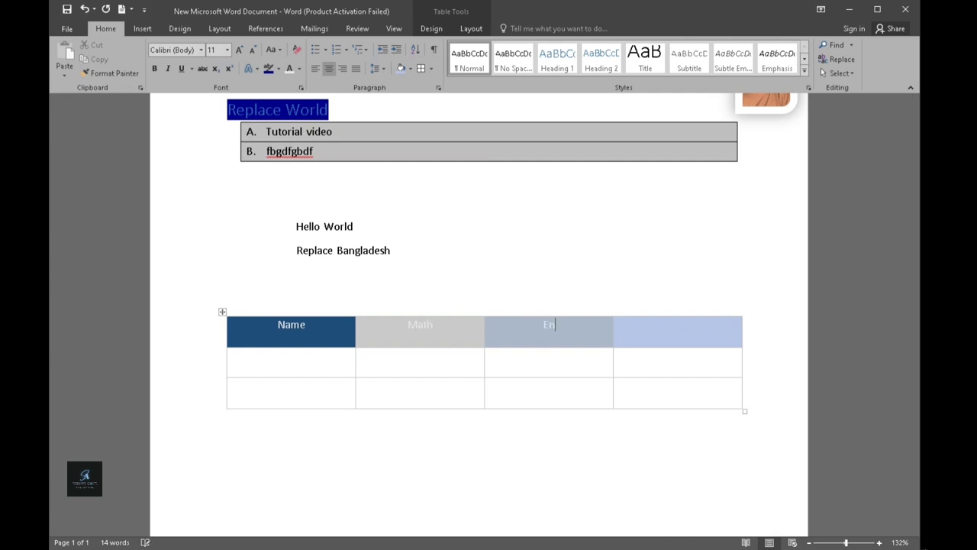
pyautogui.click(670, 336)
pyautogui.write('Biology')
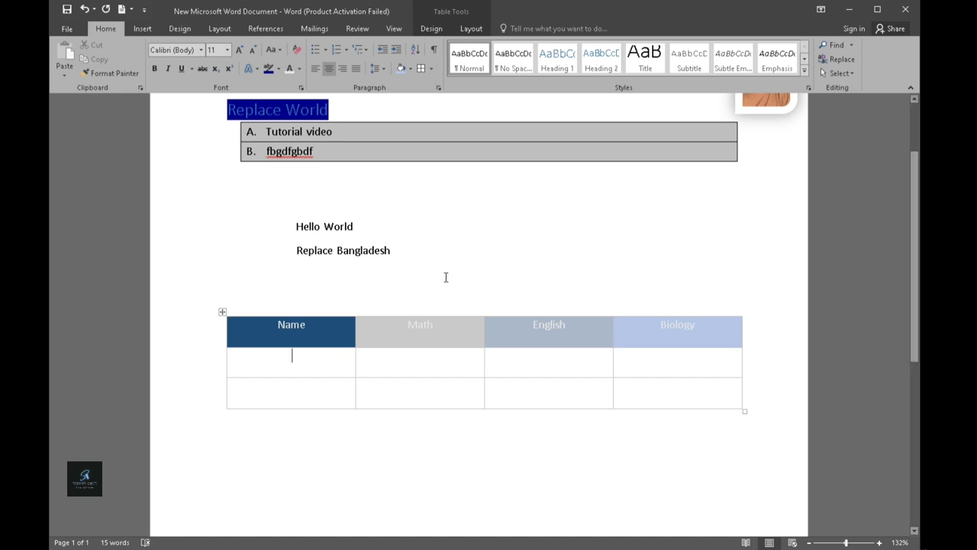
# Step: Enter the first student's name under Name and colour it grey
pyautogui.press('Tab')
pyautogui.write('shuvo')
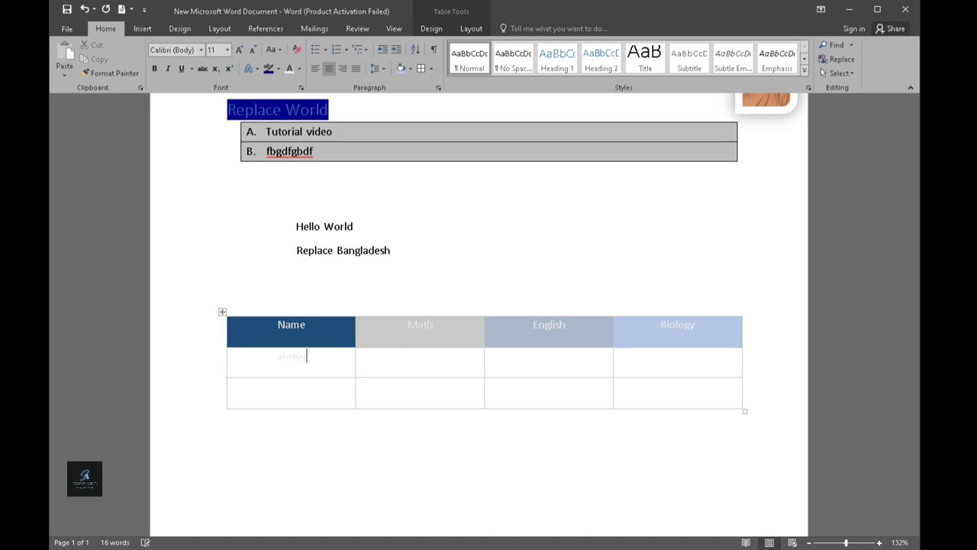
pyautogui.moveTo(309, 356); pyautogui.dragTo(279, 358)
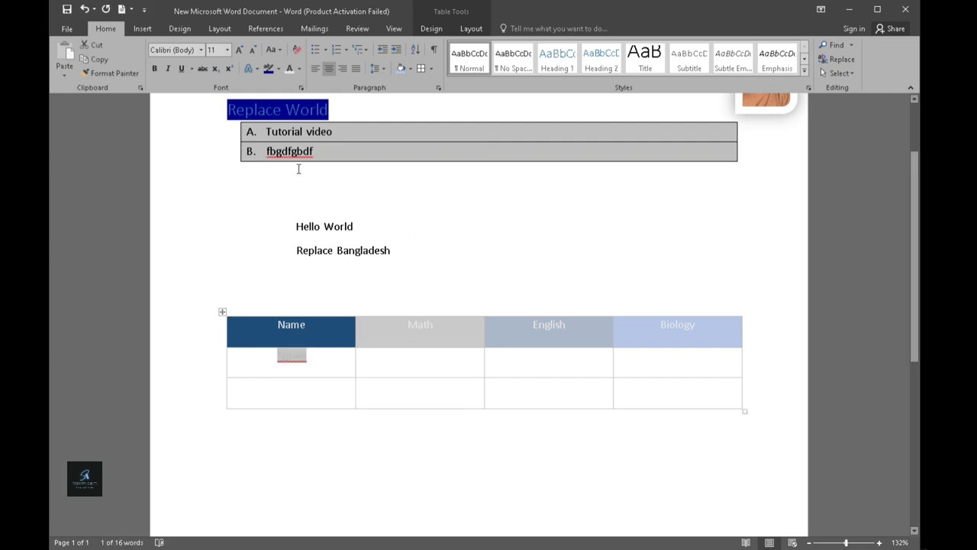
pyautogui.click(299, 69)
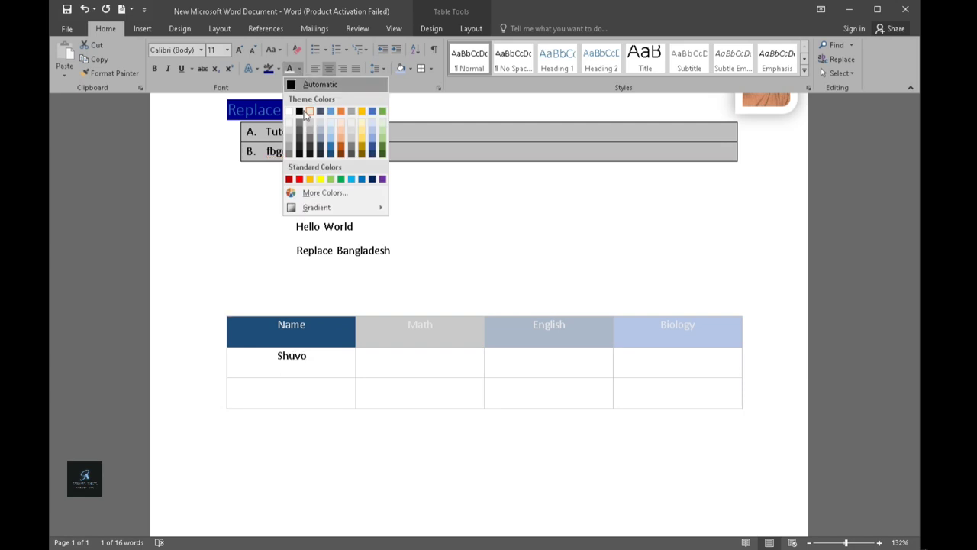
pyautogui.click(299, 128)
# Step: Add the second student's name, darken it, and pick a dark font colour for the first Math cell
pyautogui.click(316, 395)
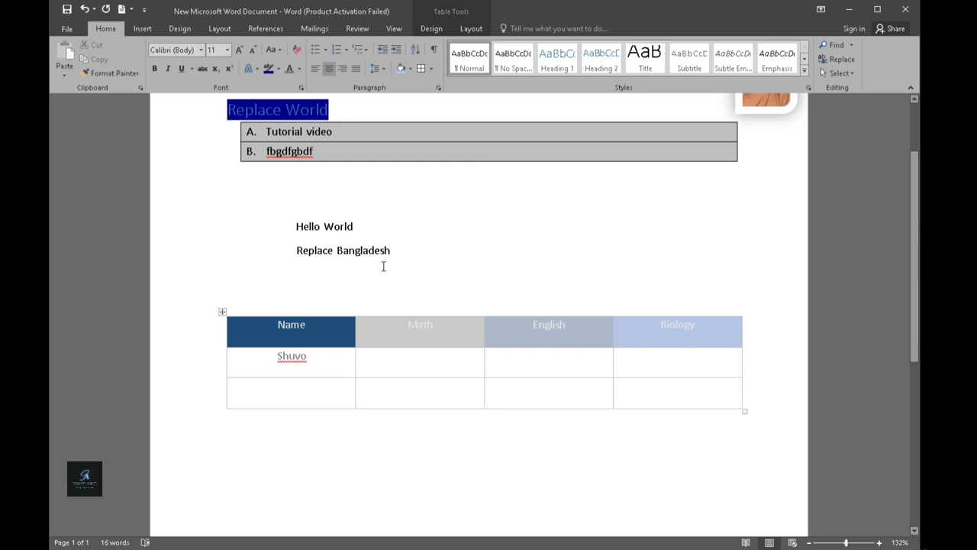
pyautogui.write('R')
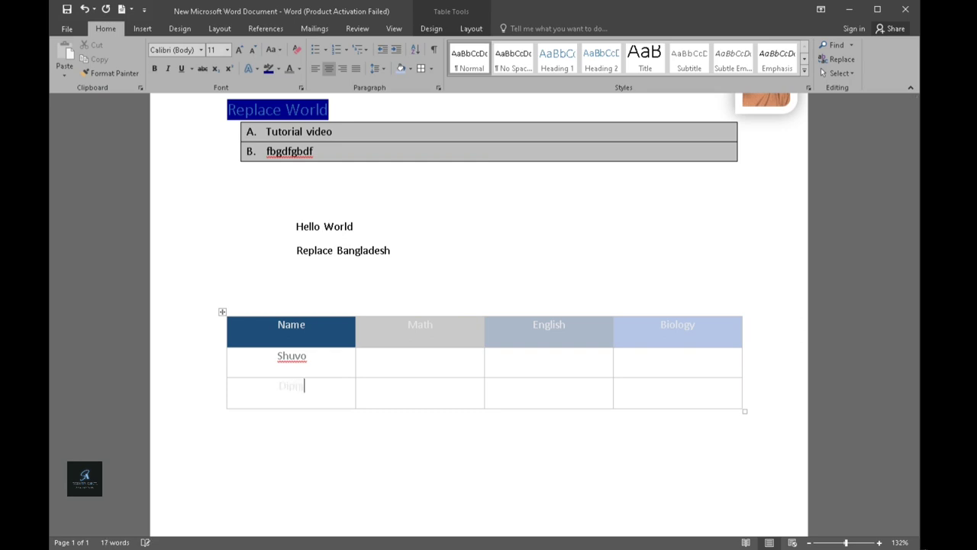
pyautogui.doubleClick(298, 395)
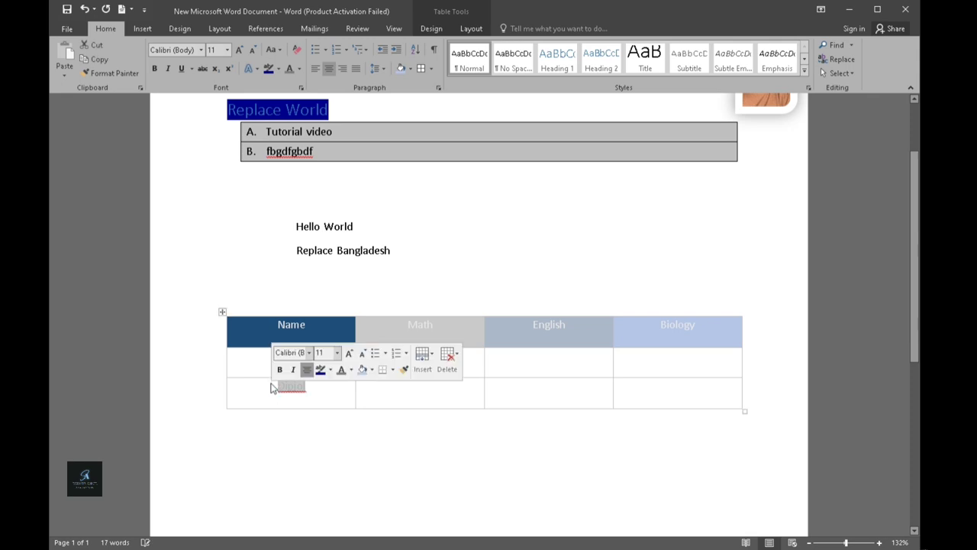
pyautogui.click(290, 69)
pyautogui.click(446, 371)
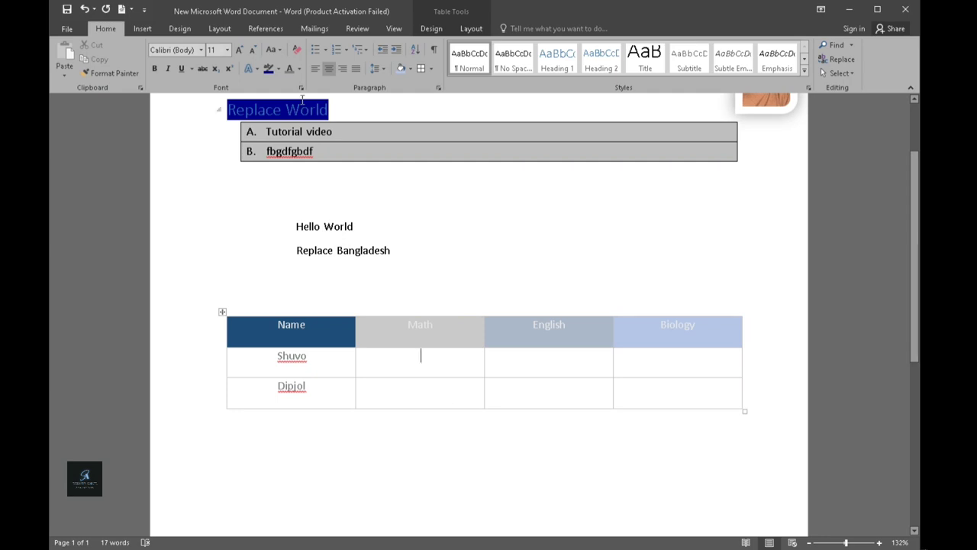
pyautogui.click(300, 68)
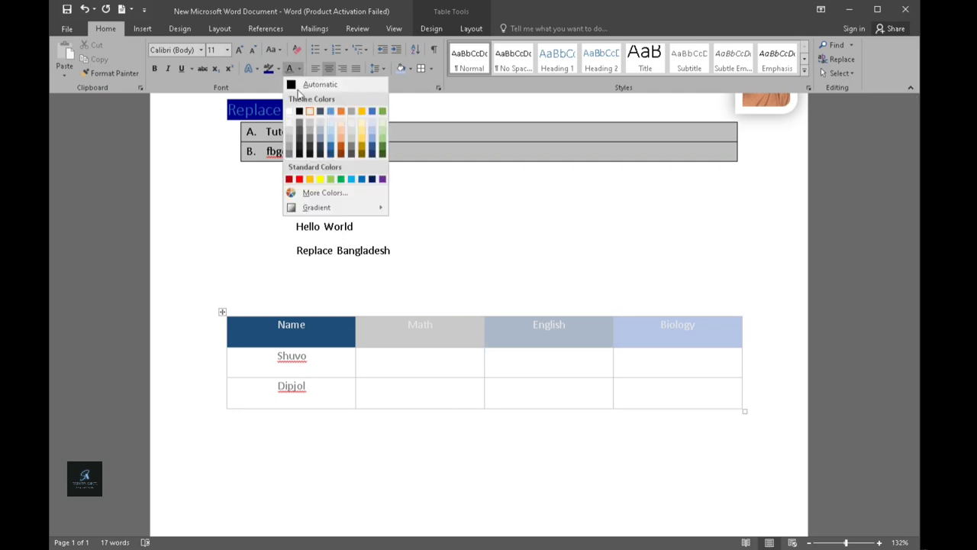
pyautogui.click(300, 153)
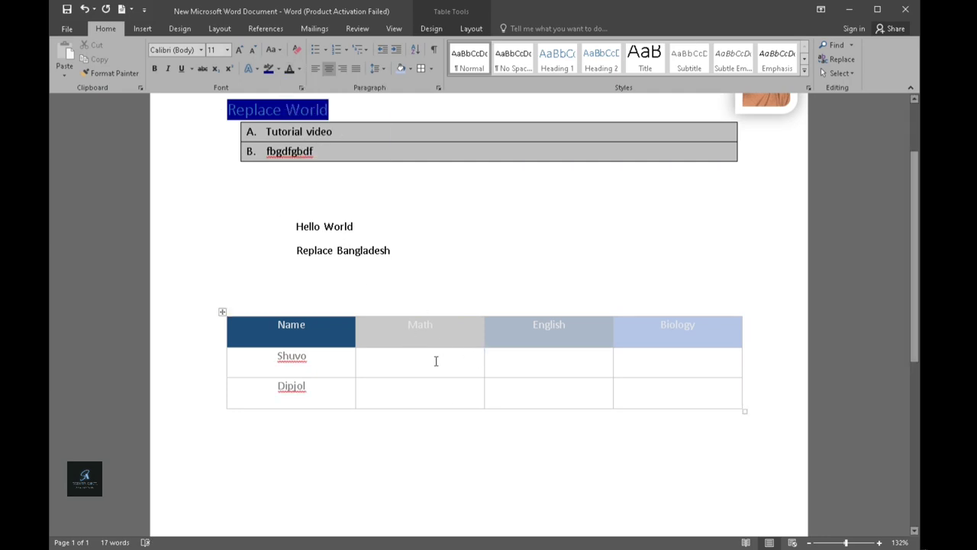
# Step: Enter the Math marks 60 and 80 and left-align the first row's English cell
pyautogui.write('60')
pyautogui.write('80')
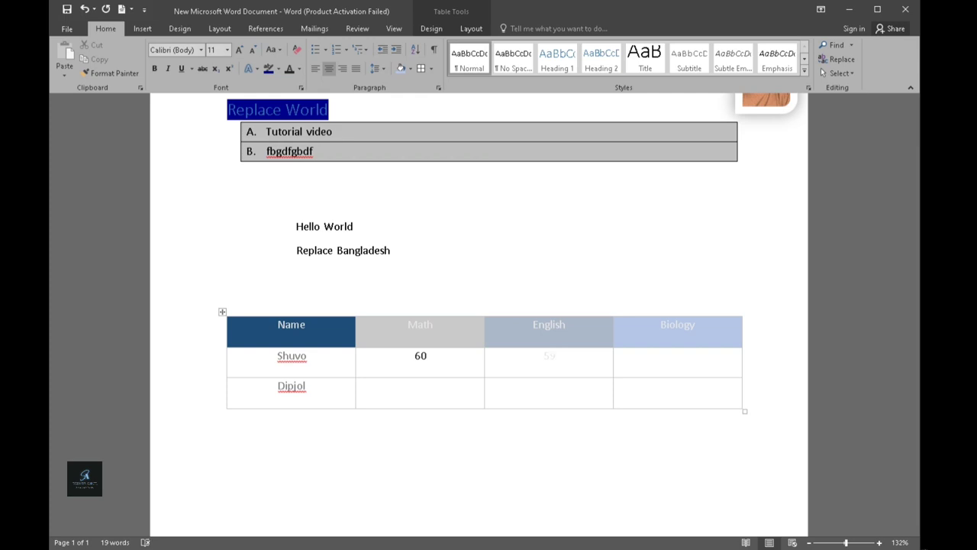
pyautogui.press('BackSpace')
pyautogui.press('BackSpace')
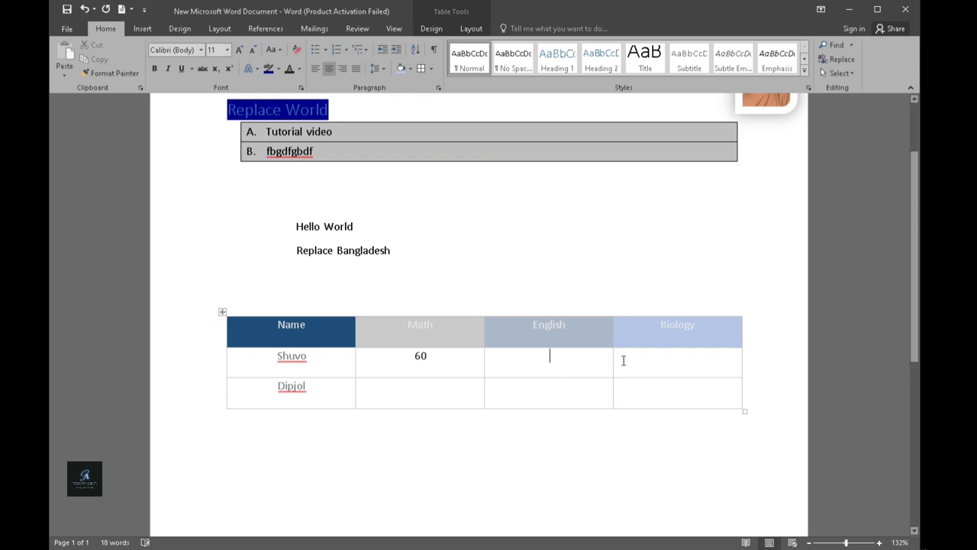
pyautogui.hotkey('ctrl', 'l')
pyautogui.moveTo(458, 353); pyautogui.dragTo(677, 405)
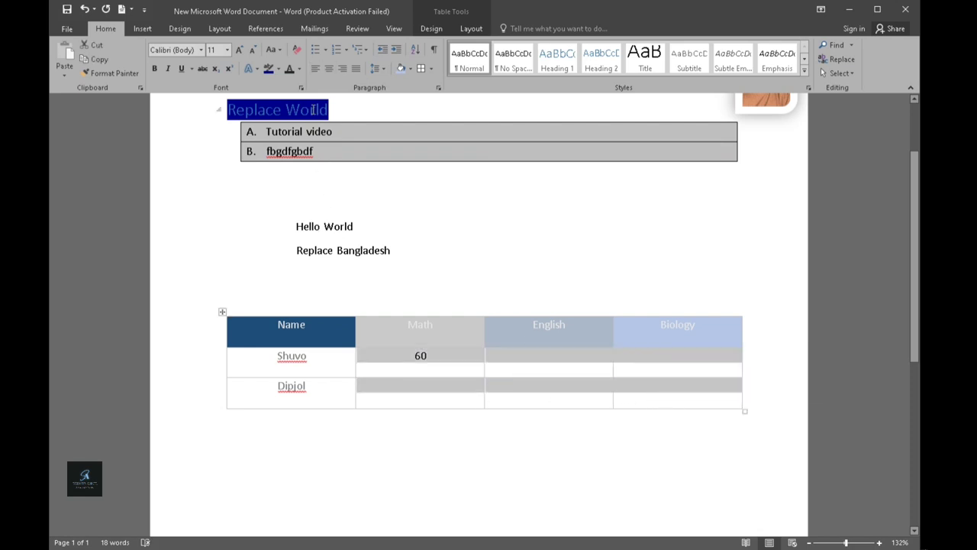
pyautogui.click(558, 355)
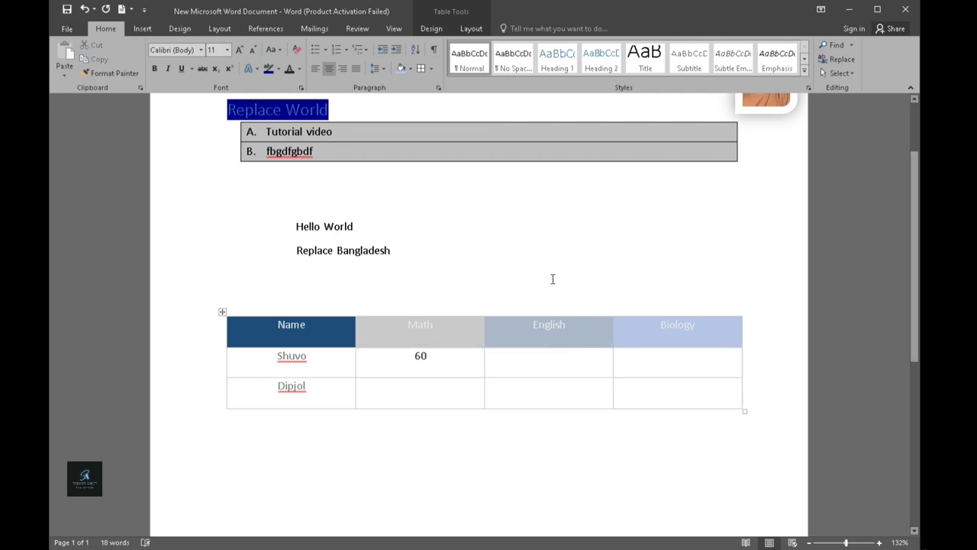
# Step: Fill the remaining mark cells, ending with the second student's 80, 70 and 36
pyautogui.write('80')
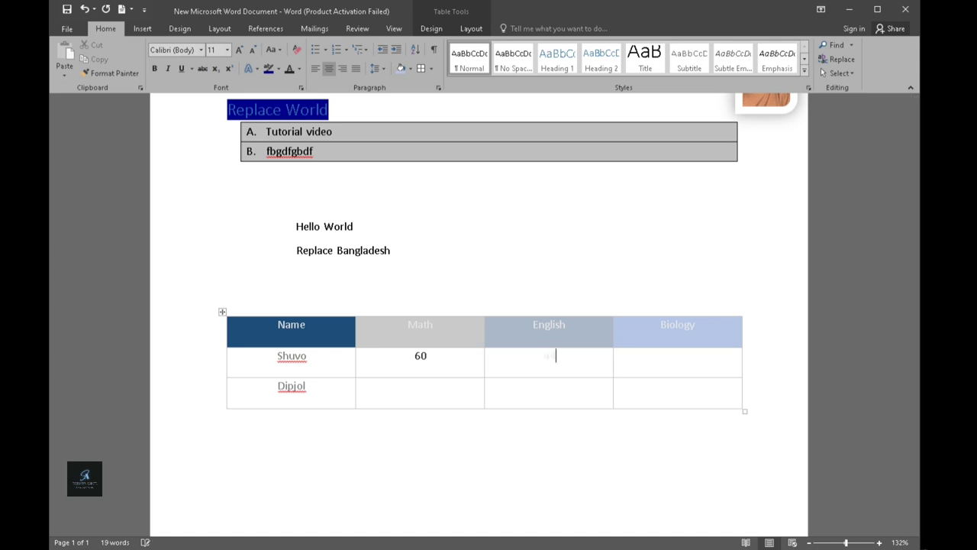
pyautogui.click(679, 356)
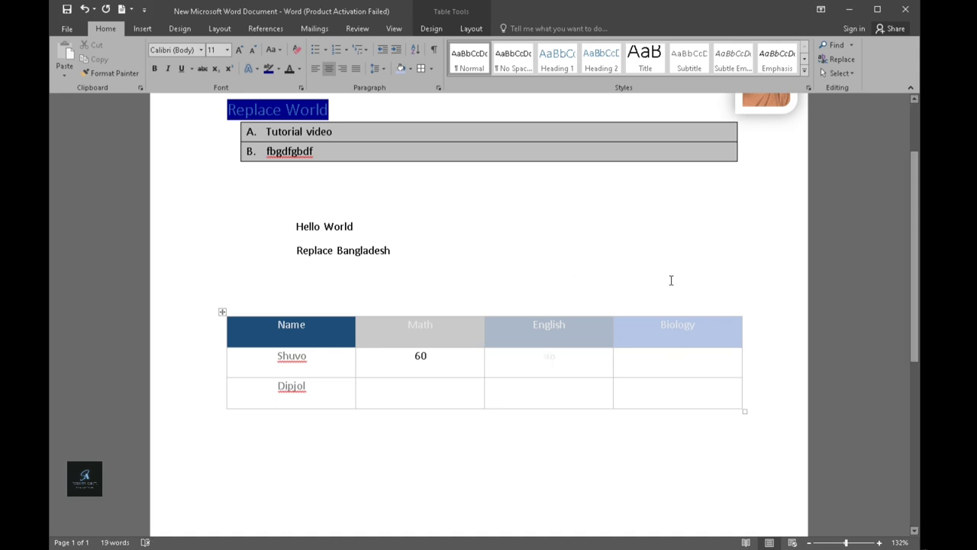
pyautogui.write('90')
pyautogui.click(414, 393)
pyautogui.write('80')
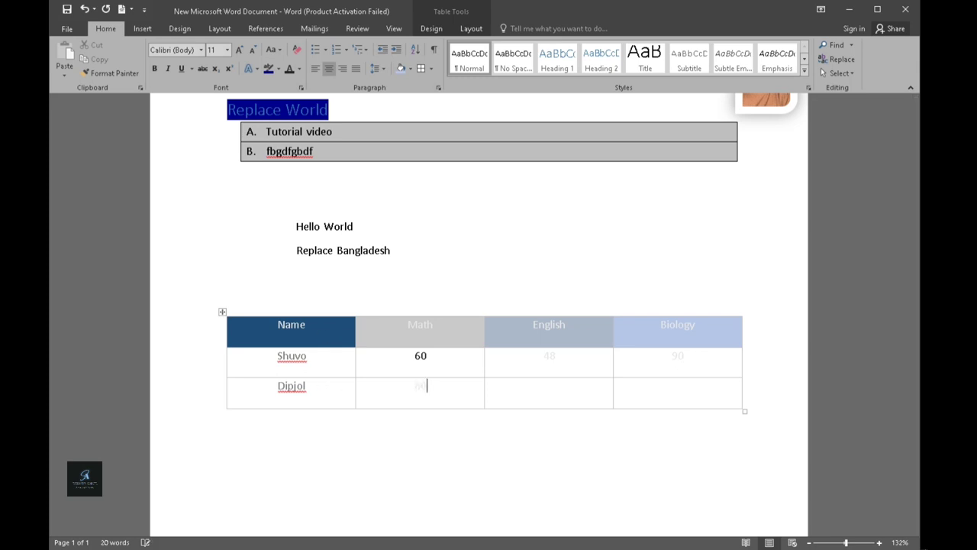
pyautogui.click(549, 390)
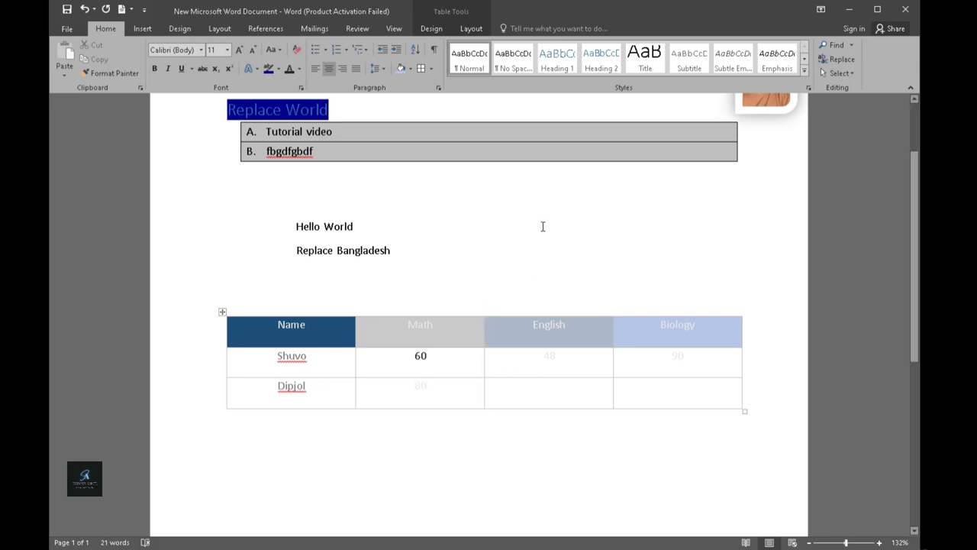
pyautogui.write('70')
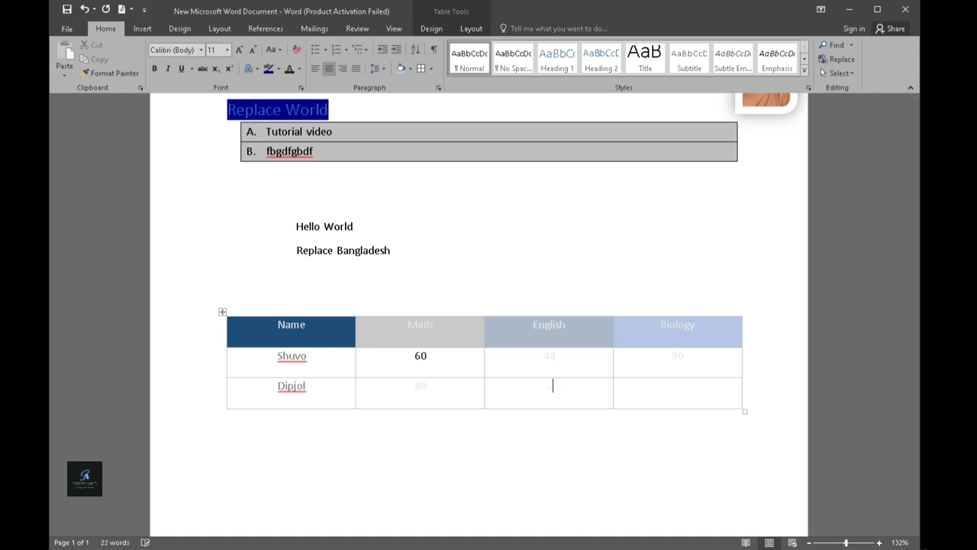
pyautogui.press('Tab')
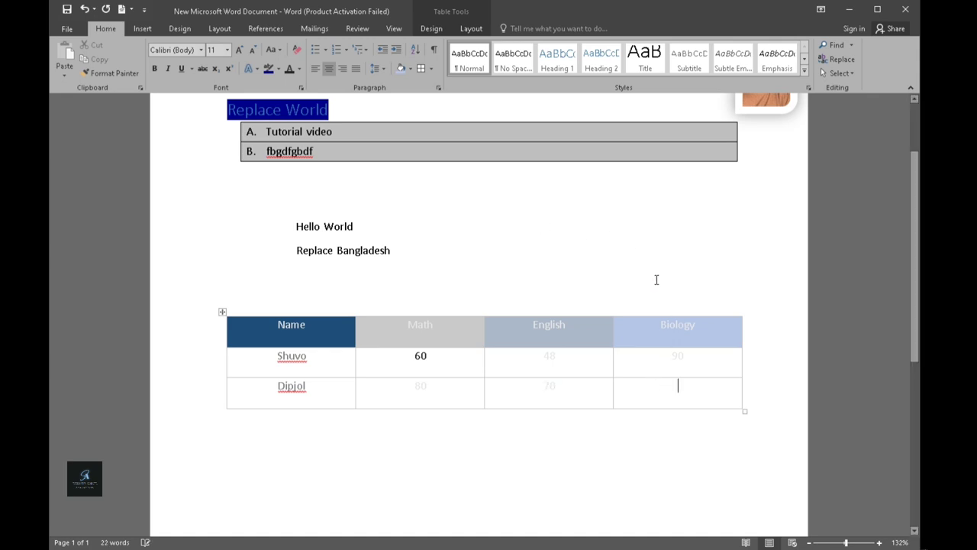
pyautogui.write('36')
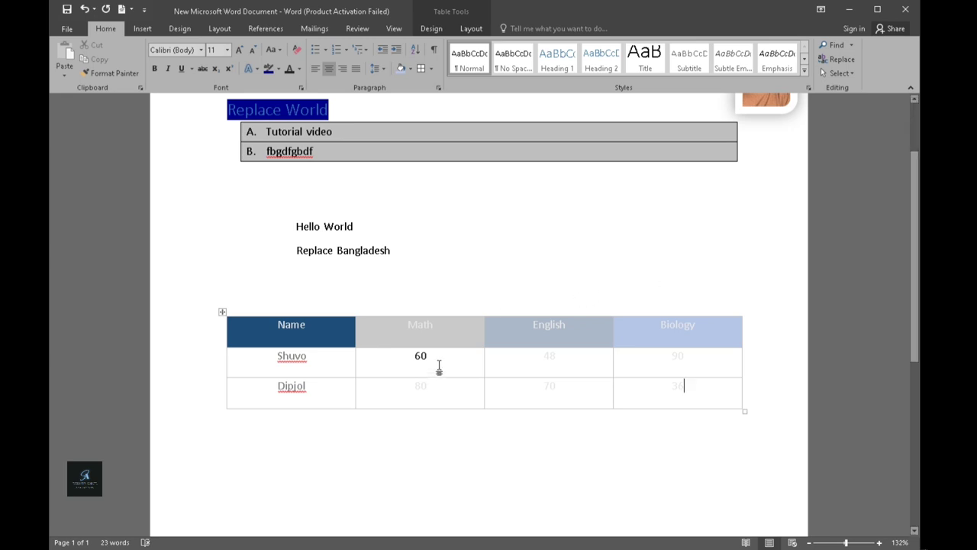
# Step: Select both rows of marks and give them a dark font colour
pyautogui.moveTo(439, 367); pyautogui.dragTo(650, 397)
pyautogui.click(523, 387)
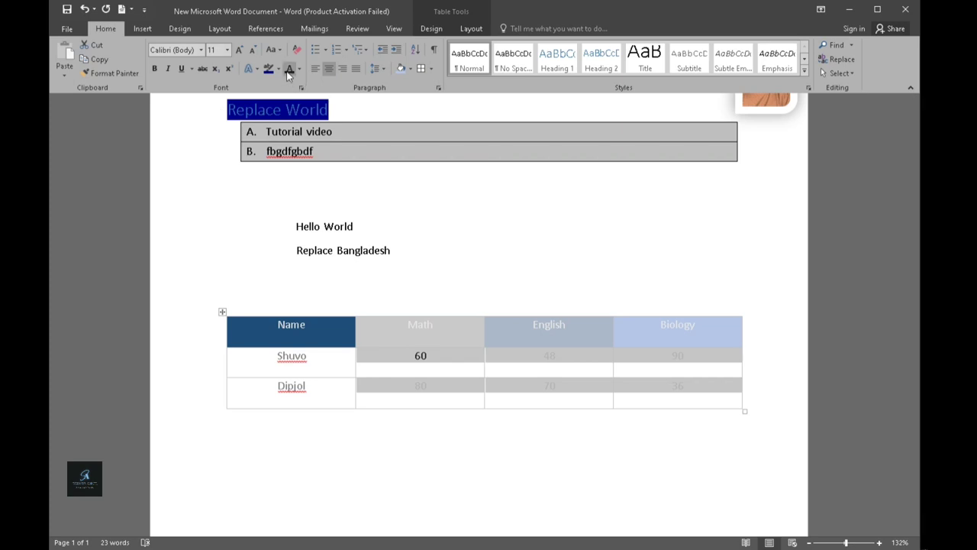
pyautogui.click(647, 422)
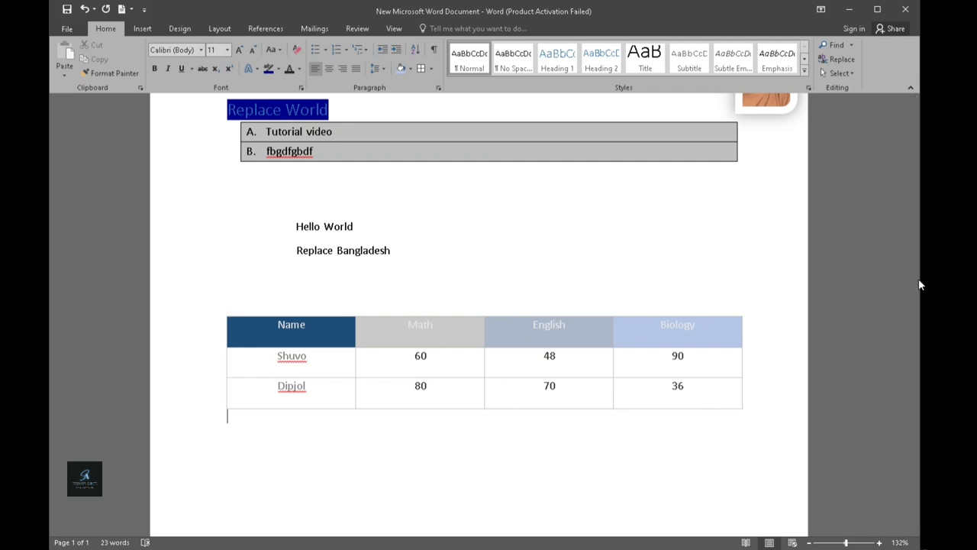
pyautogui.moveTo(918, 283); pyautogui.dragTo(914, 338)
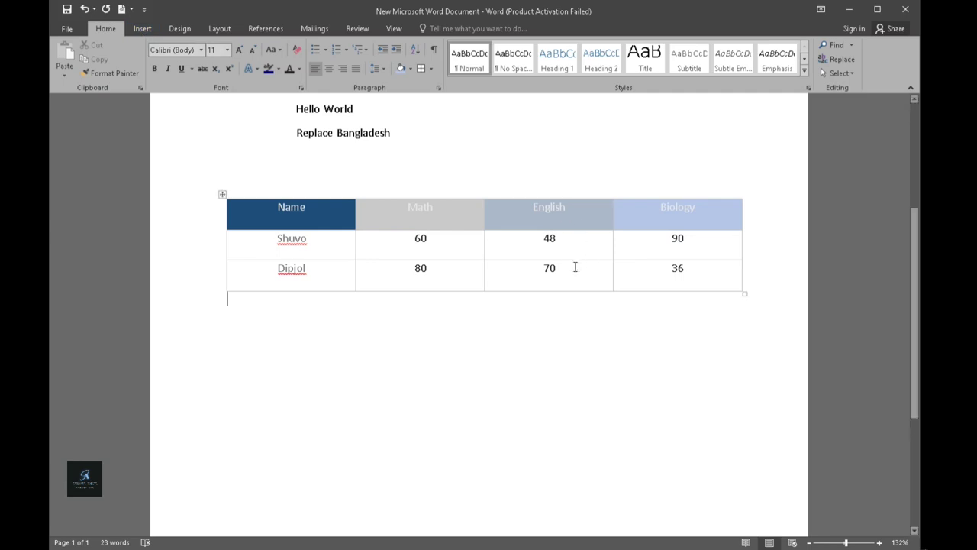
# Step: Insert a 3-D Clustered Column chart from the Column chart types
pyautogui.click(145, 30)
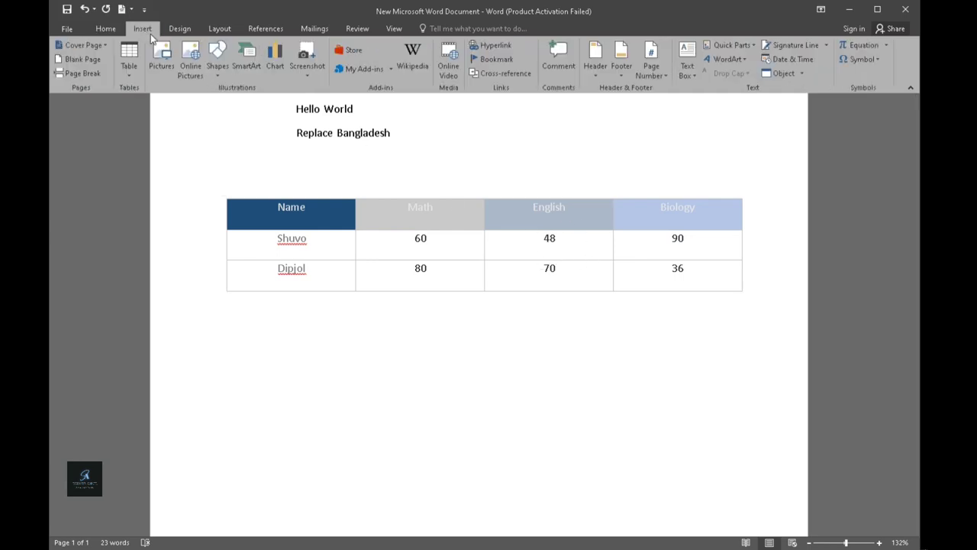
pyautogui.click(280, 67)
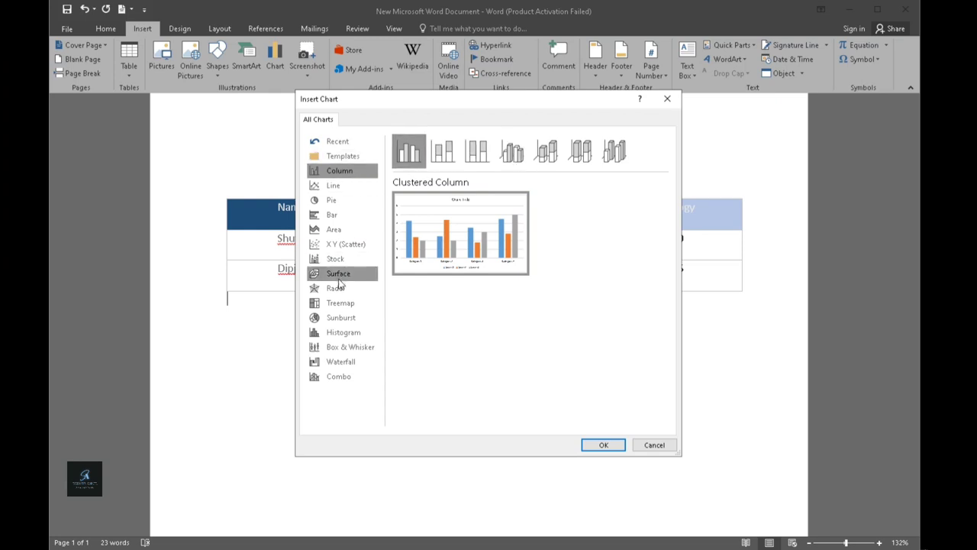
pyautogui.click(351, 213)
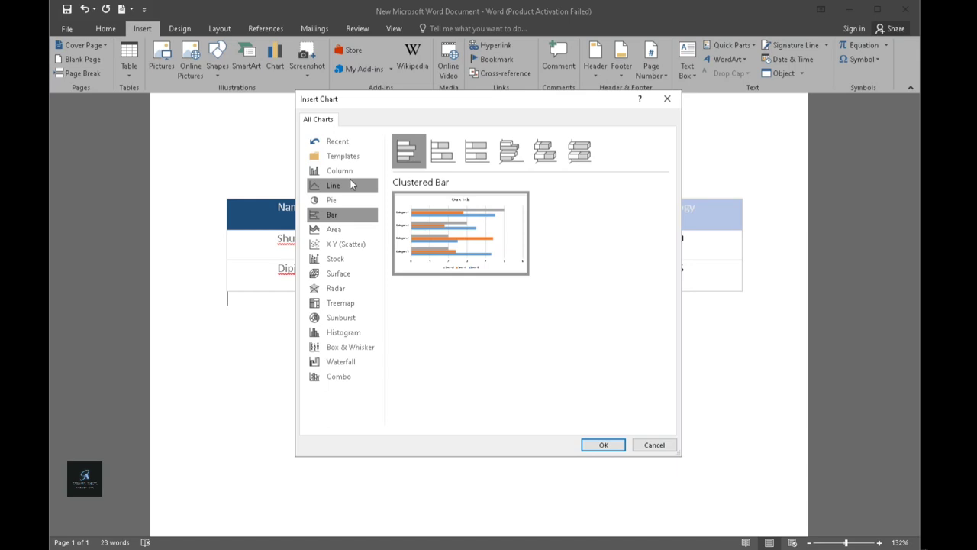
pyautogui.click(356, 171)
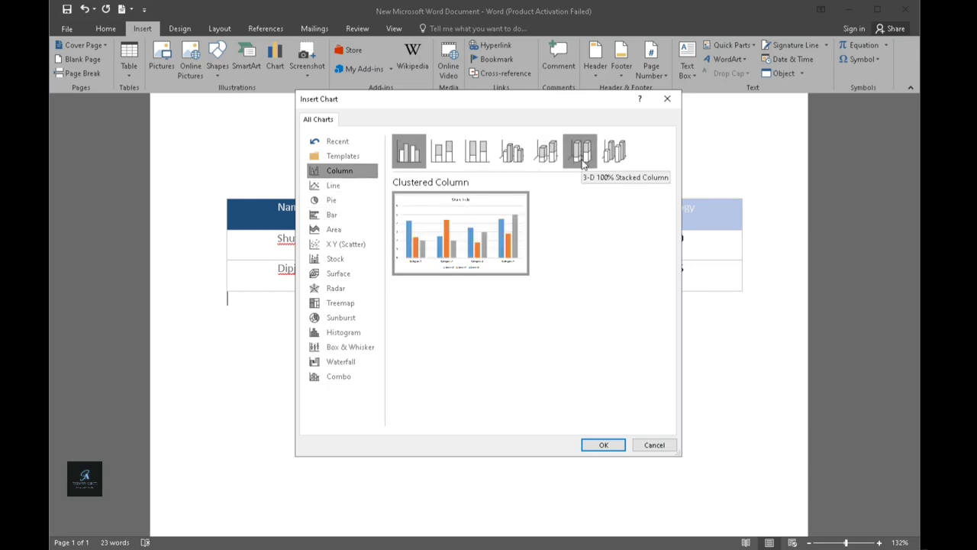
pyautogui.click(517, 160)
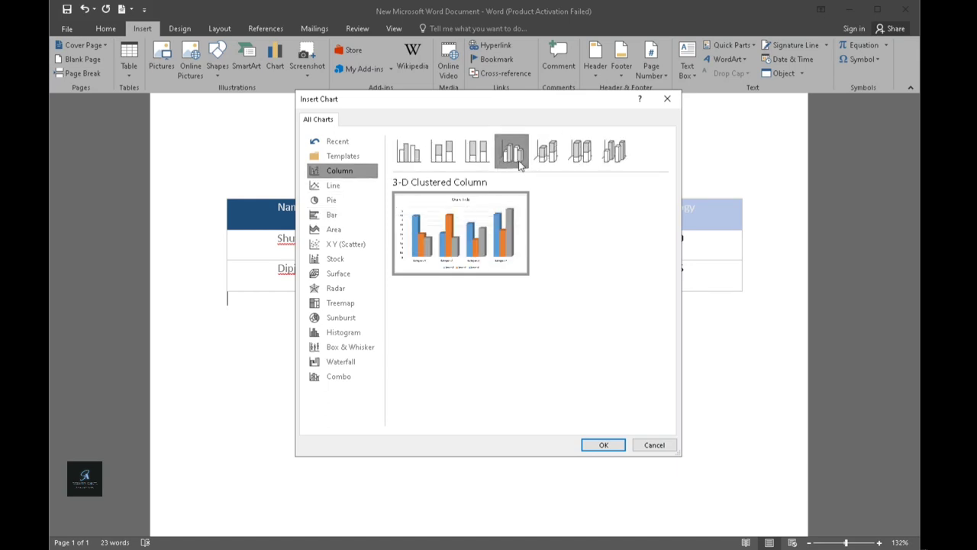
pyautogui.click(604, 446)
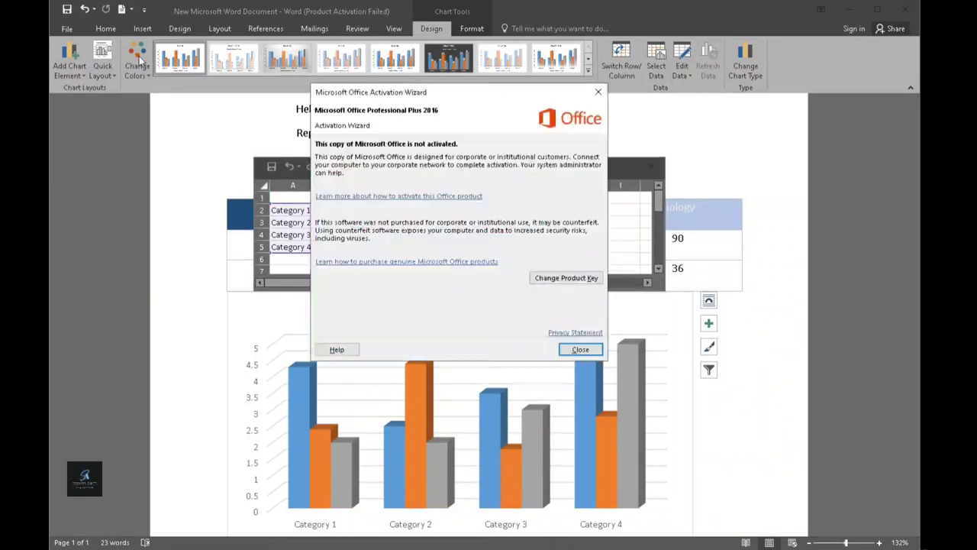
# Step: Dismiss the activation notice, move the data sheet aside, and enter Name in cell A1
pyautogui.click(580, 349)
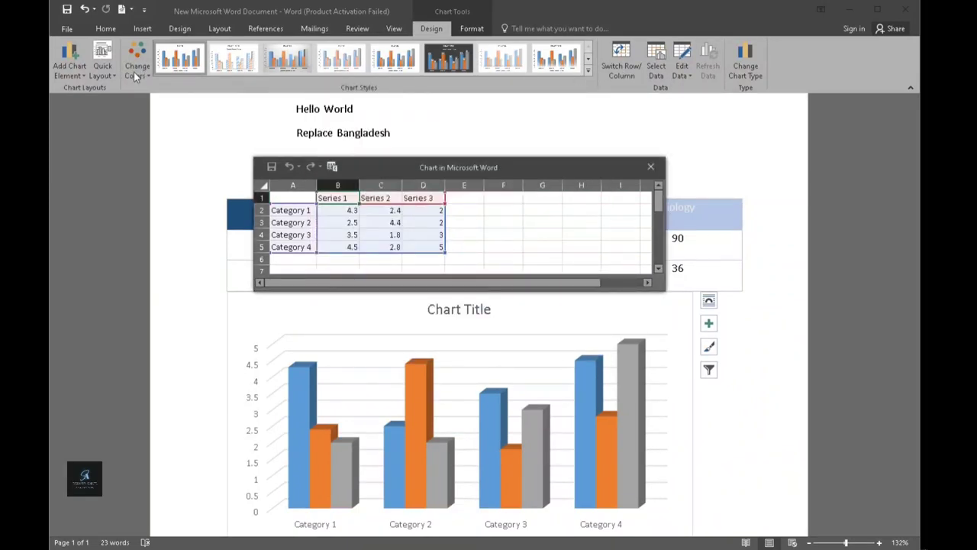
pyautogui.moveTo(468, 167); pyautogui.dragTo(712, 61)
pyautogui.click(539, 103)
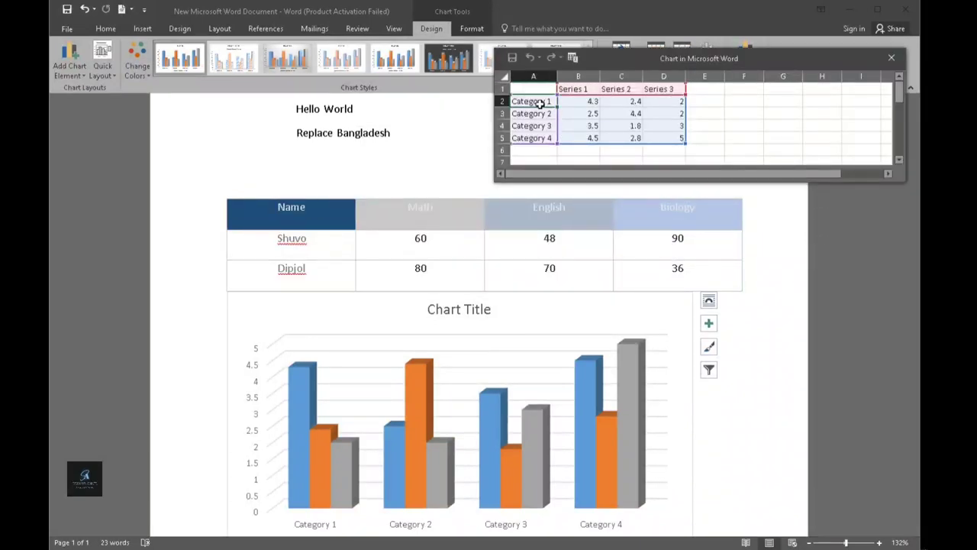
pyautogui.click(545, 88)
pyautogui.write('Nam')
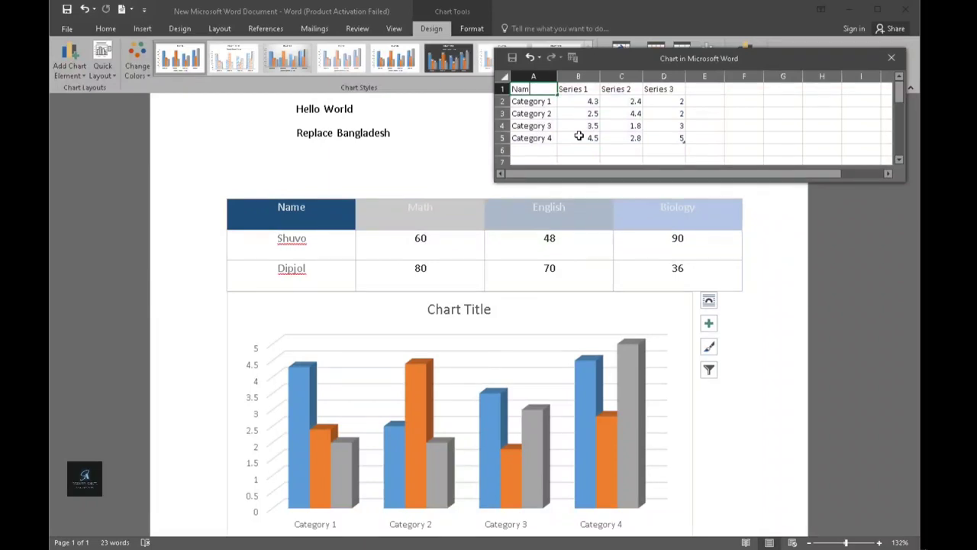
pyautogui.write('e')
pyautogui.click(584, 89)
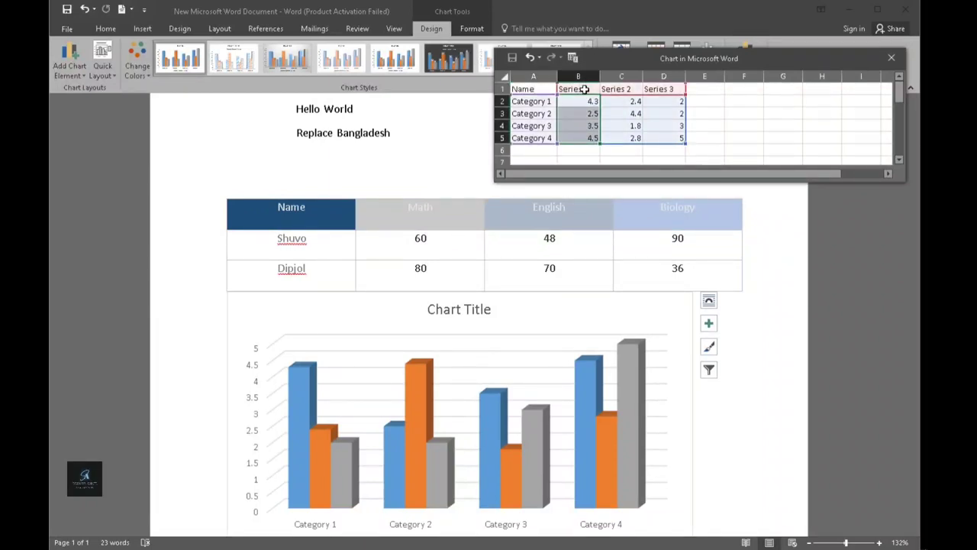
pyautogui.write('Math')
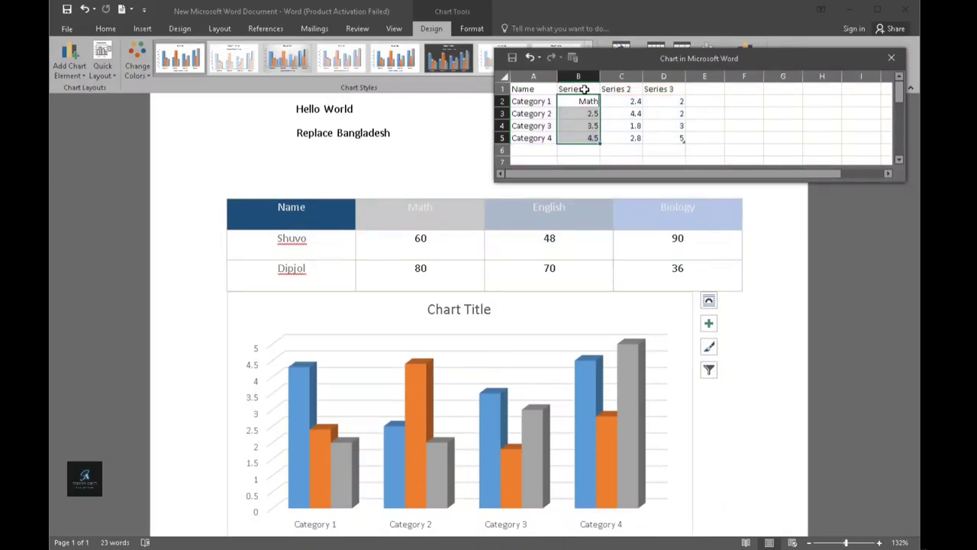
pyautogui.hotkey('ctrl', 'z')
pyautogui.click(584, 90)
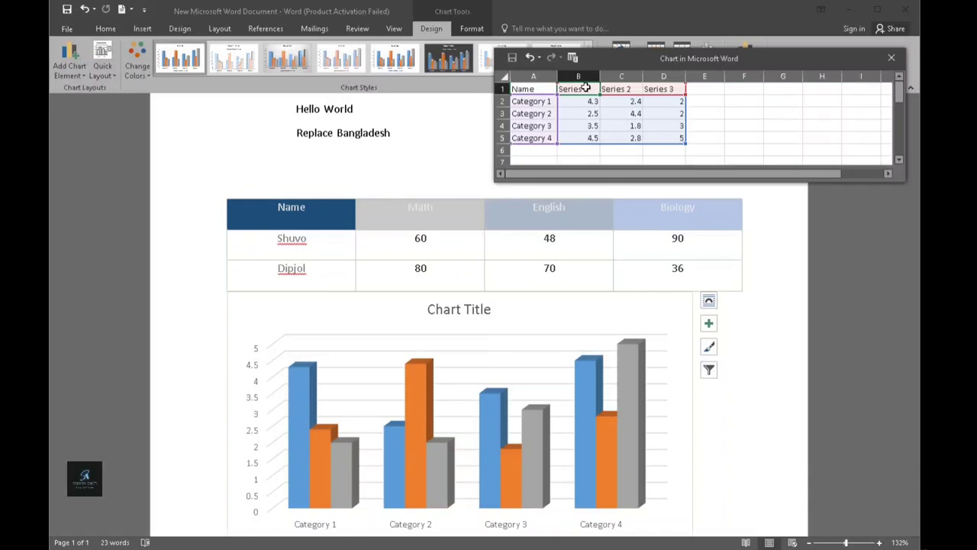
# Step: Type Math, English and Biology over the Series 1–3 headers in B1–D1
pyautogui.write('Math')
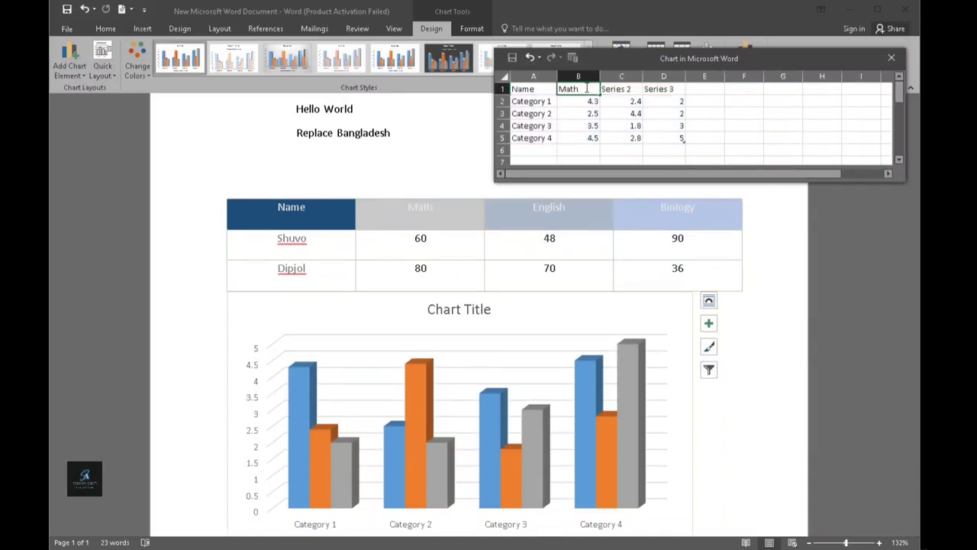
pyautogui.click(619, 89)
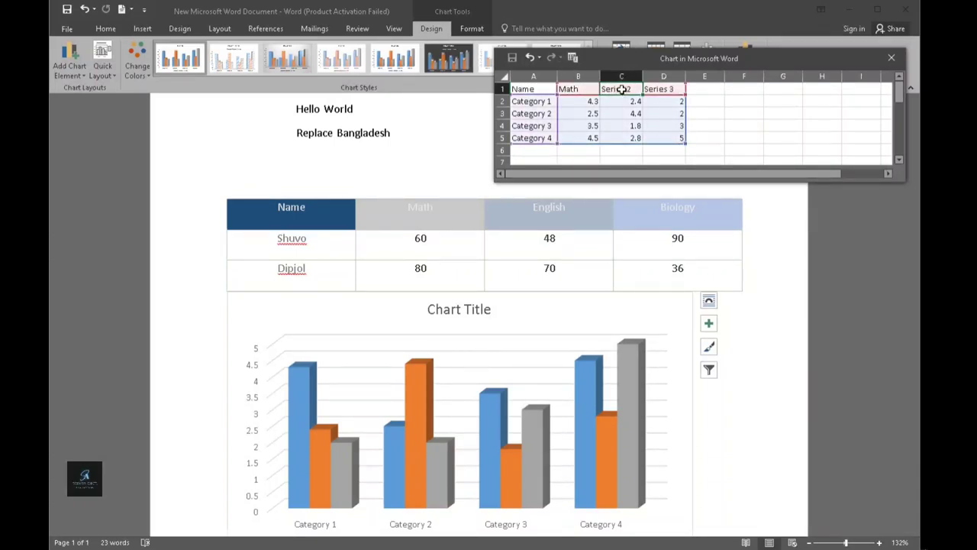
pyautogui.write('E')
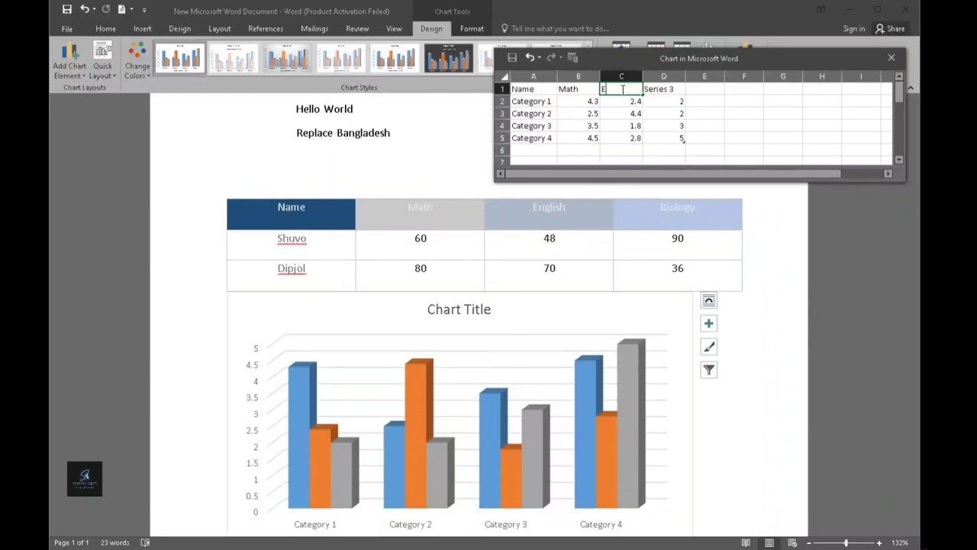
pyautogui.write('nglish')
pyautogui.click(658, 95)
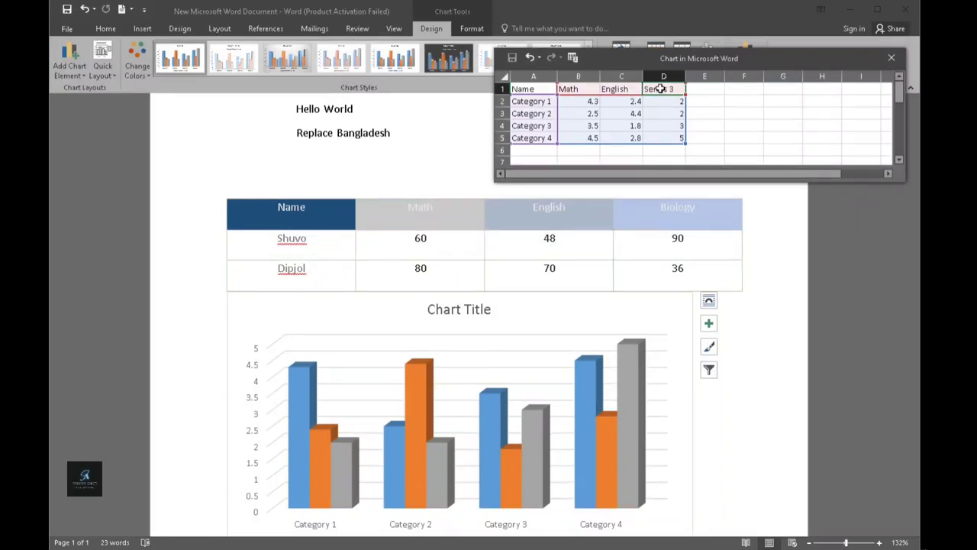
pyautogui.write('Biology')
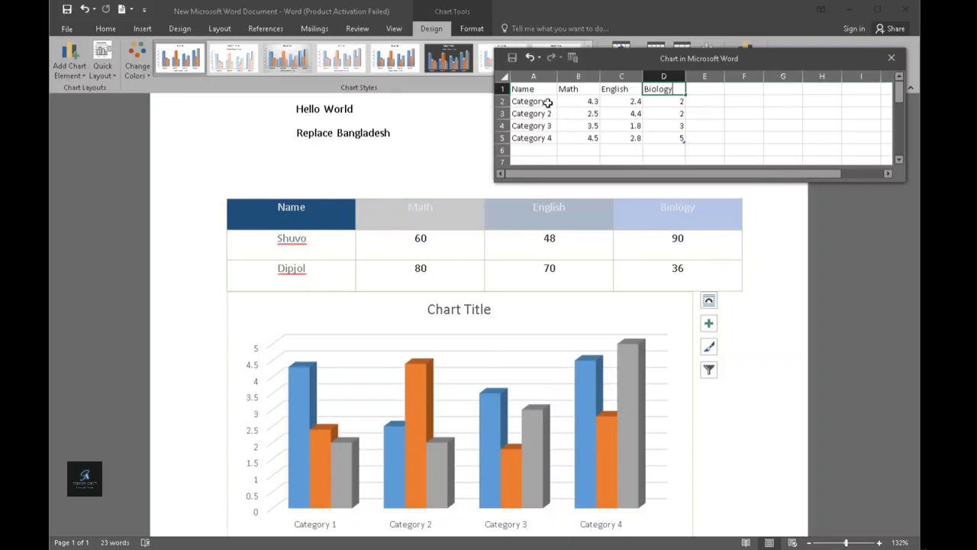
# Step: Confirm the Biology header and delete the Category 3 and Category 4 rows
pyautogui.click(547, 125)
pyautogui.moveTo(548, 126); pyautogui.dragTo(658, 136)
pyautogui.rightClick(658, 136)
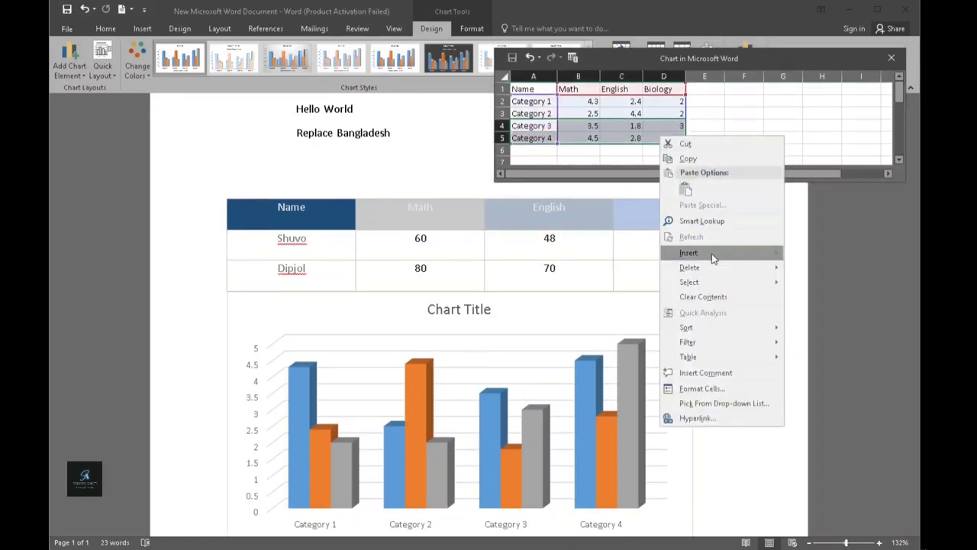
pyautogui.moveTo(735, 267)
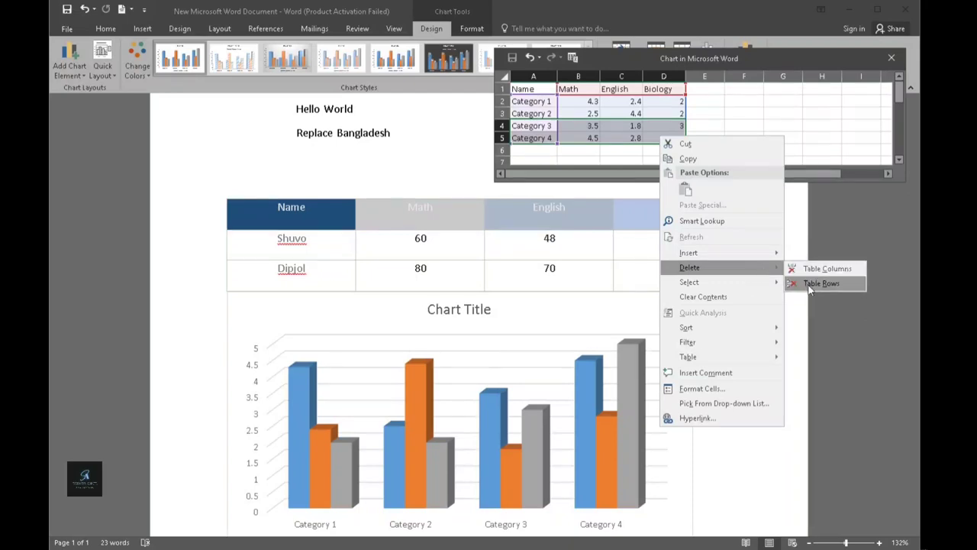
pyautogui.click(809, 285)
pyautogui.click(703, 135)
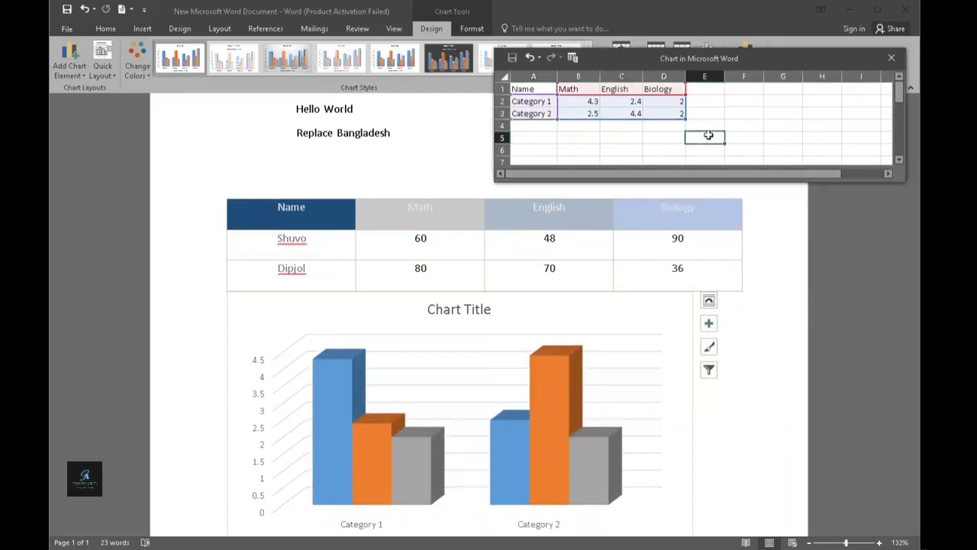
# Step: Rename Category 1 and Category 2 to the two students' names
pyautogui.click(543, 102)
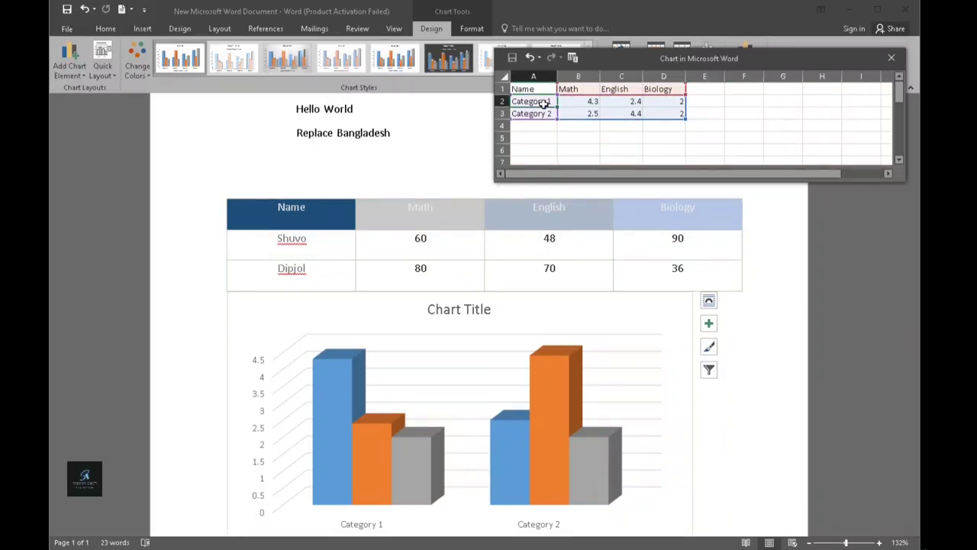
pyautogui.write('Shuv')
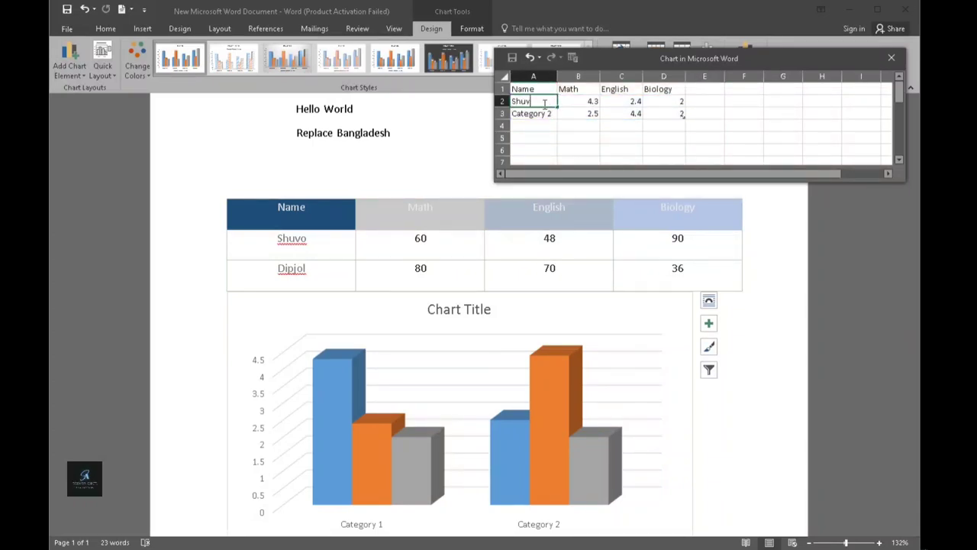
pyautogui.write('o')
pyautogui.press('Return')
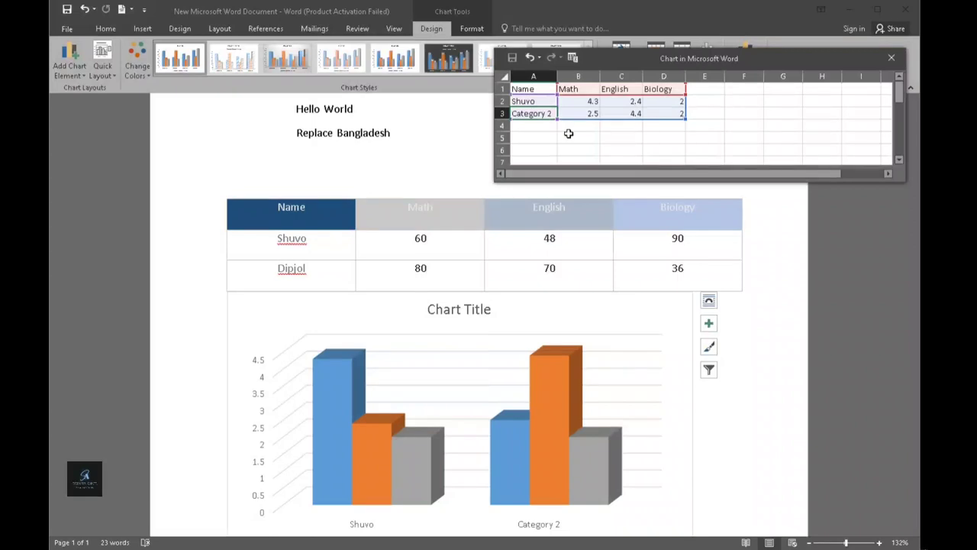
pyautogui.write('Dipjol')
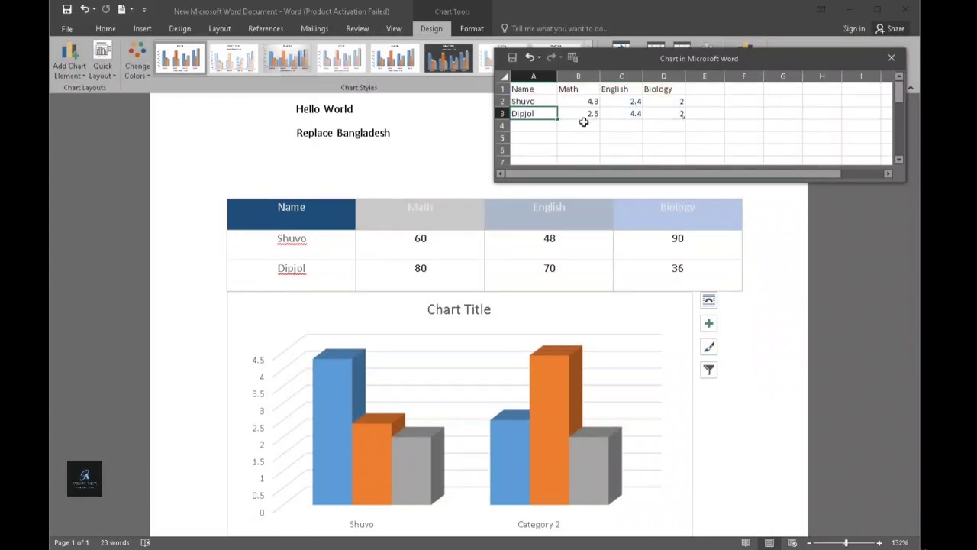
pyautogui.click(582, 116)
# Step: Enter the Math marks 60 and 80 in B2:B3
pyautogui.click(571, 101)
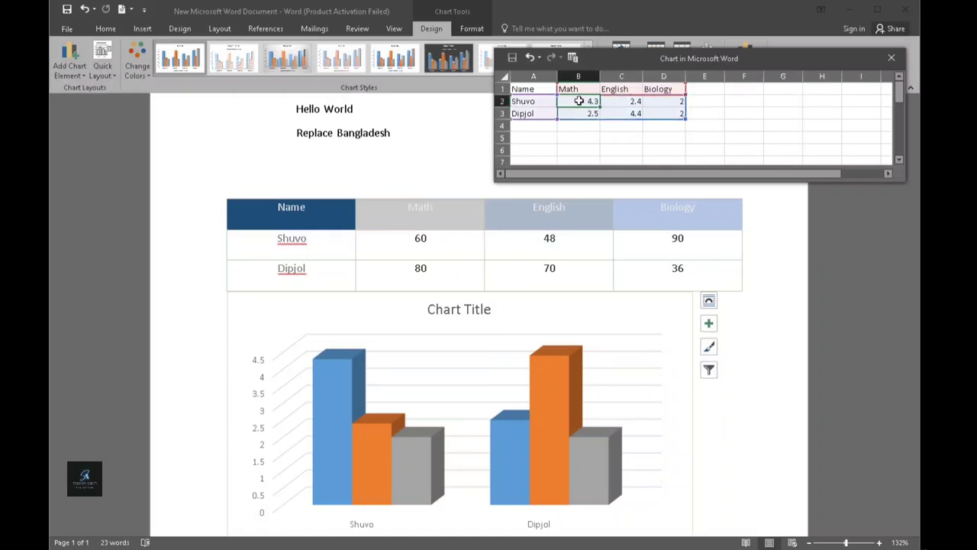
pyautogui.write('60')
pyautogui.click(576, 116)
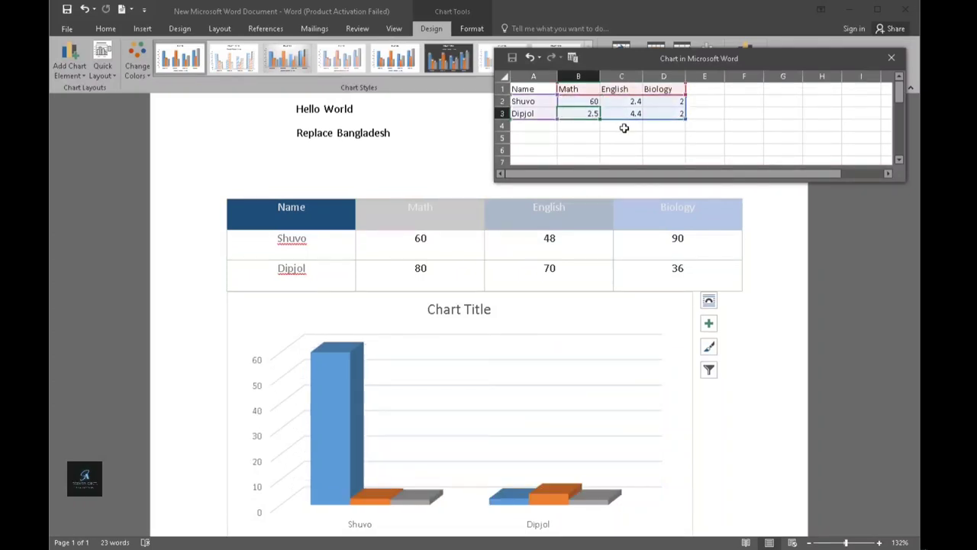
pyautogui.write('80')
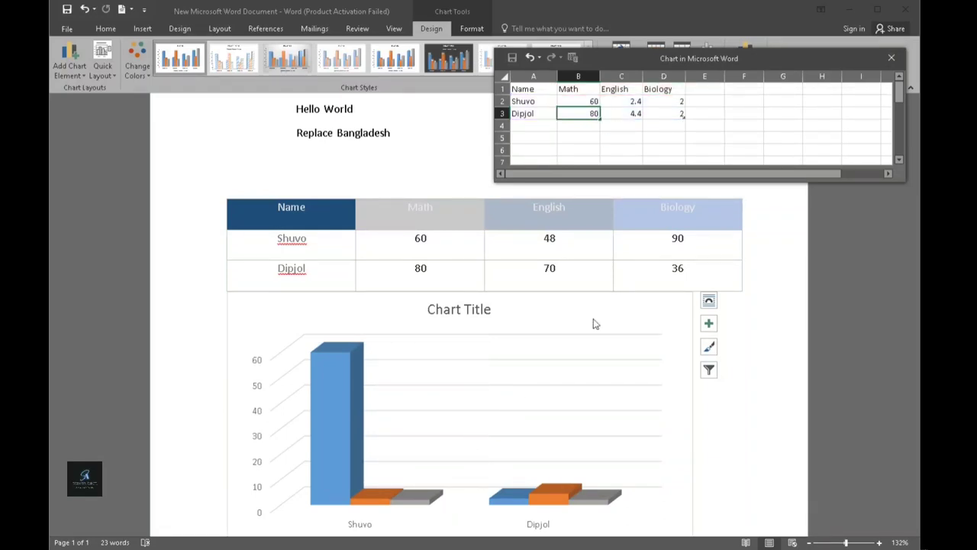
pyautogui.scroll(-1, 695, 122)
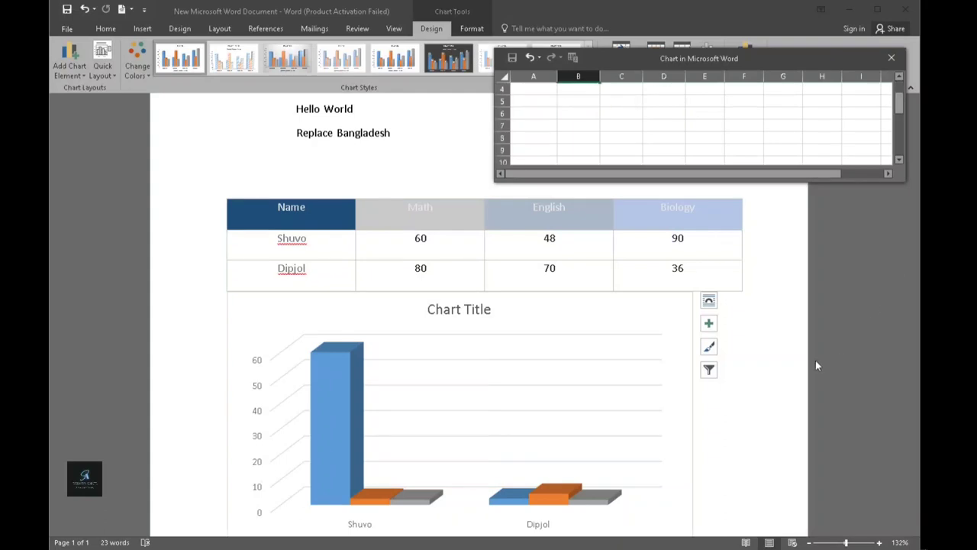
pyautogui.scroll(-1, 880, 126)
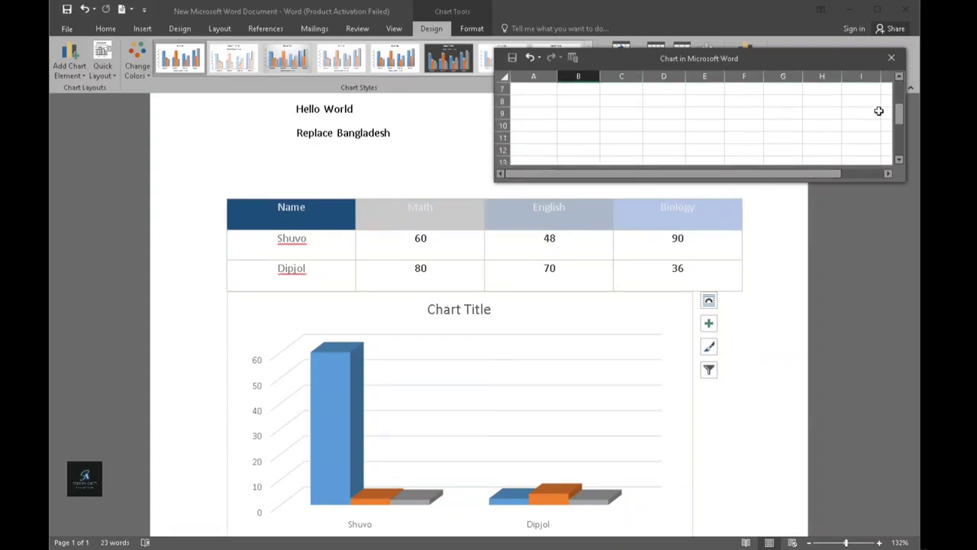
pyautogui.moveTo(898, 116); pyautogui.dragTo(898, 84)
pyautogui.write('80')
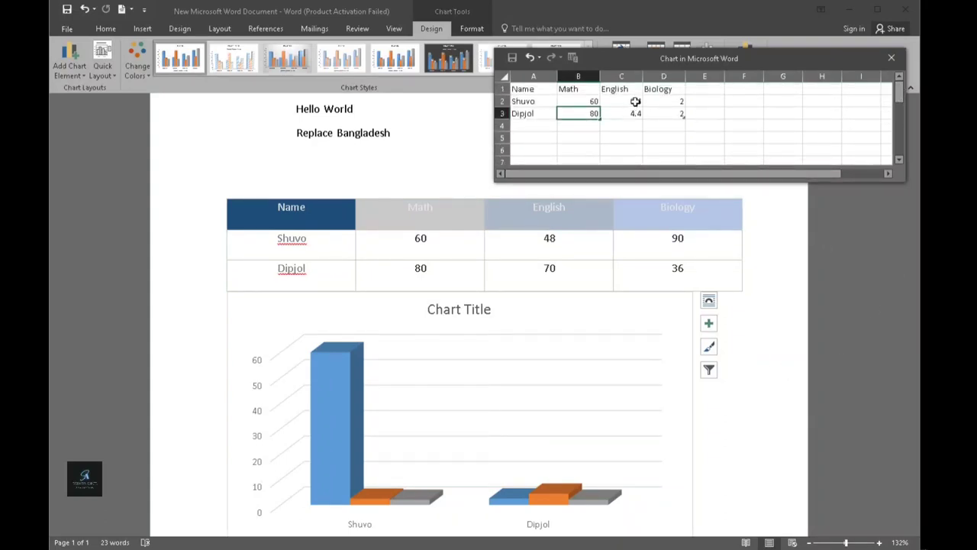
# Step: Enter English marks 48 and 70 and Biology marks 90 and 36
pyautogui.click(635, 105)
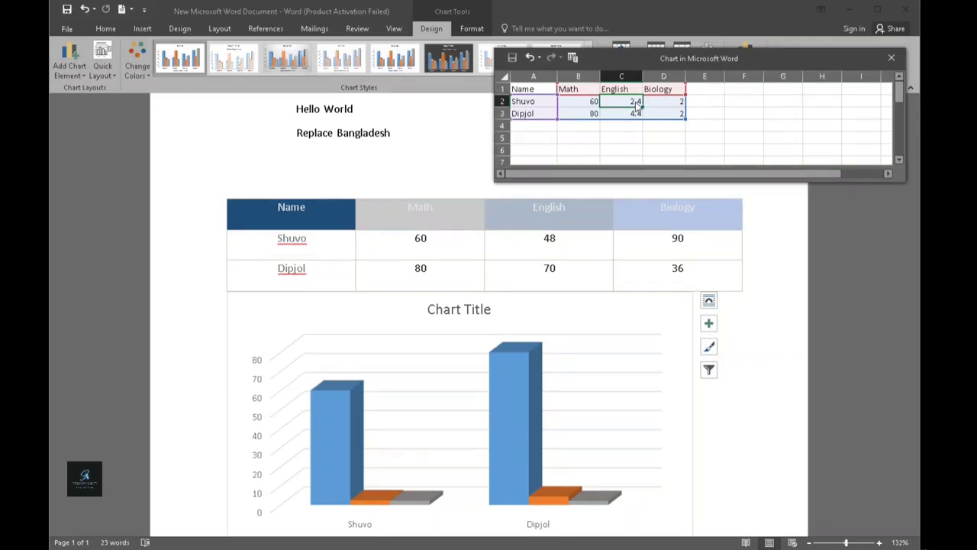
pyautogui.write('48')
pyautogui.click(633, 117)
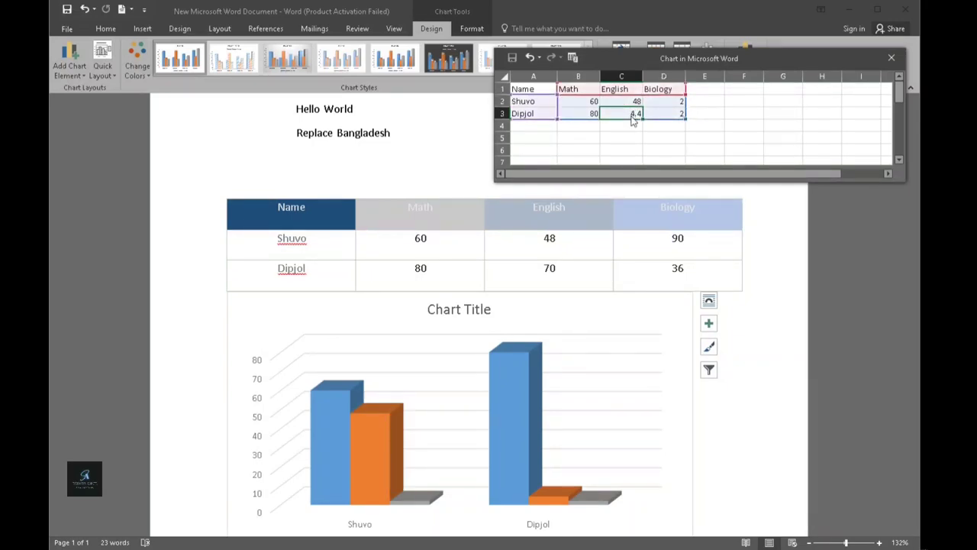
pyautogui.write('70')
pyautogui.click(681, 107)
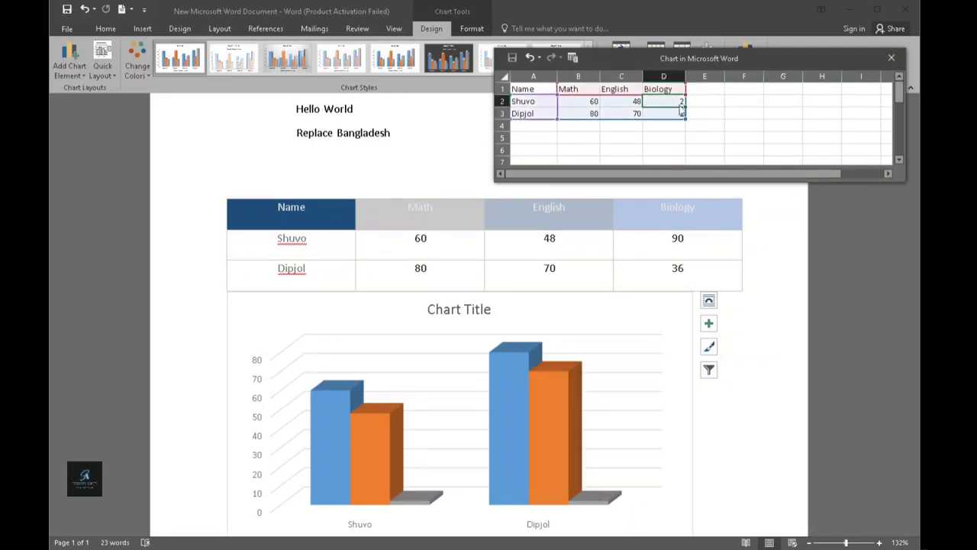
pyautogui.write('9')
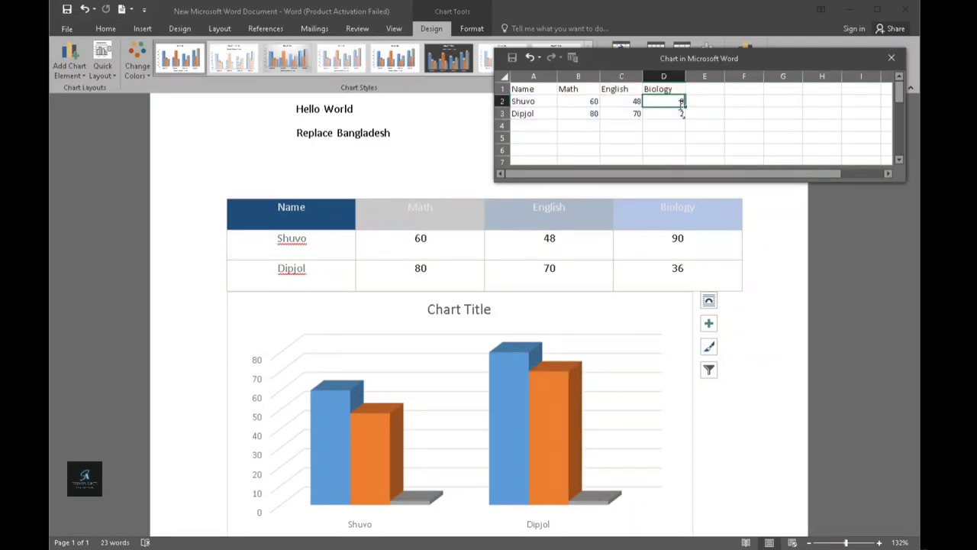
pyautogui.write('0')
pyautogui.click(681, 119)
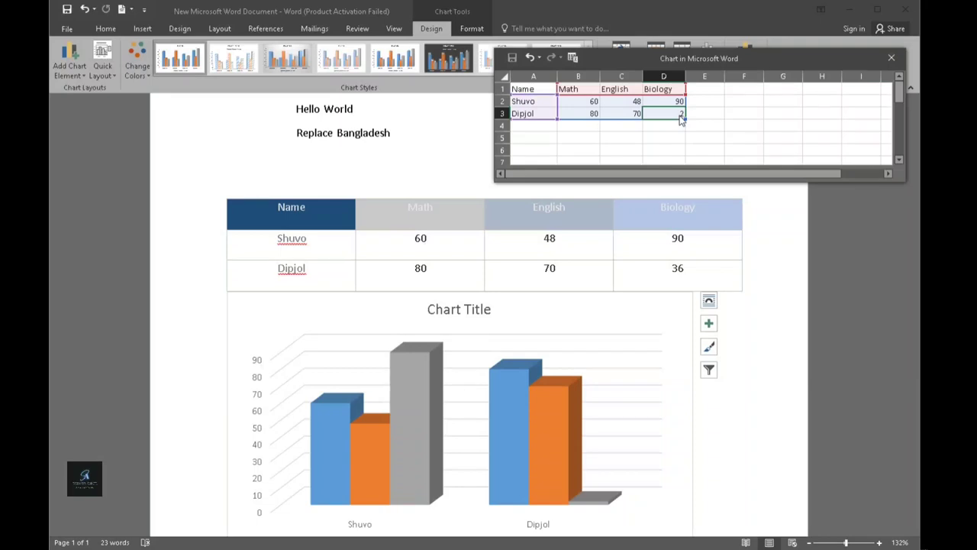
pyautogui.write('36')
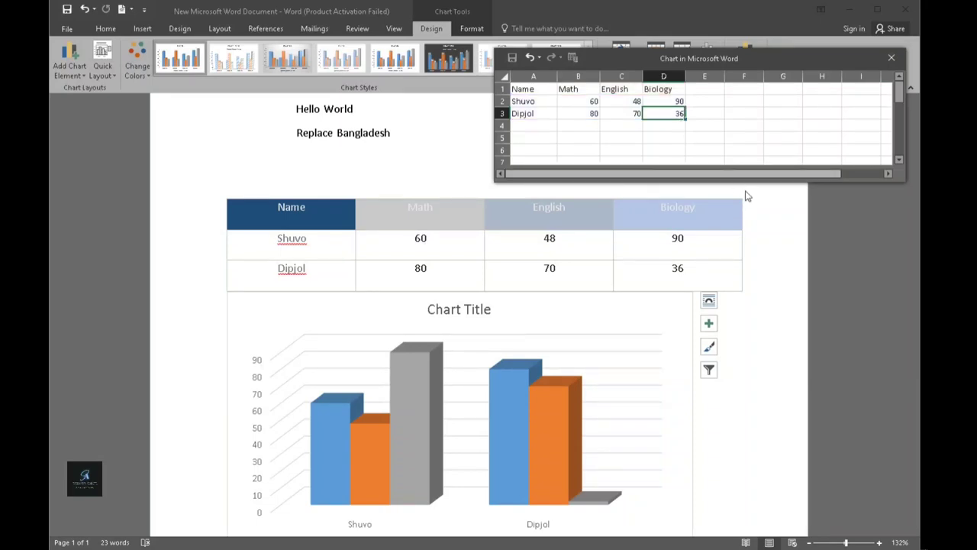
pyautogui.click(759, 139)
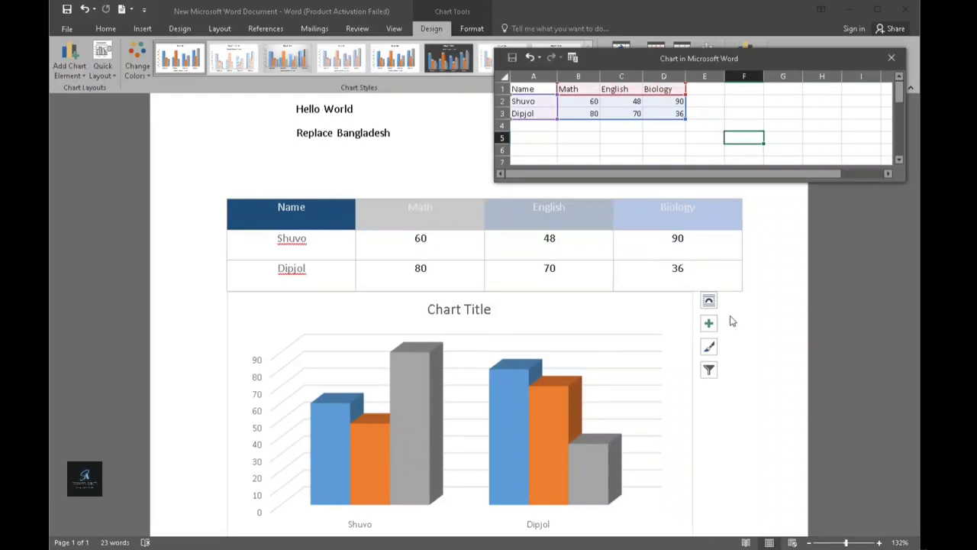
# Step: Close the chart data window, then select and deselect the Math/English/Biology legend
pyautogui.click(890, 60)
pyautogui.moveTo(916, 268); pyautogui.dragTo(919, 309)
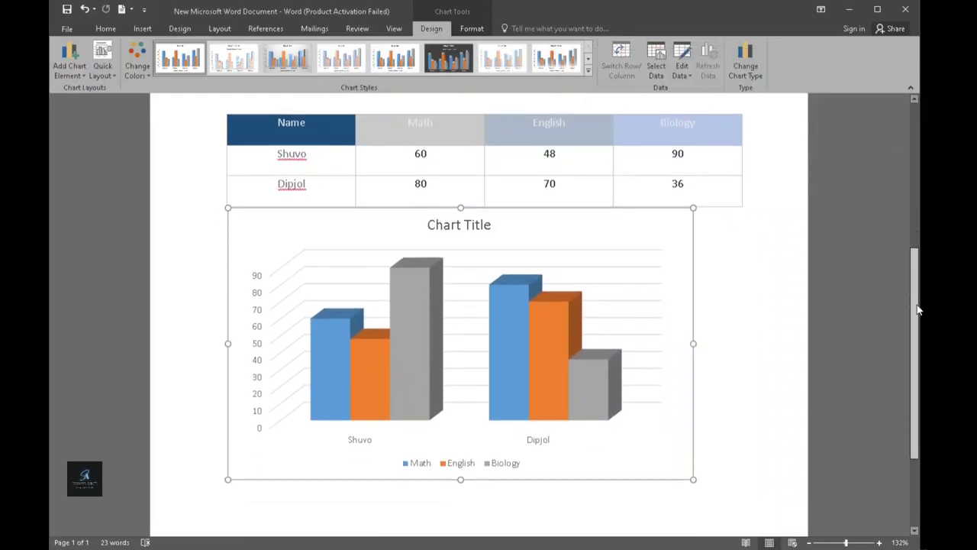
pyautogui.click(501, 464)
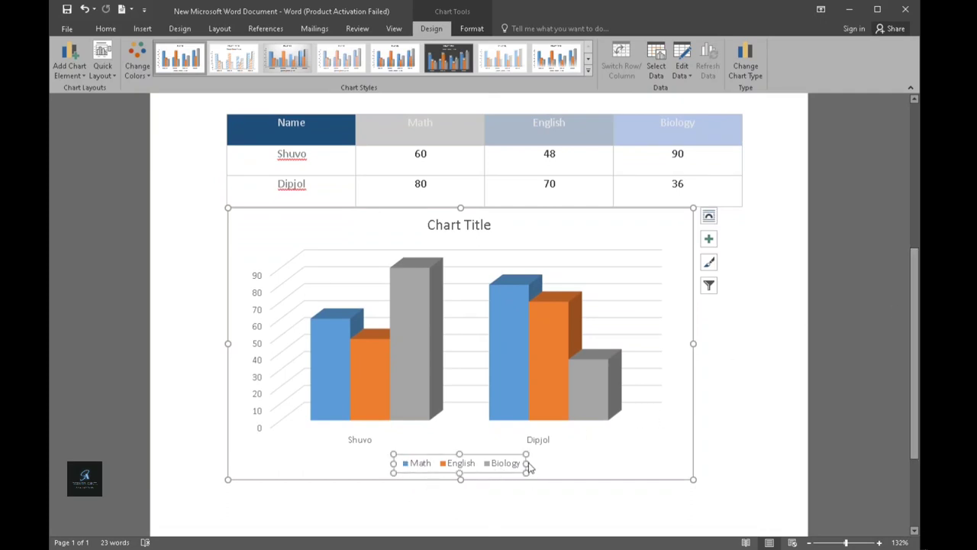
pyautogui.click(555, 465)
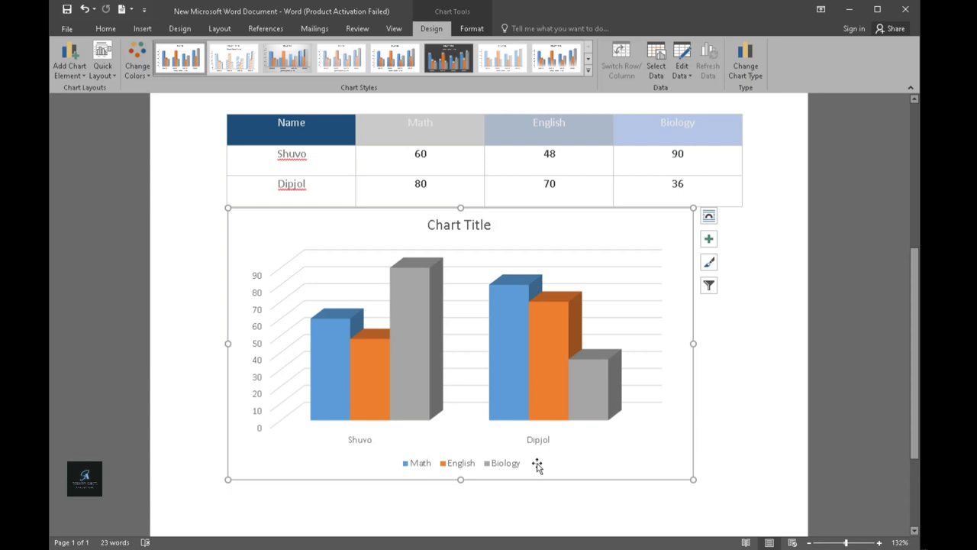